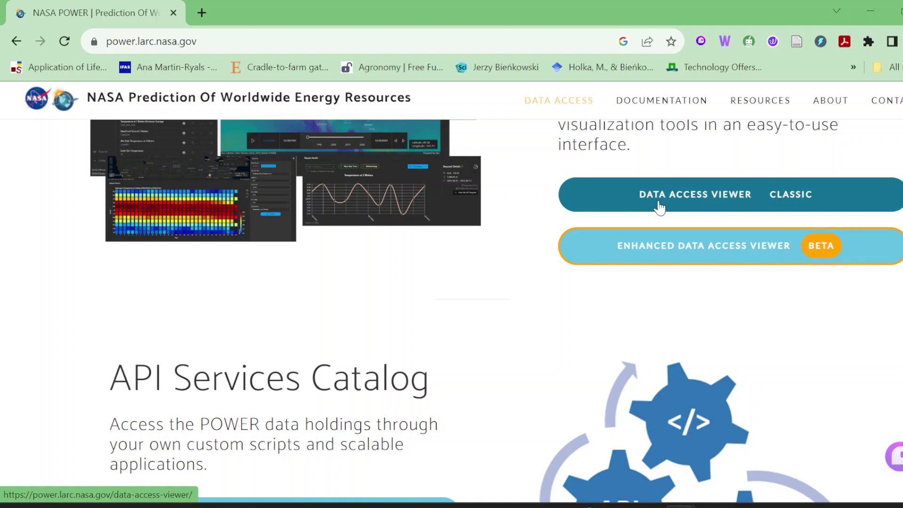
Open the classic Data Access Viewer and choose the Agroclimatology user community with a Daily temporal average.
click(659, 202)
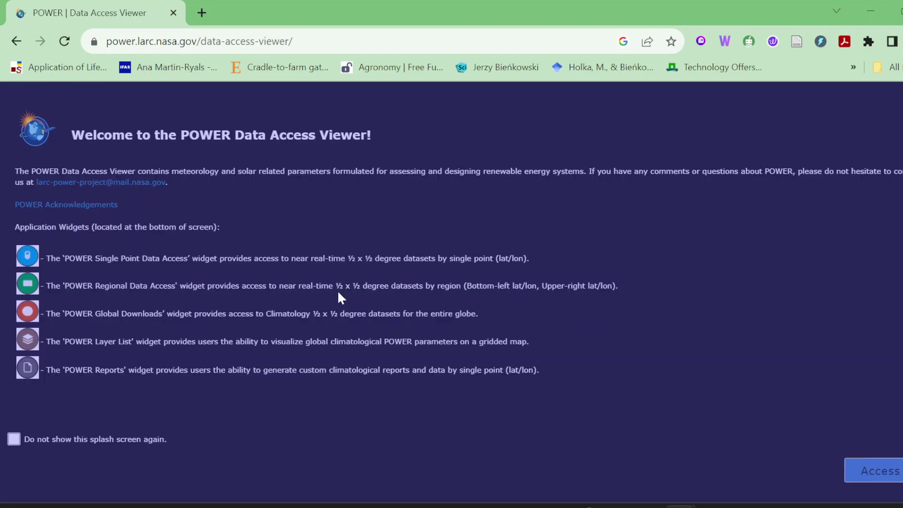
click(889, 482)
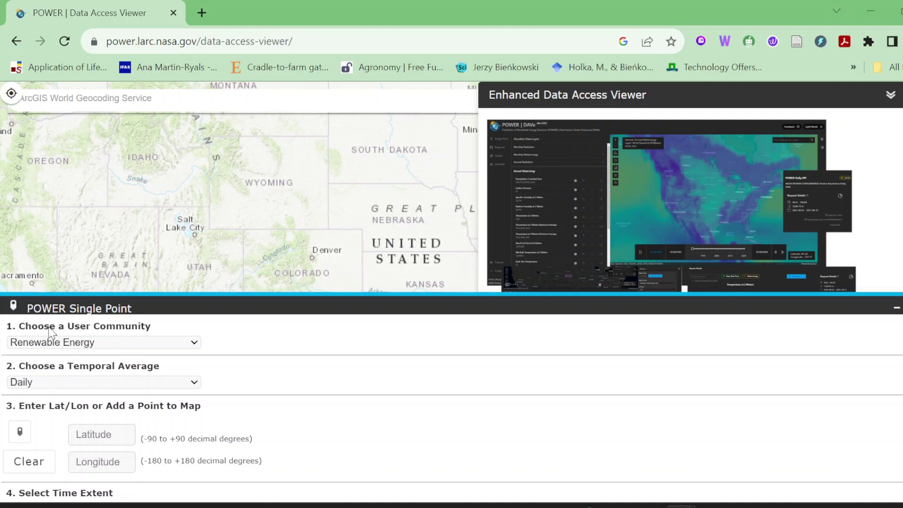
click(104, 348)
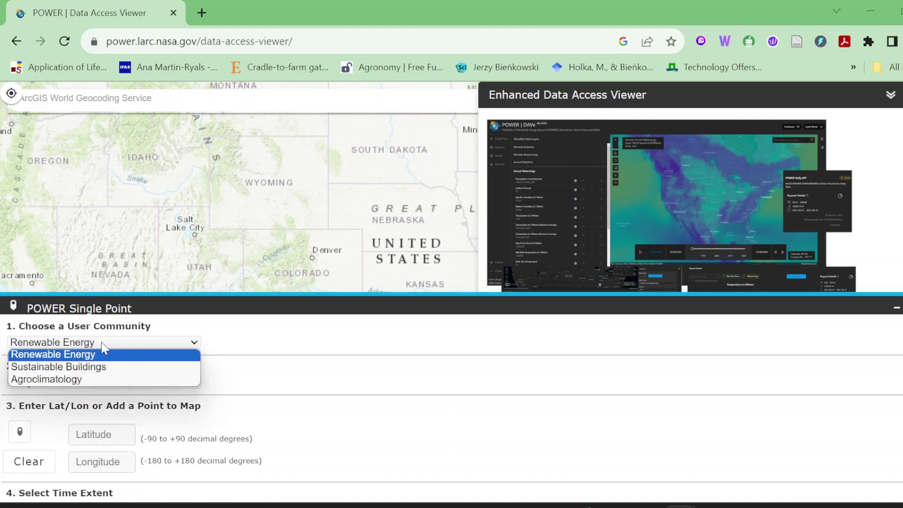
click(89, 381)
click(87, 382)
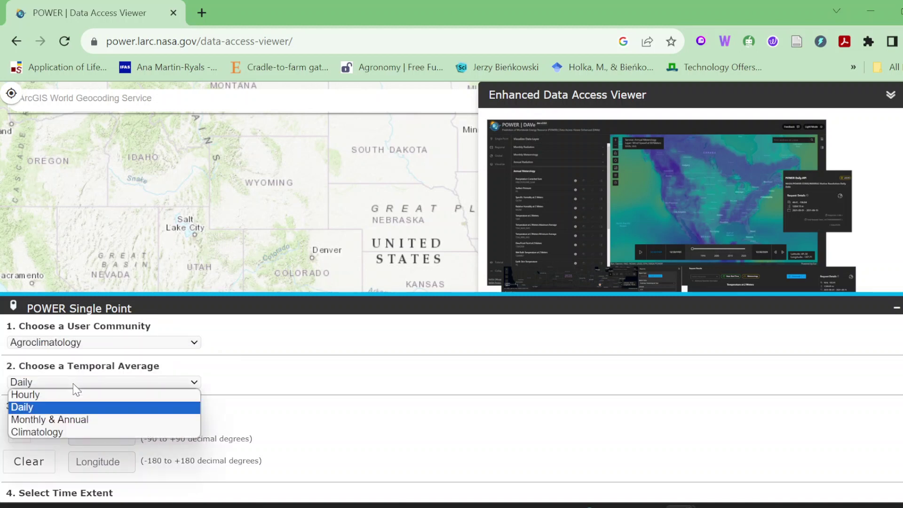
click(33, 407)
Set the point location to latitude 30.54 and longitude -84.59.
click(86, 428)
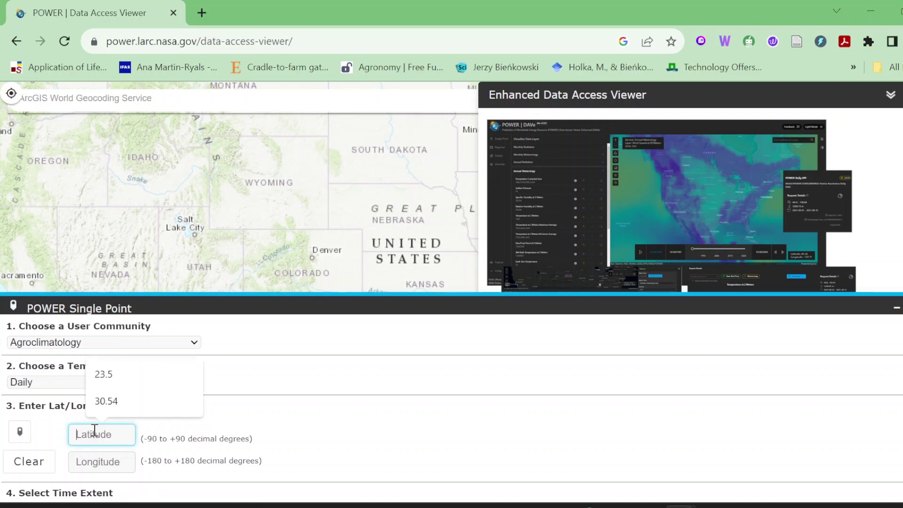
click(126, 405)
click(78, 461)
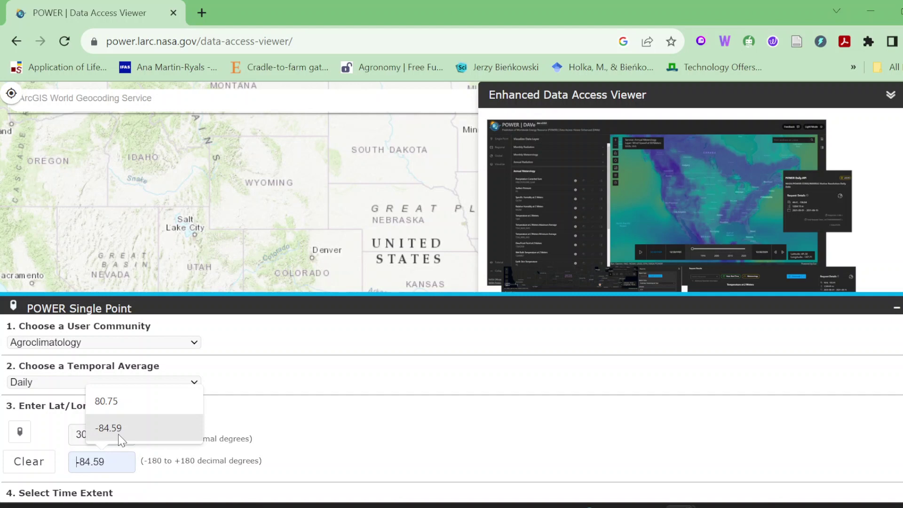
click(121, 440)
Set the end date of the time extent to 12/31/2021.
scroll(153, 431, down, 5)
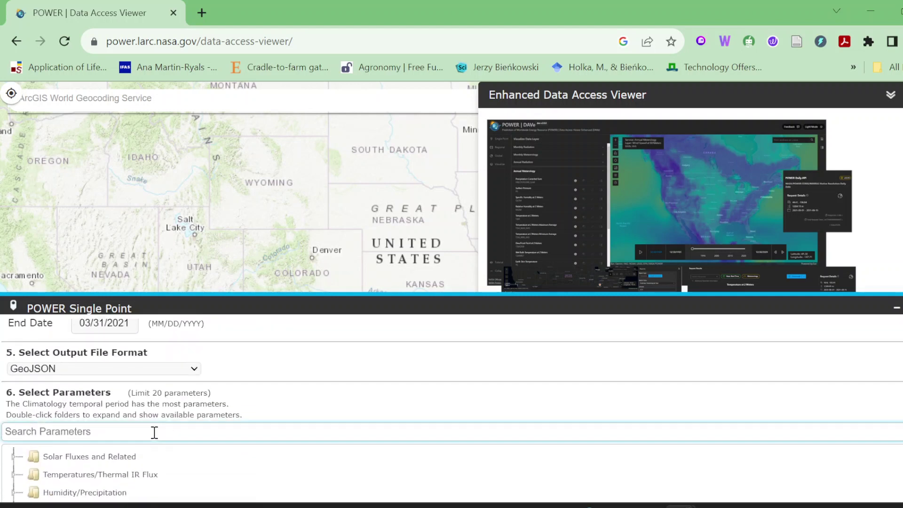
scroll(152, 430, up, 2)
click(128, 375)
click(130, 398)
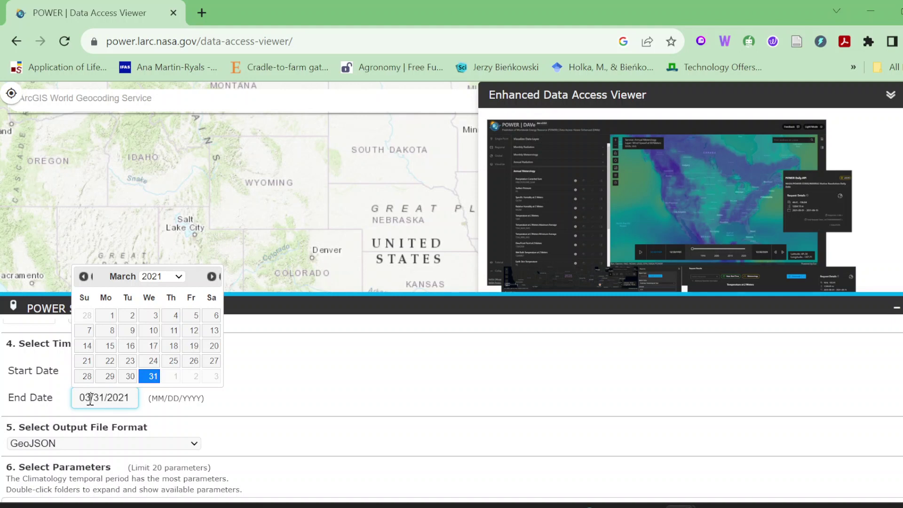
click(312, 434)
click(84, 373)
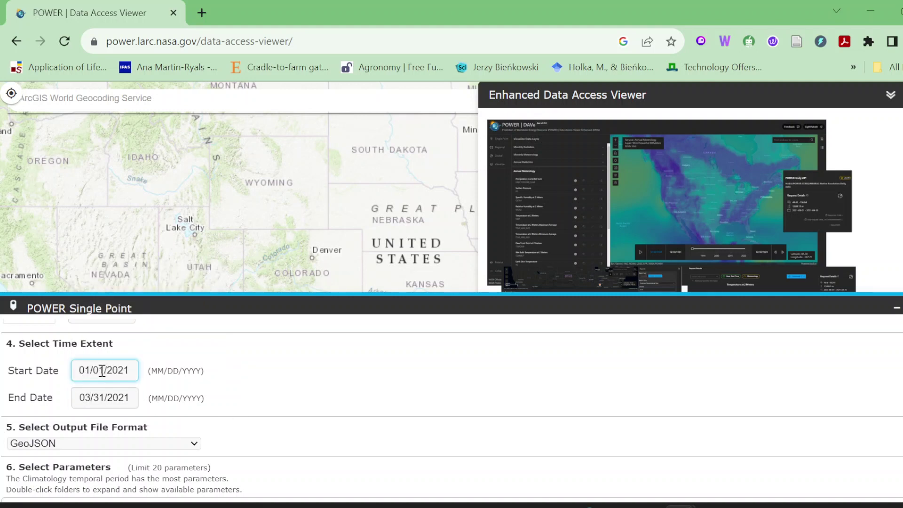
click(86, 398)
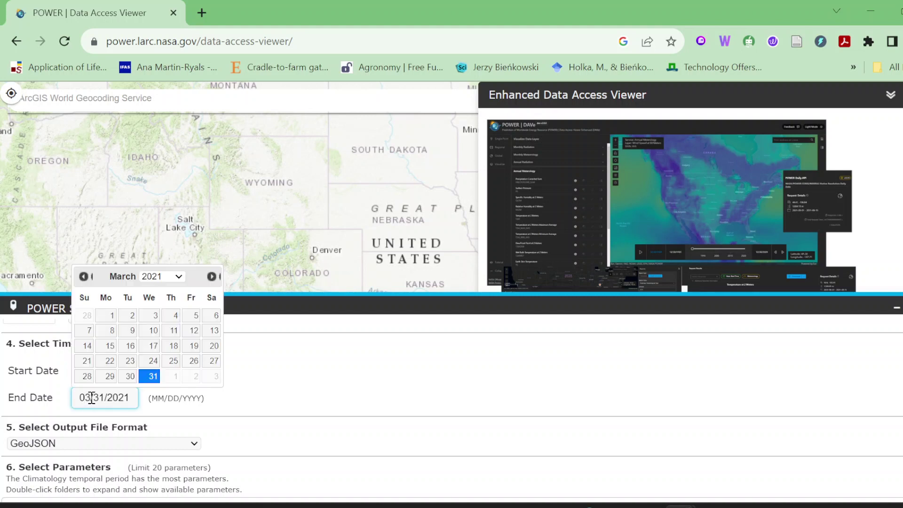
drag(92, 397, 71, 399)
text(12)
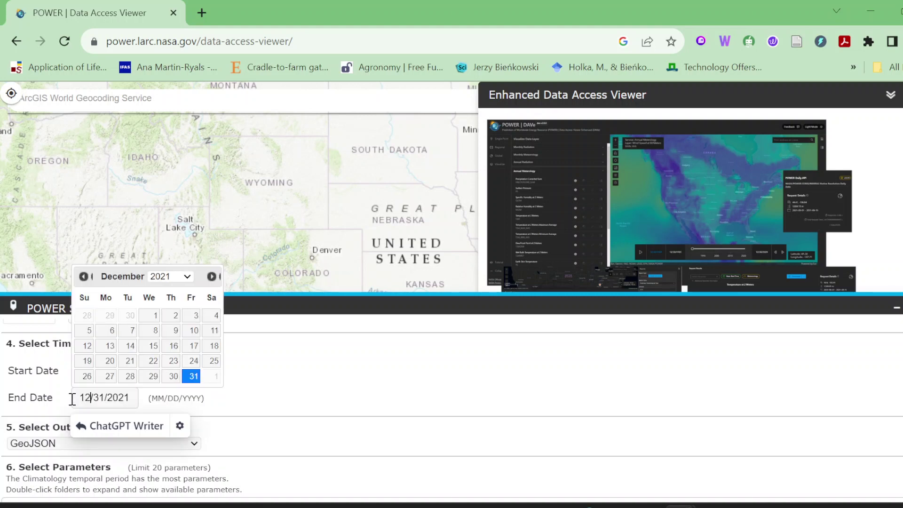
click(289, 395)
click(81, 399)
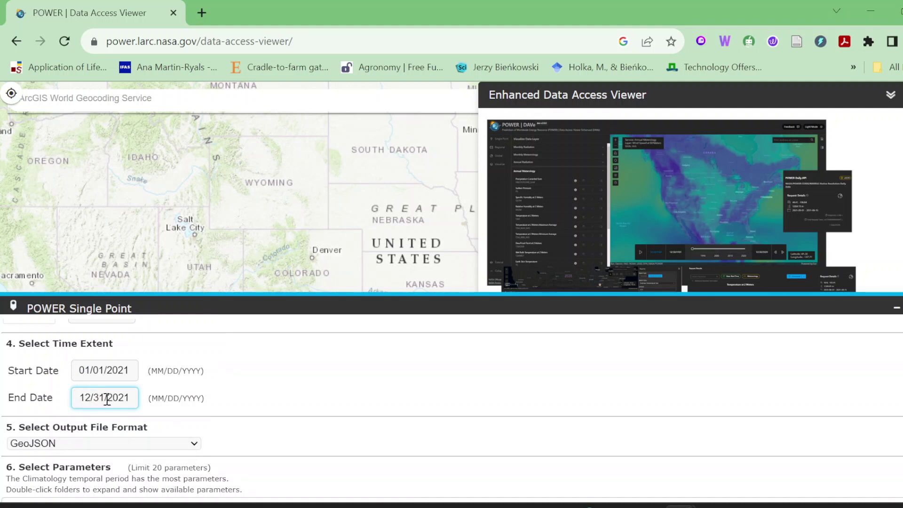
Submit the data request with ICASA as the output file format and download the resulting file.
click(111, 445)
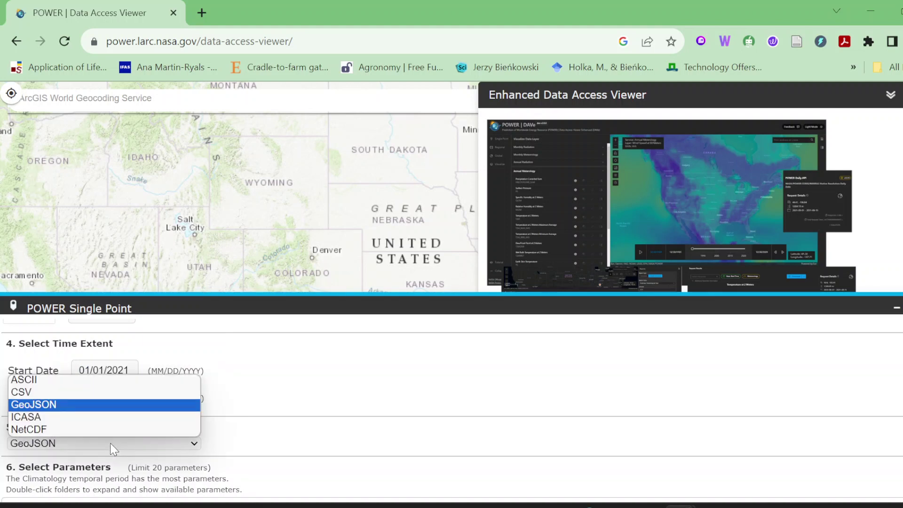
click(35, 418)
scroll(130, 441, down, 2)
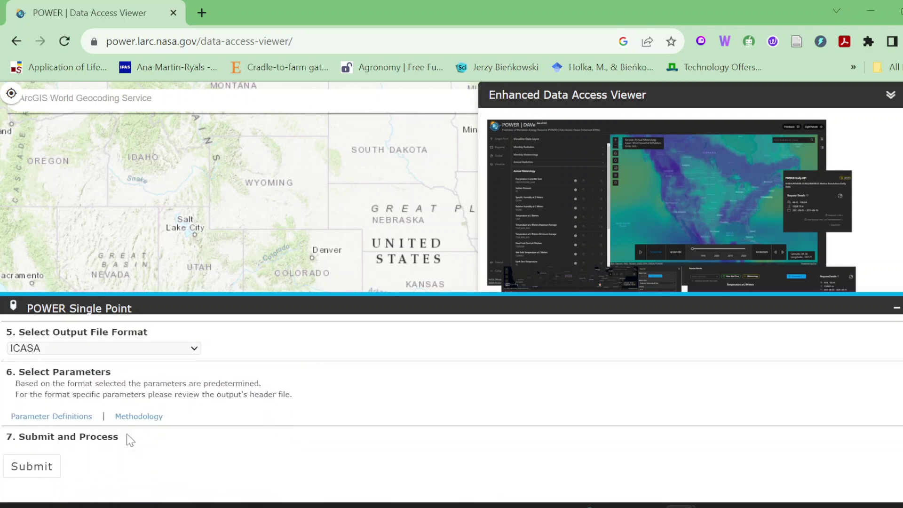
click(46, 457)
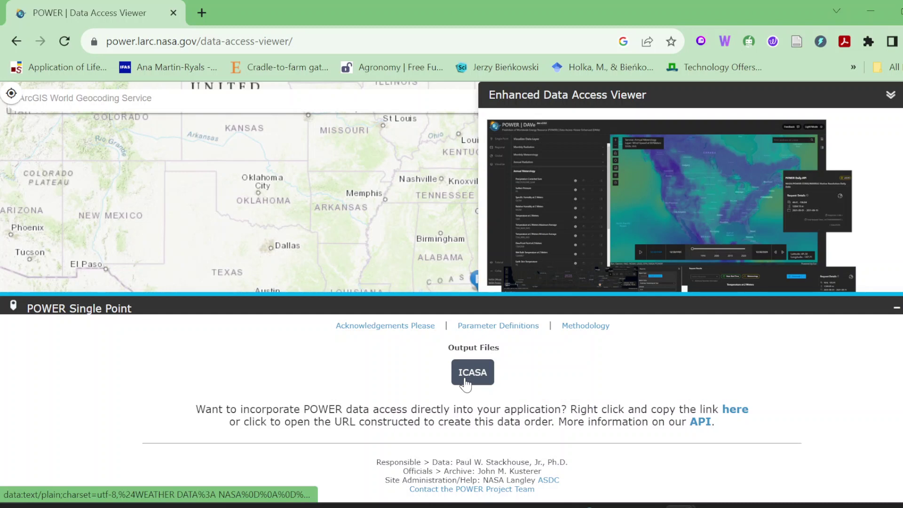
click(465, 380)
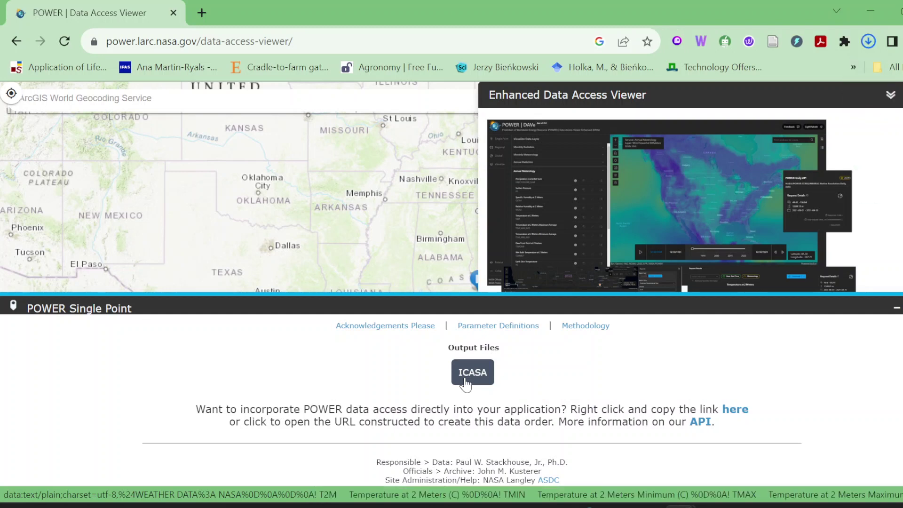
Open the downloaded weather file in a maximized Notepad window and close the other open files, discarding the changes to BRPI0202.
click(868, 44)
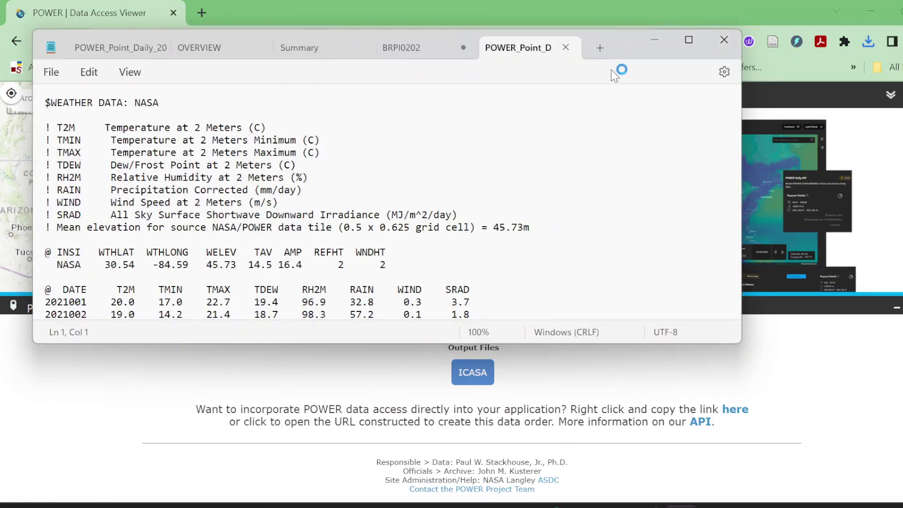
click(460, 49)
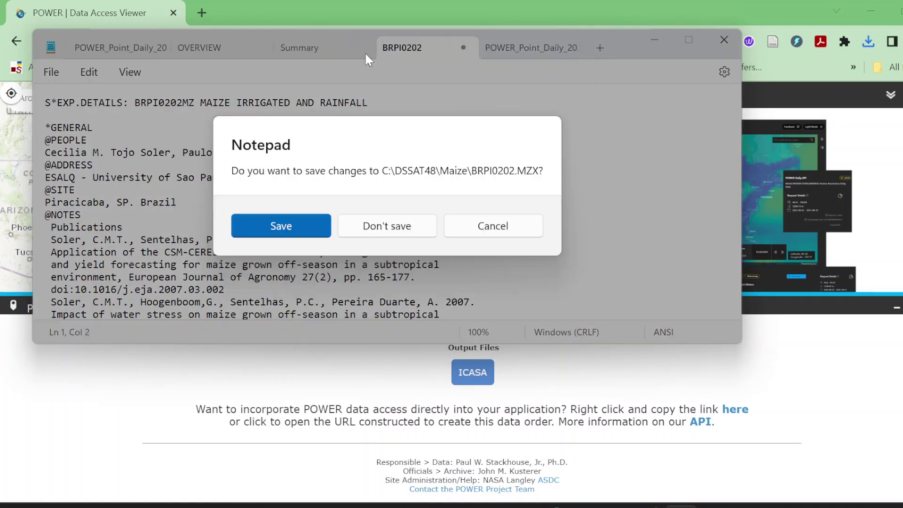
click(402, 226)
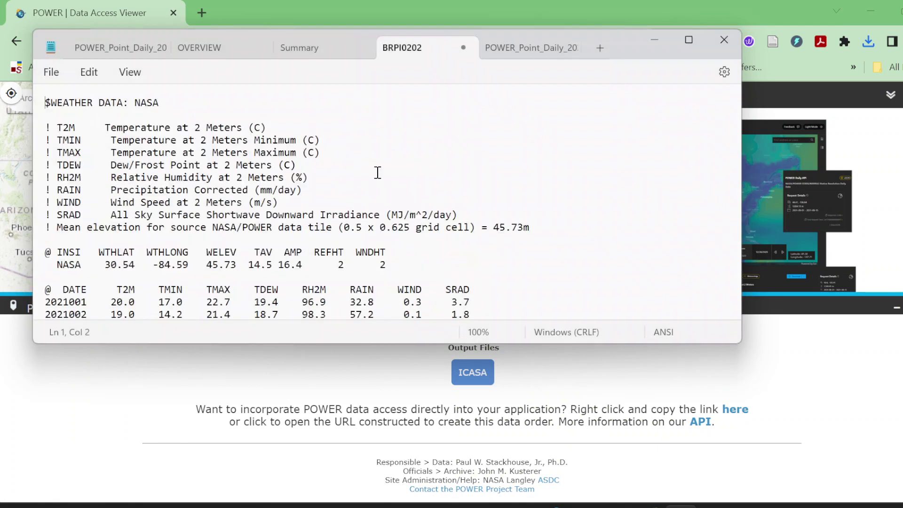
click(688, 41)
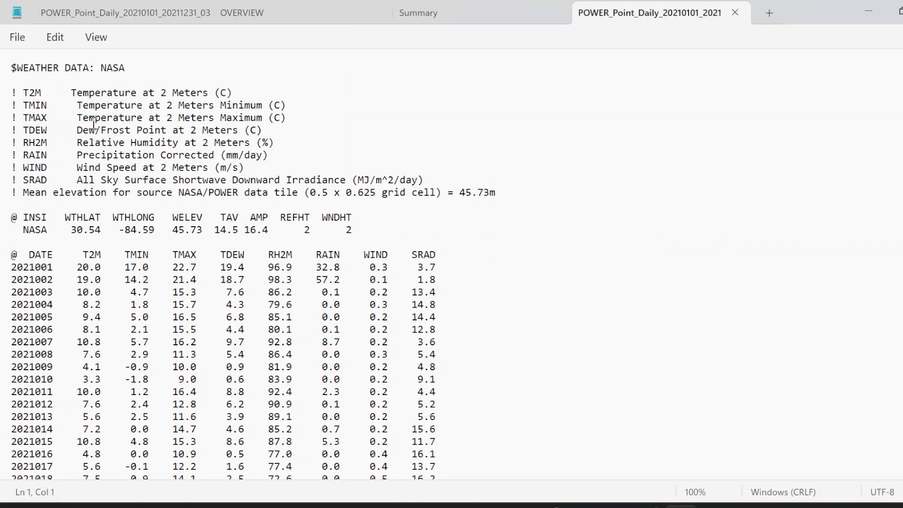
text(FD)
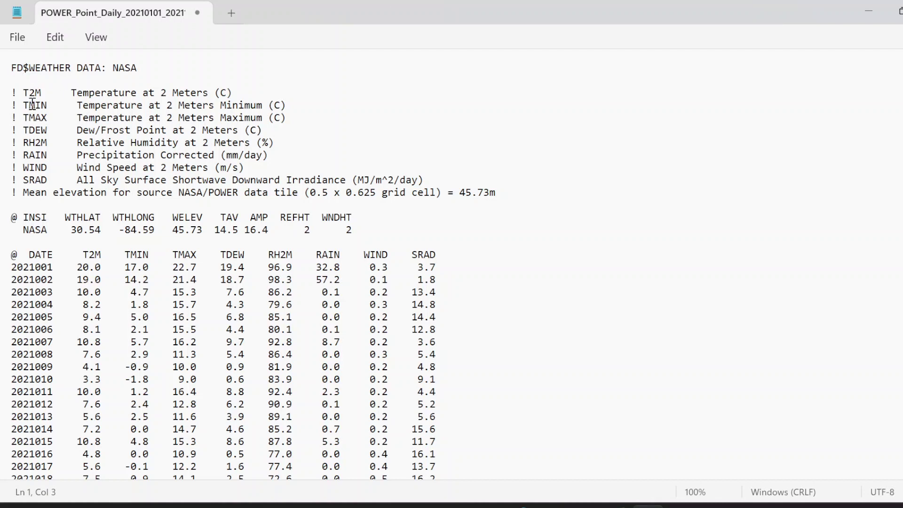
Examine the weather variable definitions, the site information rows and the first daily records in the file.
drag(35, 92, 95, 92)
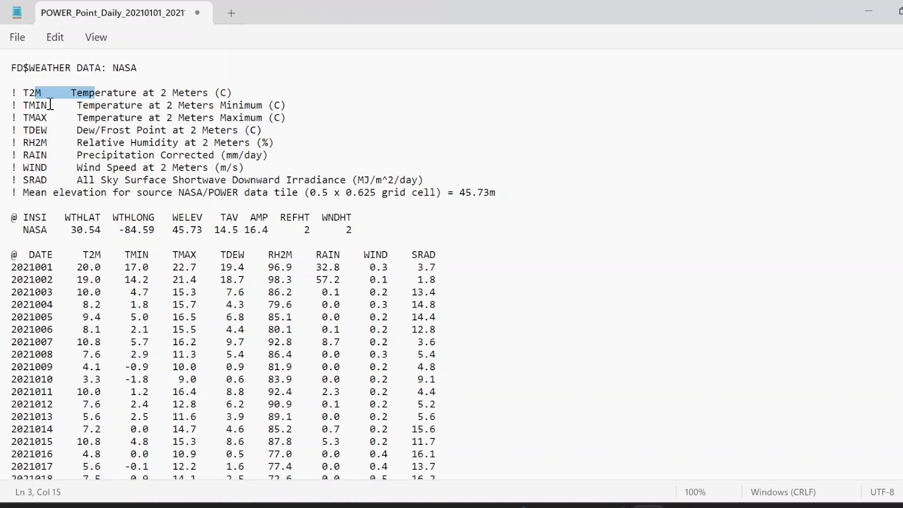
drag(41, 118, 25, 109)
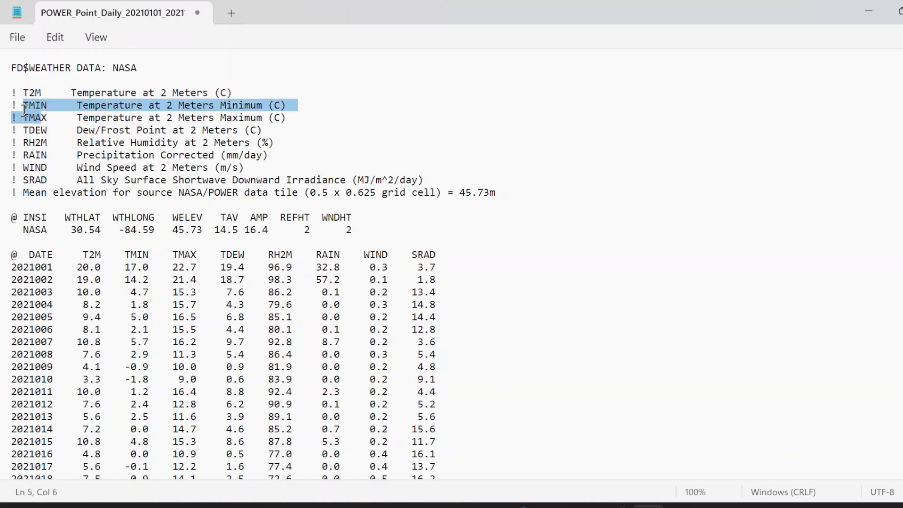
drag(23, 155, 284, 155)
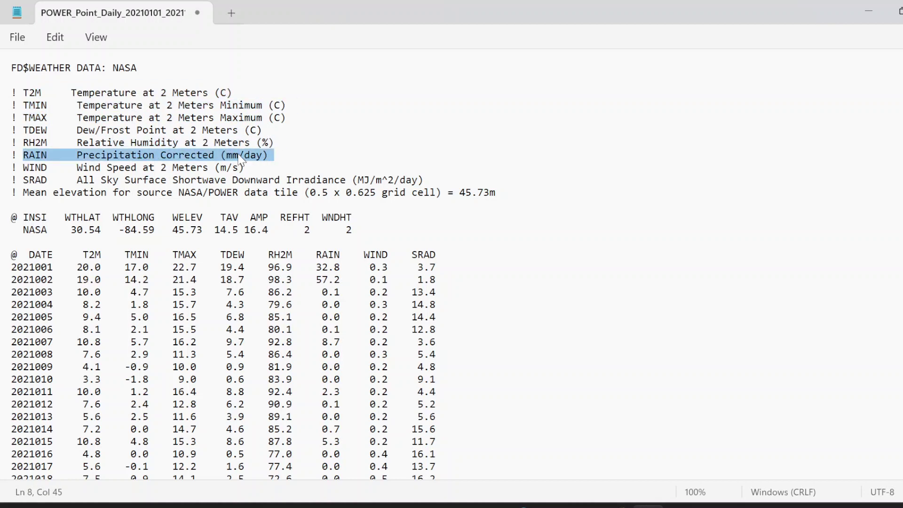
drag(38, 182, 258, 183)
drag(13, 218, 135, 338)
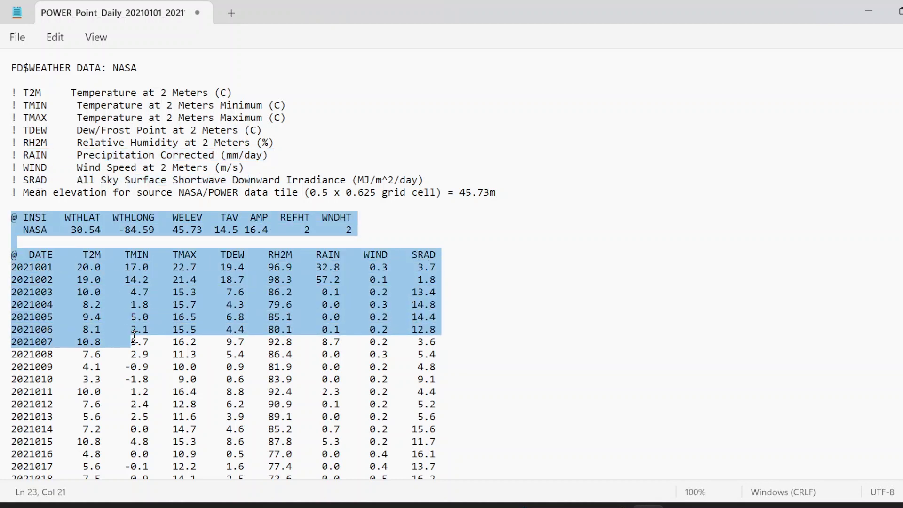
click(633, 226)
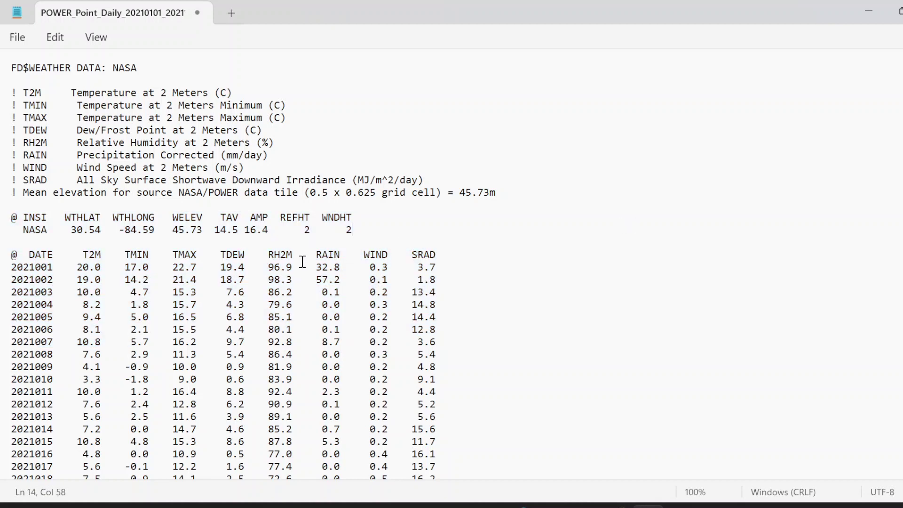
drag(203, 230, 172, 218)
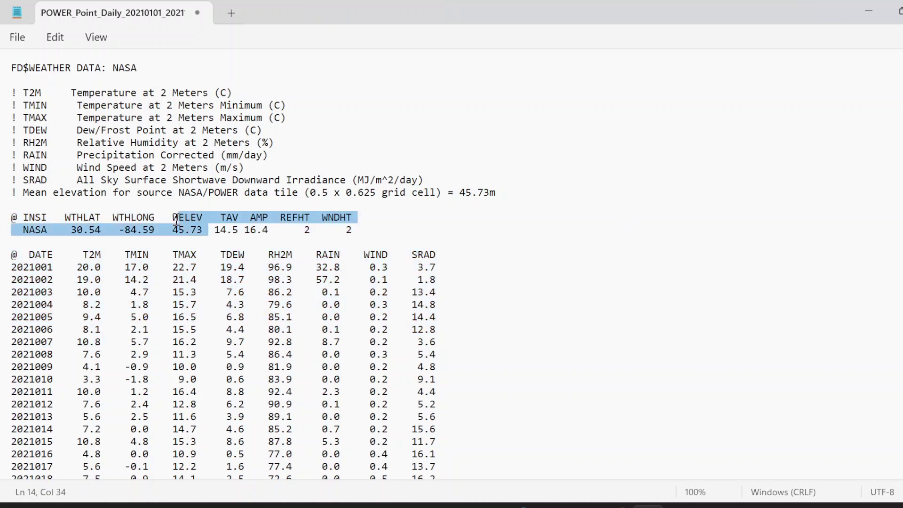
click(181, 233)
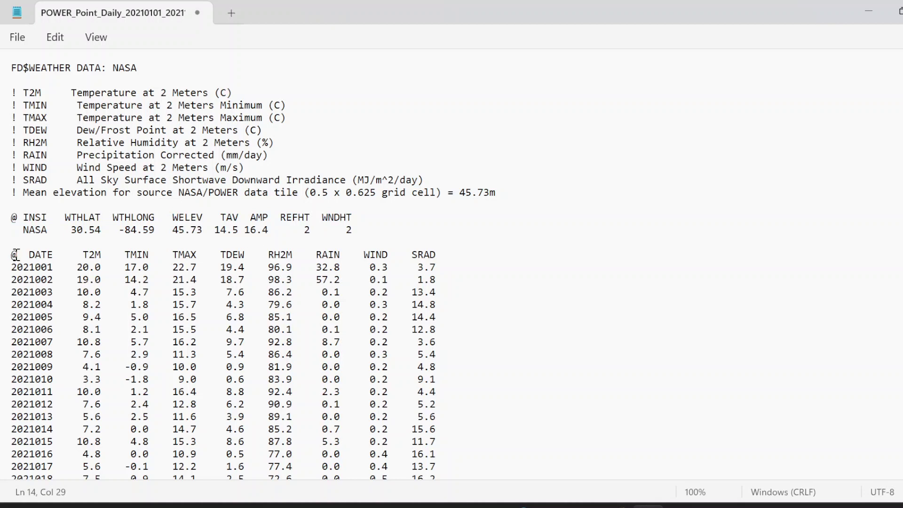
Copy everything from the @ INSI header line to the last daily record into cell A1 of a blank Excel workbook.
drag(4, 218, 510, 490)
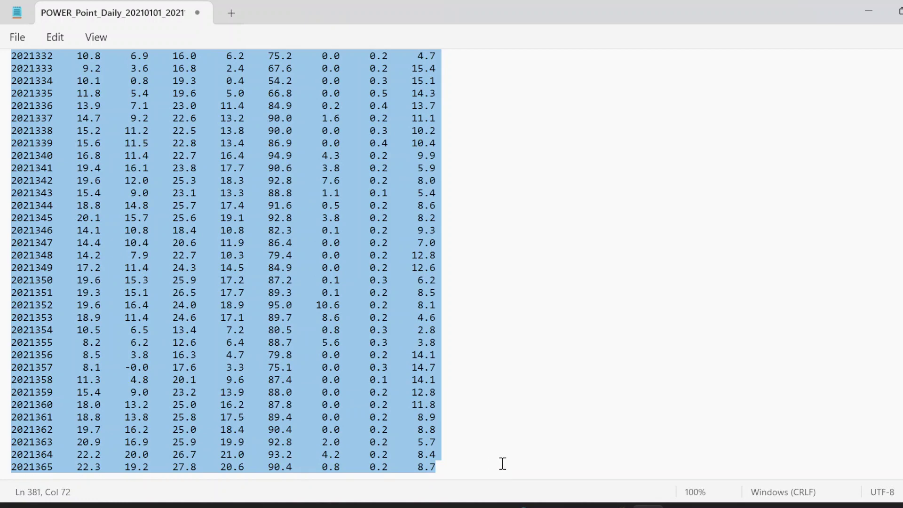
click(648, 506)
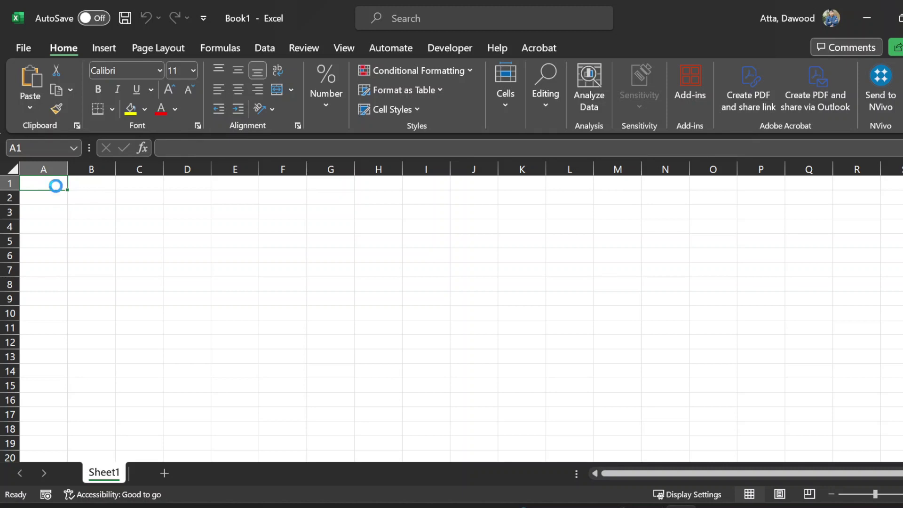
key(ctrl+v)
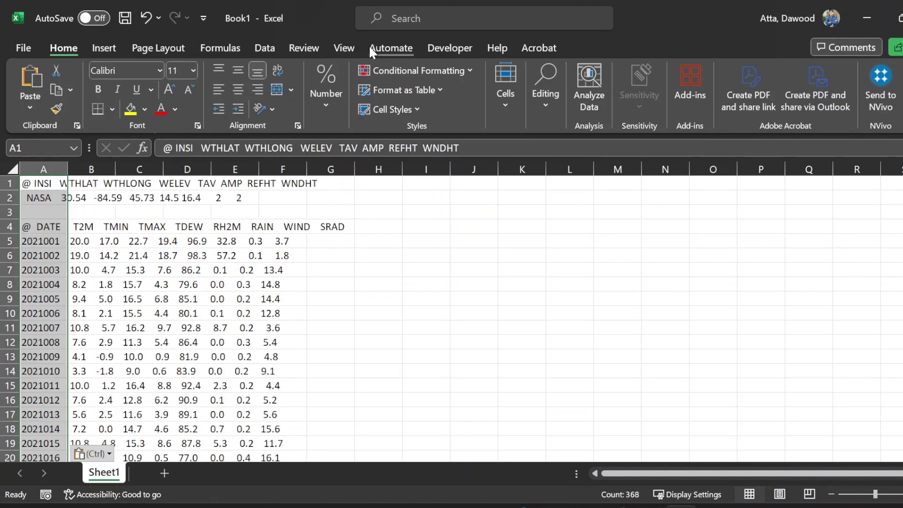
Split the pasted weather text in column A into separate columns with Text to Columns, using fixed width and the suggested column breaks.
click(260, 49)
click(511, 94)
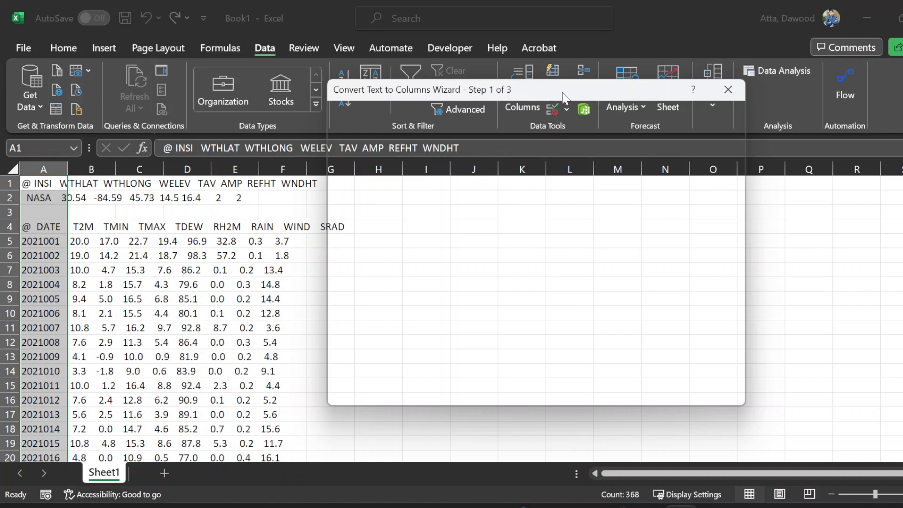
click(730, 89)
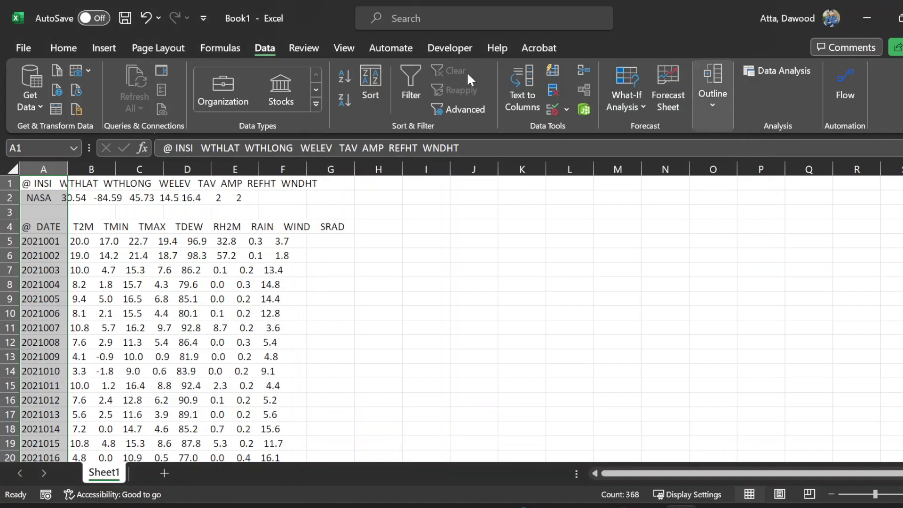
click(524, 90)
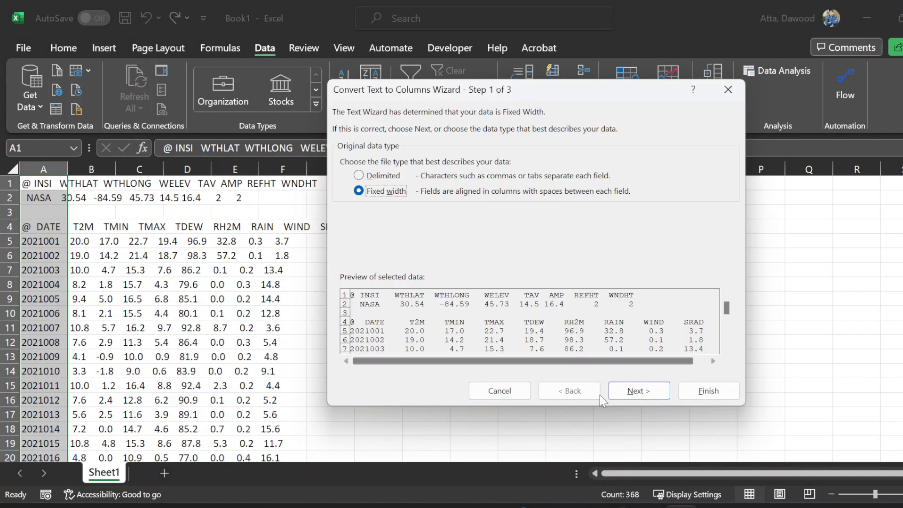
click(637, 396)
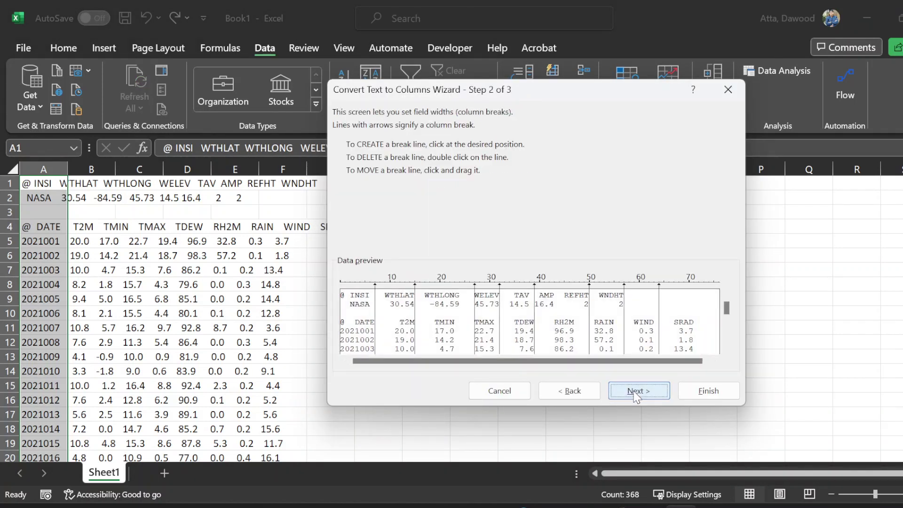
click(637, 392)
click(706, 392)
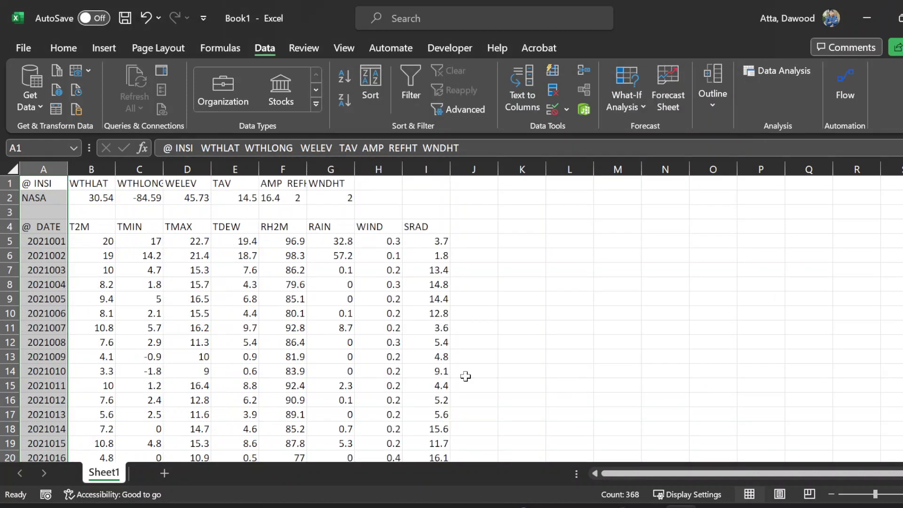
Examine the year and day-of-year format of the date values from the first to the last daily record.
click(176, 210)
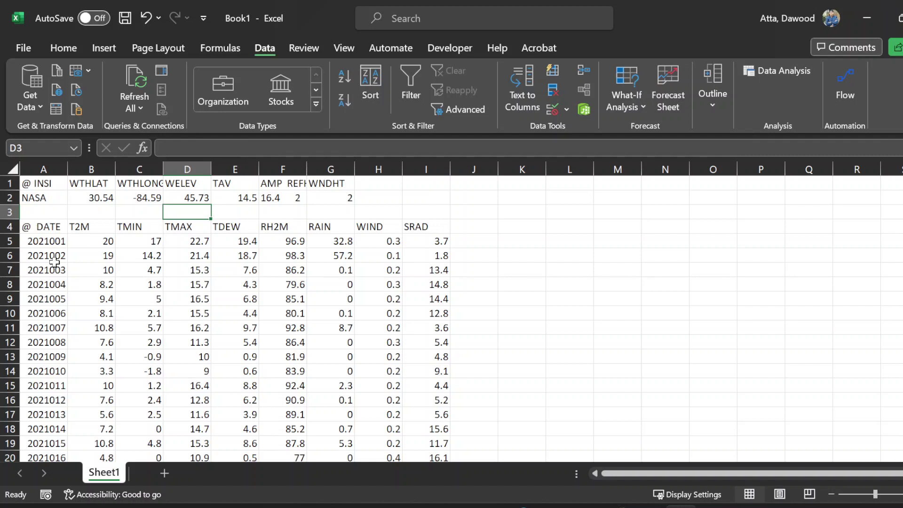
click(44, 244)
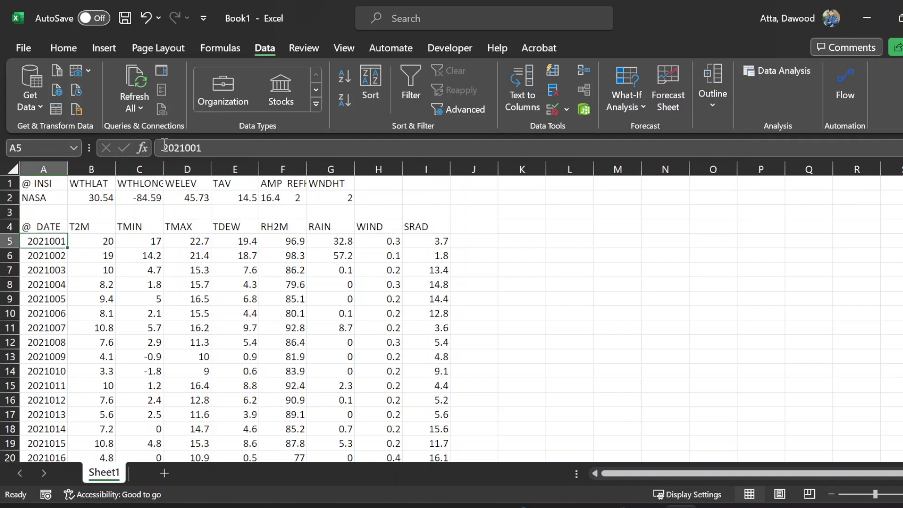
drag(164, 148, 189, 148)
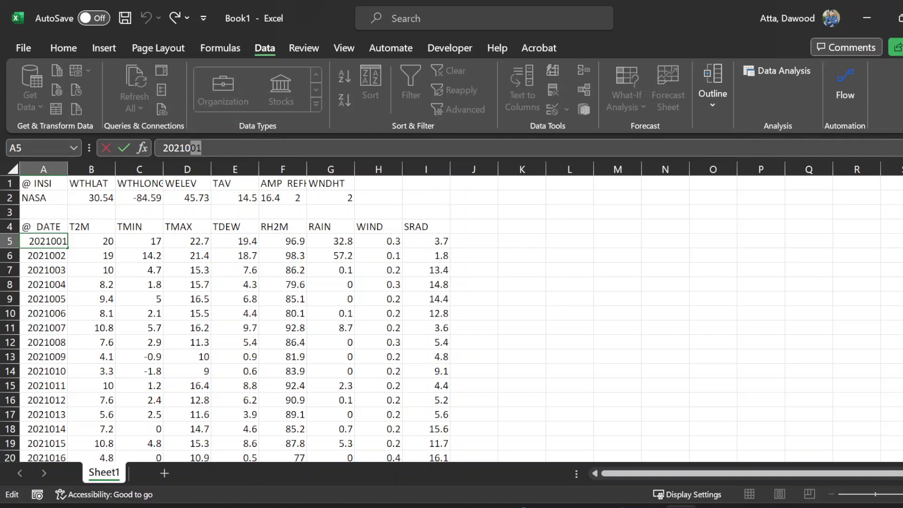
scroll(452, 319, down, 20)
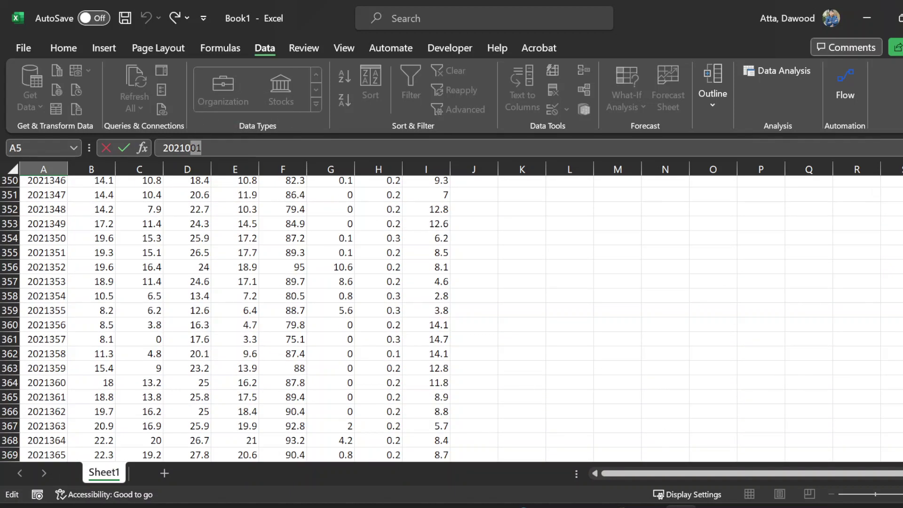
scroll(820, 216, up, 20)
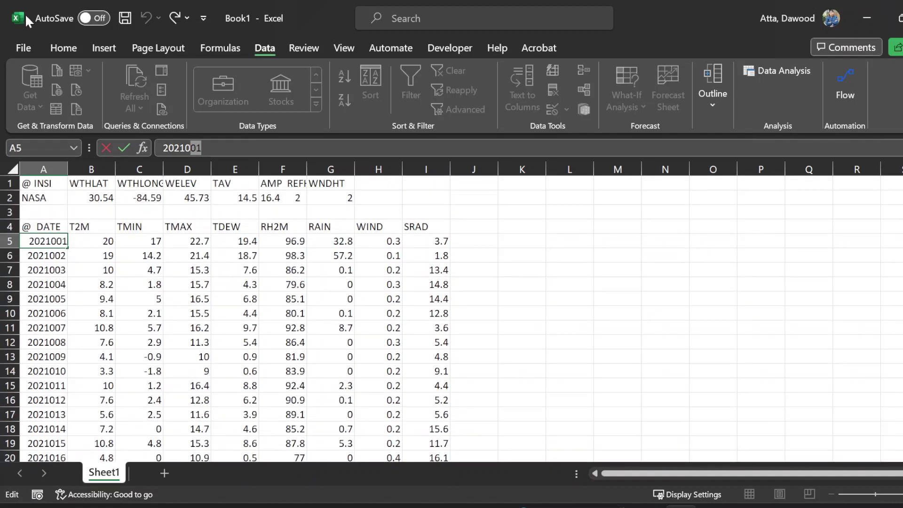
Save the workbook to the Desktop as an Excel Workbook named weather file 2021.
click(24, 50)
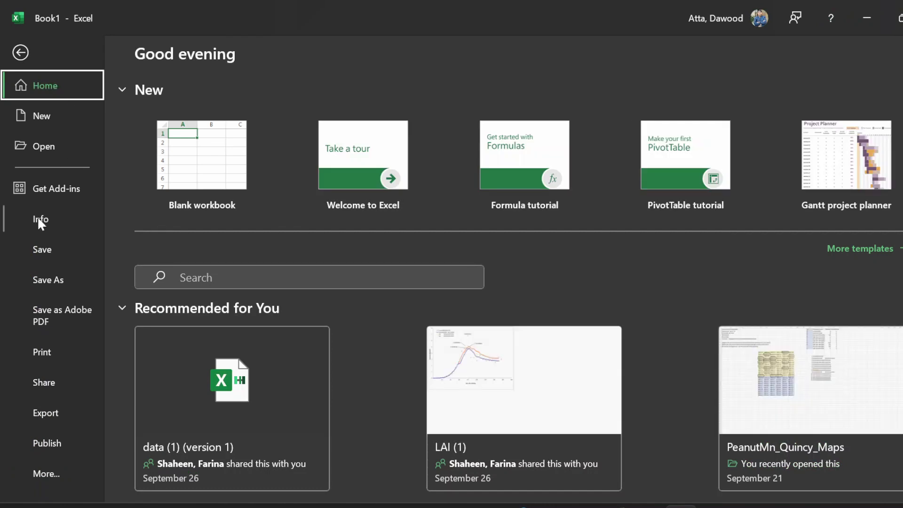
click(42, 275)
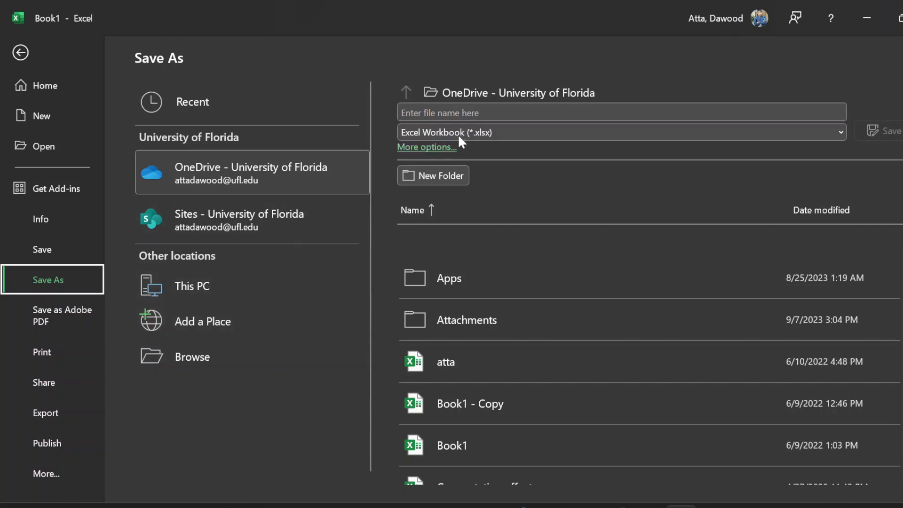
click(466, 113)
text(wea)
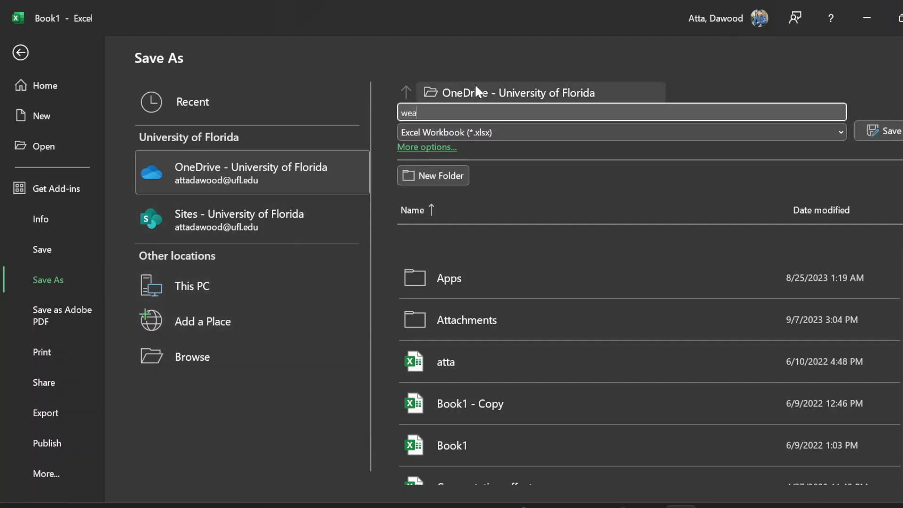
text(ther file 2021)
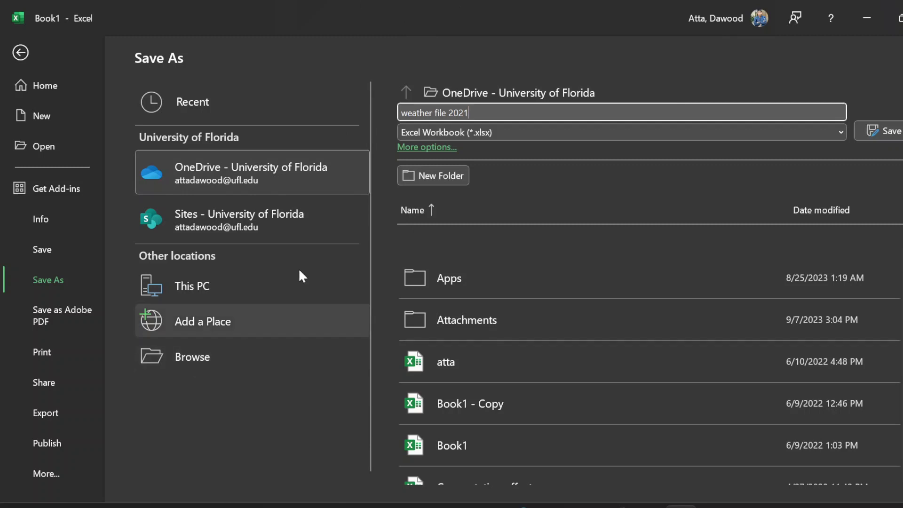
click(427, 149)
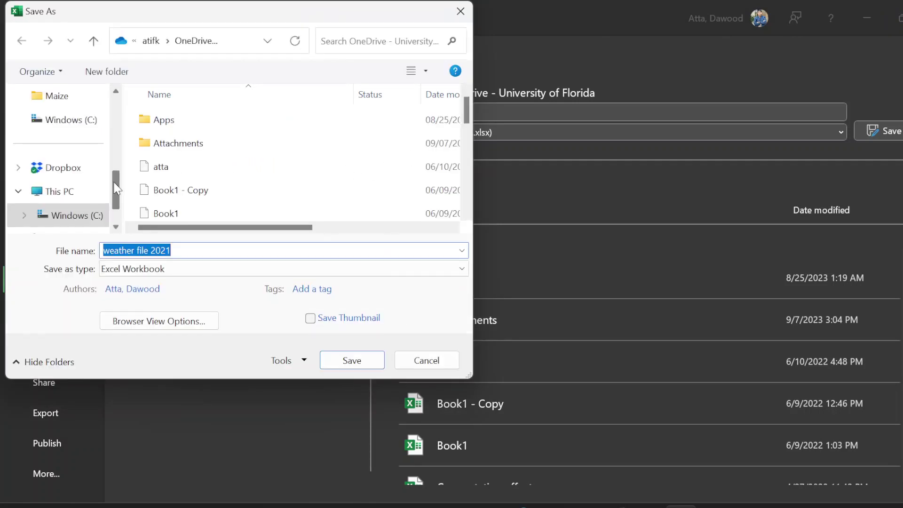
drag(116, 188, 128, 112)
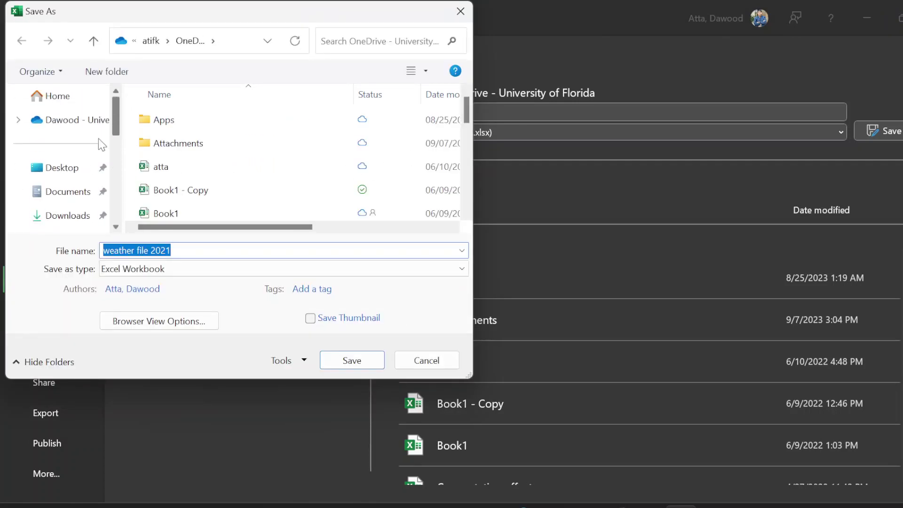
click(67, 169)
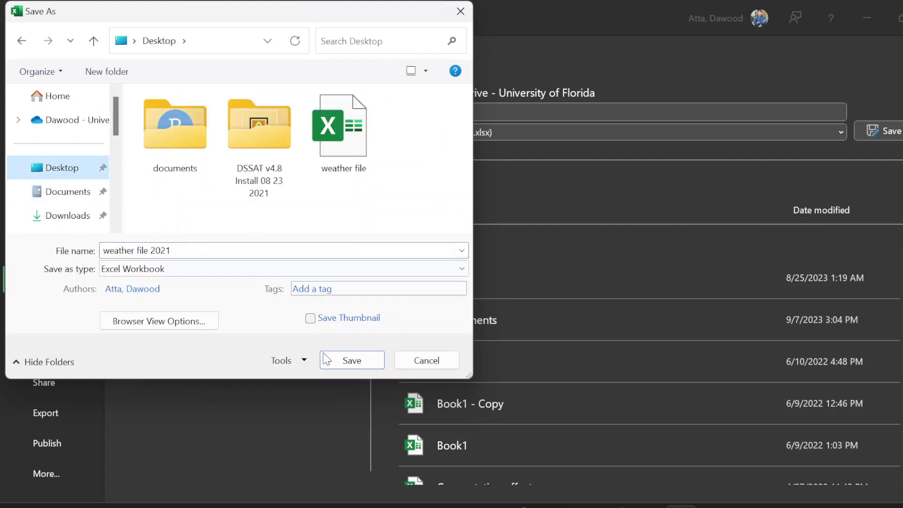
click(342, 362)
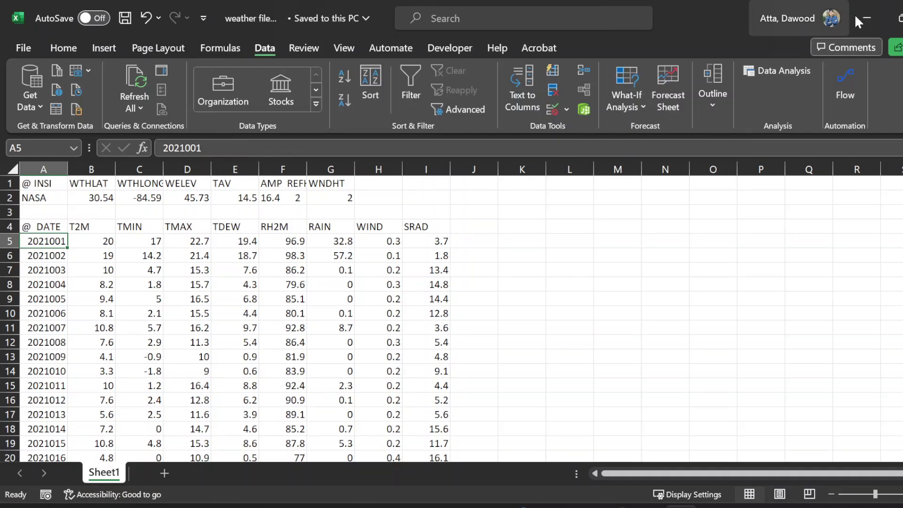
Minimize the open windows, then launch DSSAT 48 from the desktop, skipping the registration and maximizing its window.
click(858, 20)
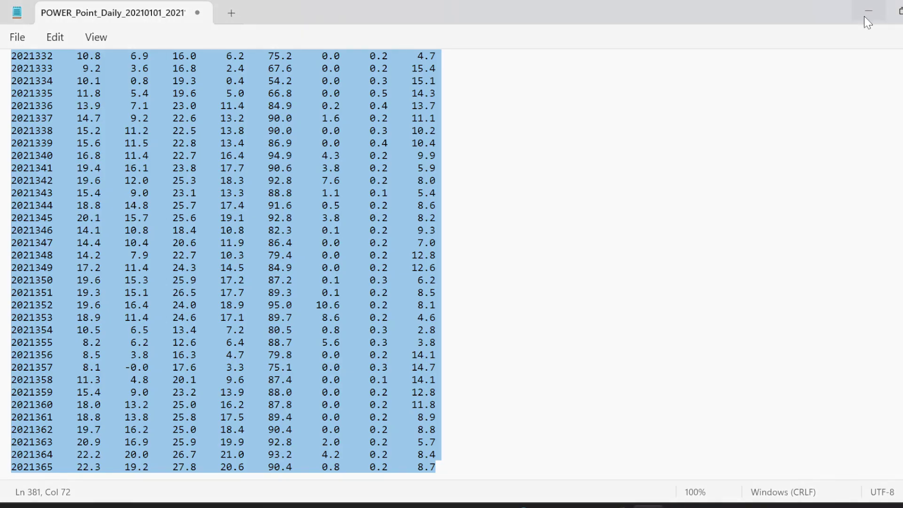
click(864, 16)
click(865, 16)
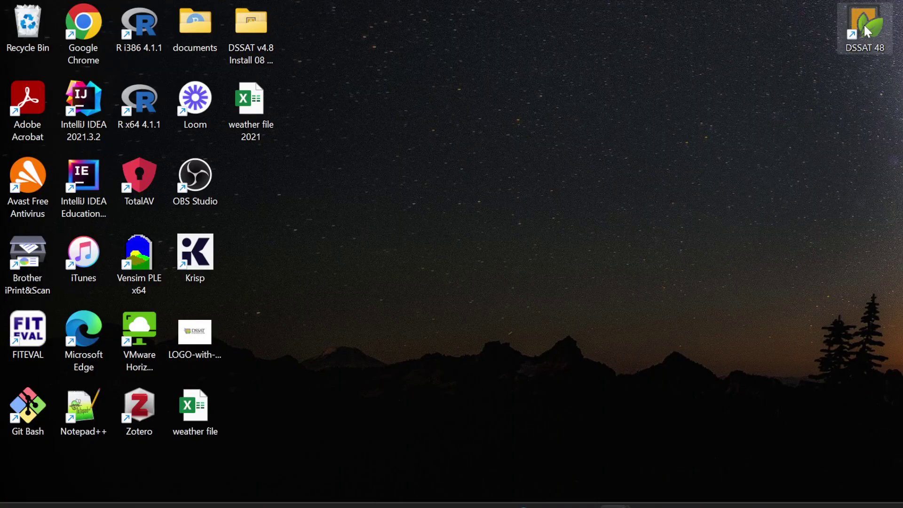
click(864, 27)
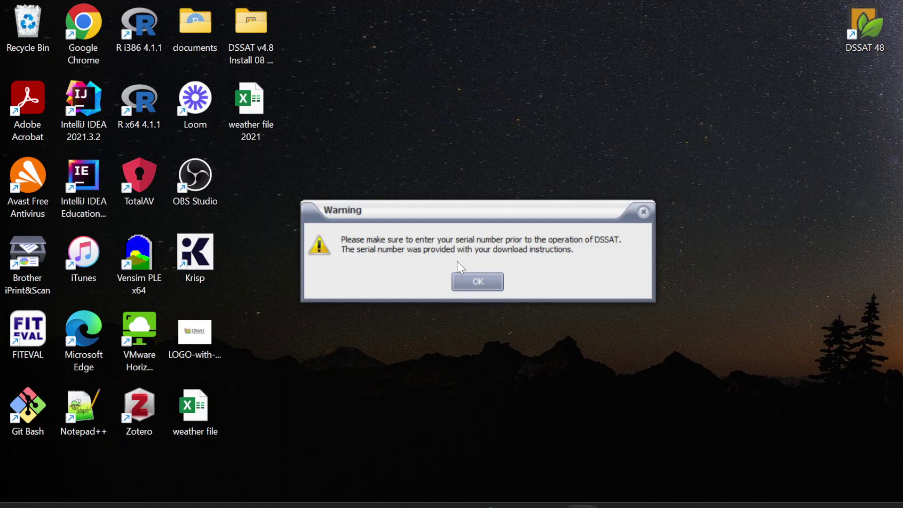
click(478, 282)
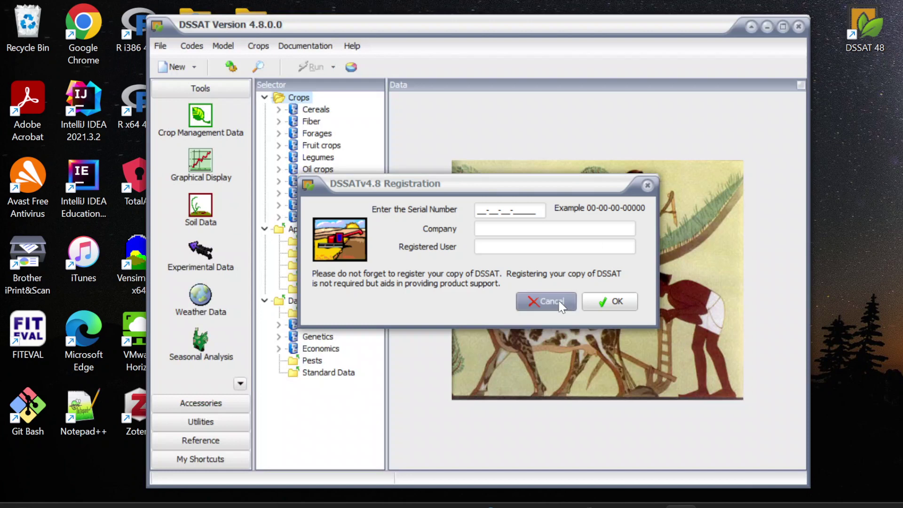
click(559, 304)
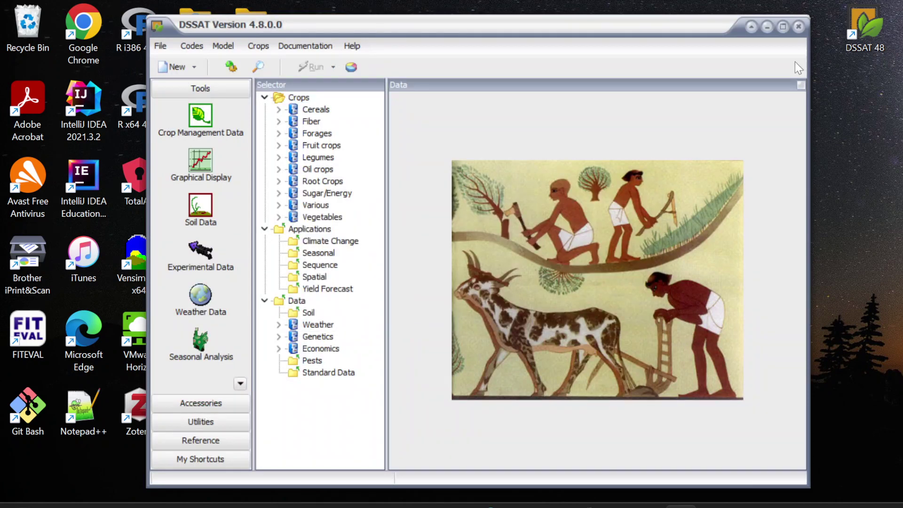
click(782, 26)
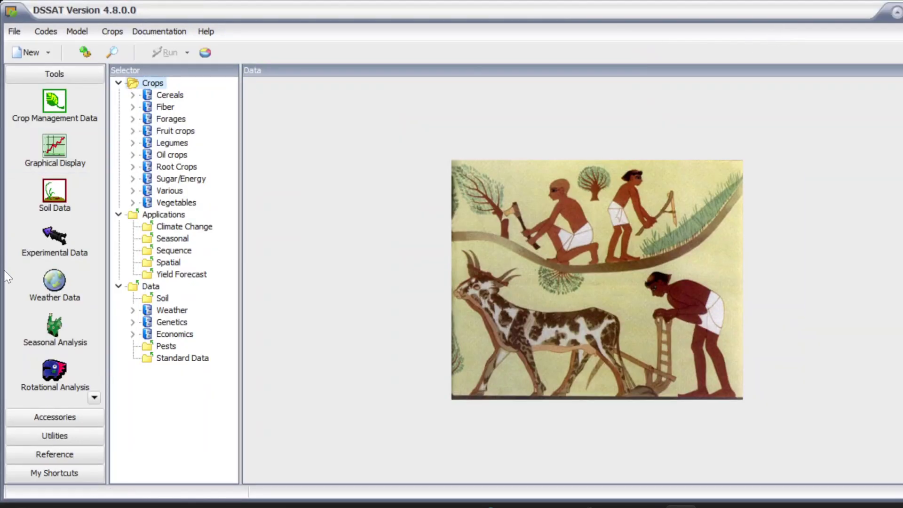
Switch to WeatherMan through DSSAT's Weather Data tool and start a new station by inputting or importing raw weather data.
click(51, 295)
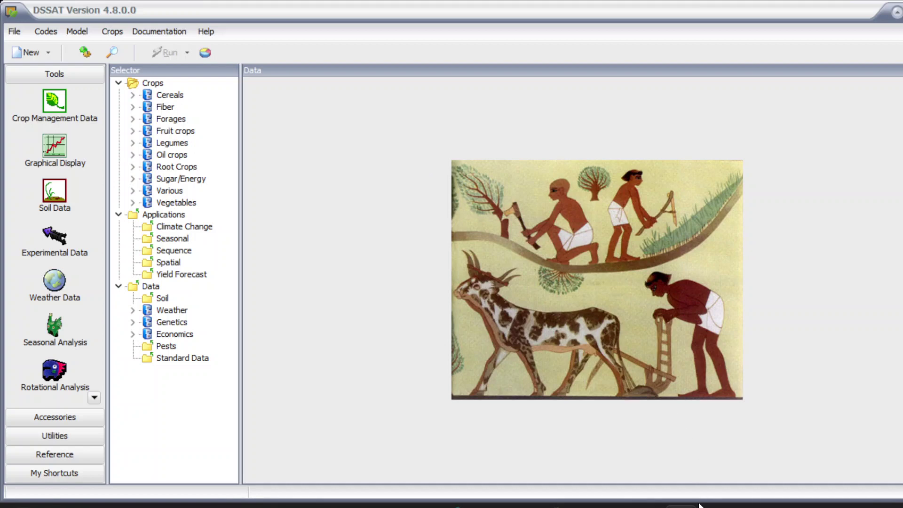
mouse_move(692, 504)
key(alt+Tab)
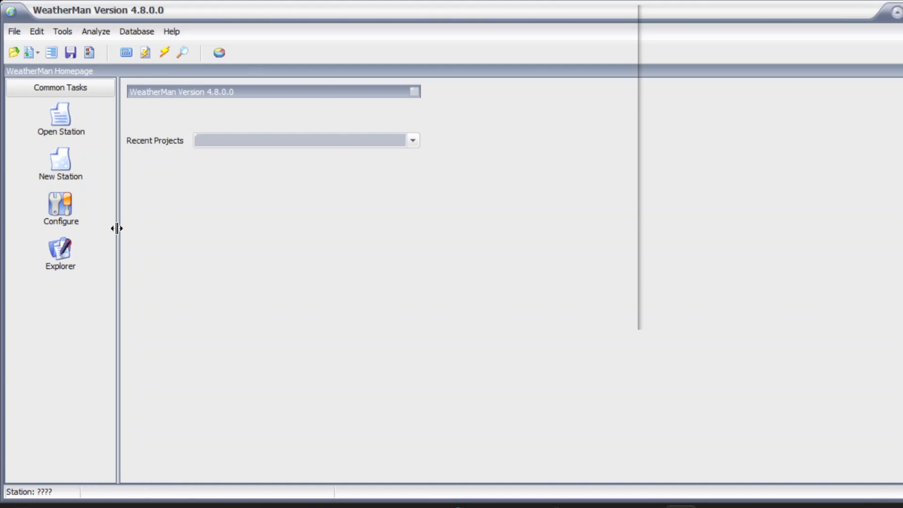
click(23, 33)
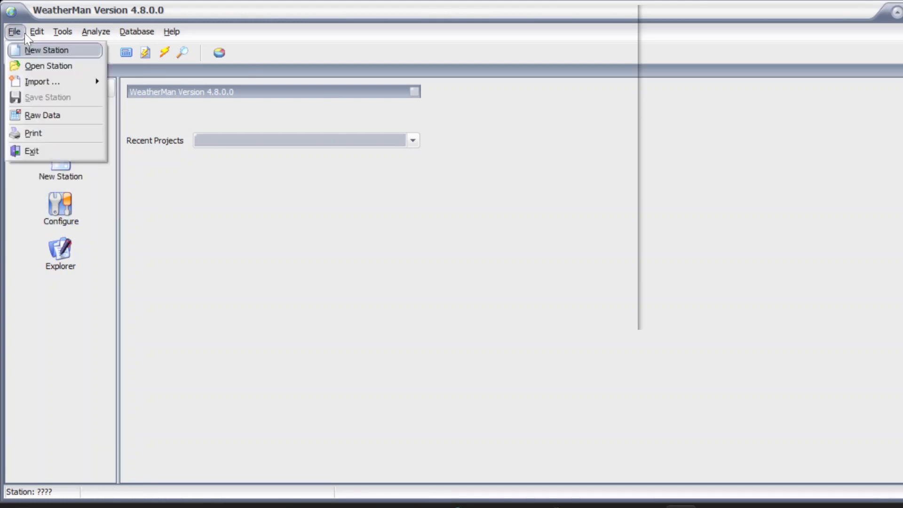
click(32, 52)
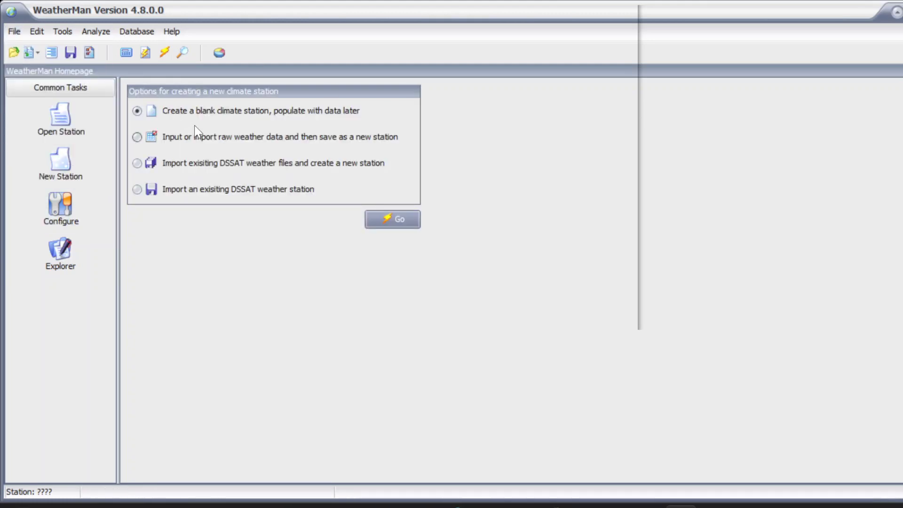
click(187, 144)
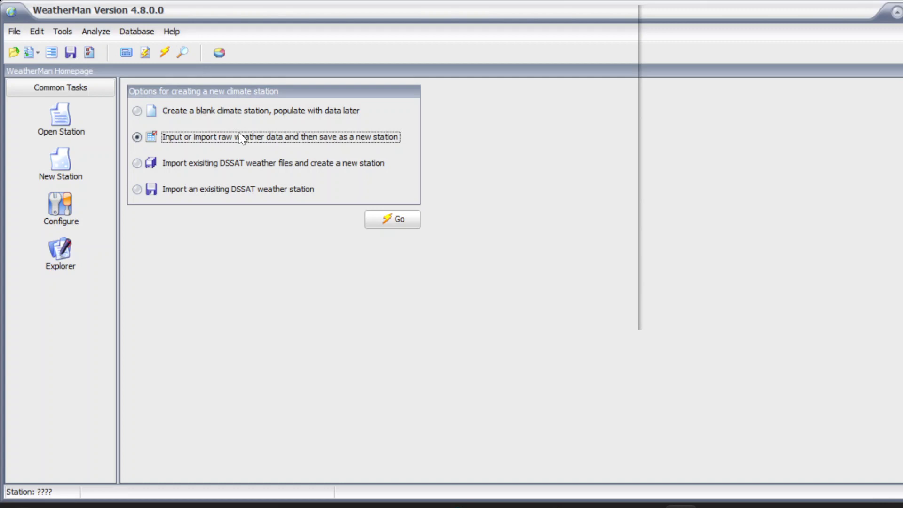
click(418, 219)
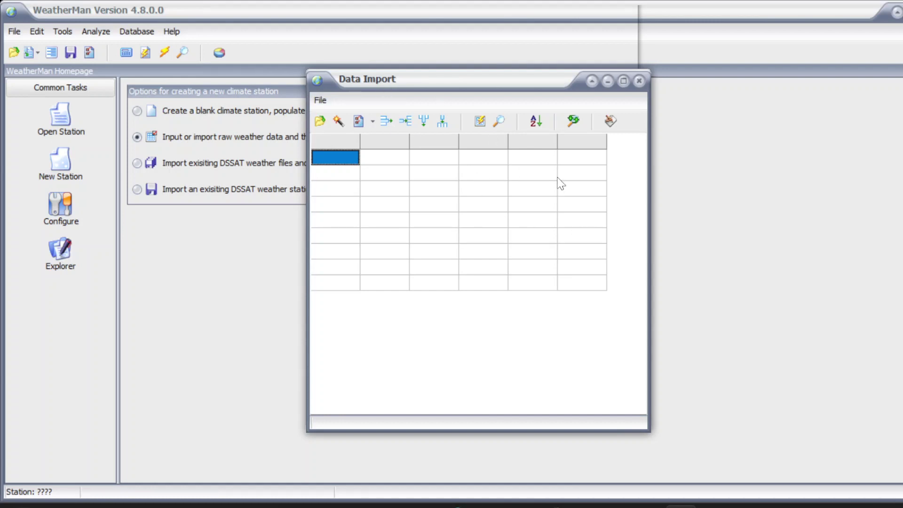
Load weather file 2021.xlsx from the Desktop into the Data Import window.
click(320, 101)
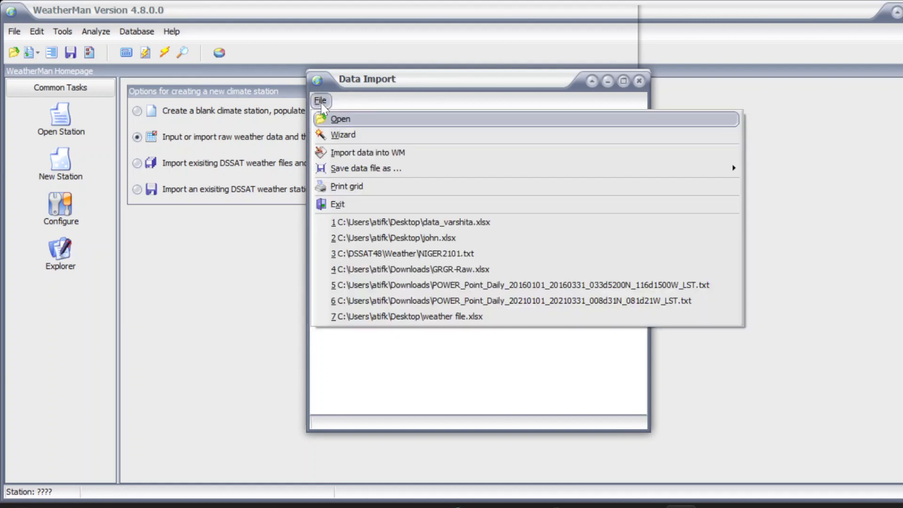
click(337, 117)
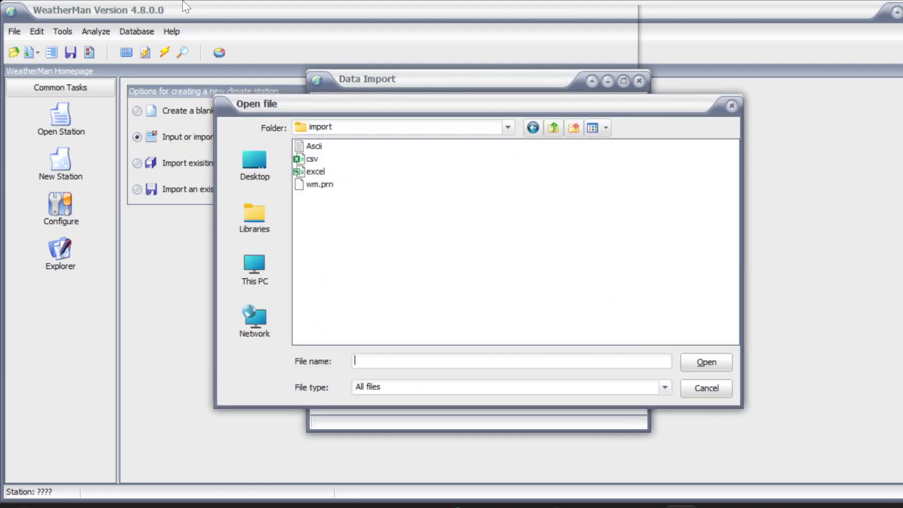
click(248, 173)
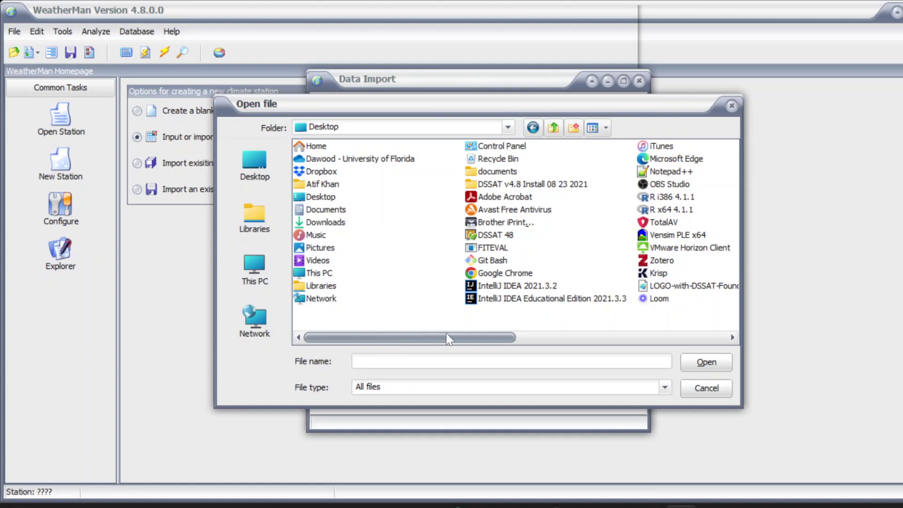
drag(451, 337, 639, 335)
click(511, 147)
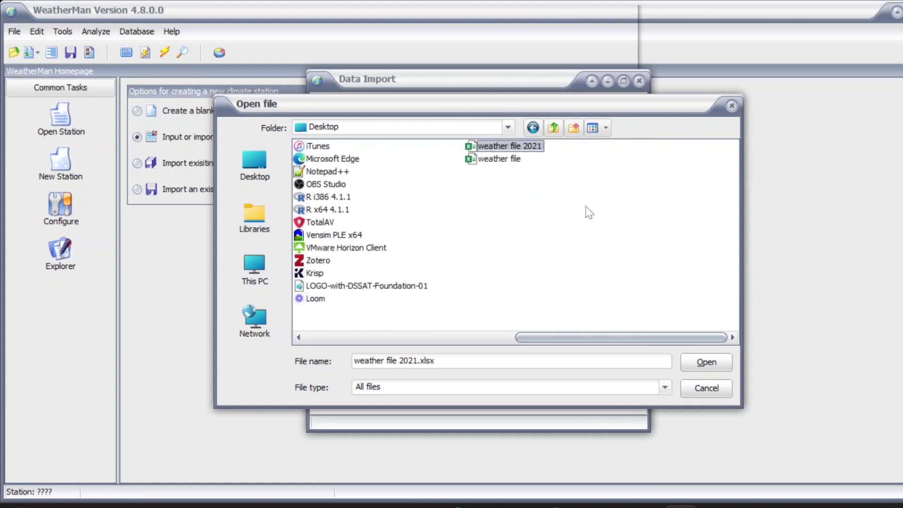
click(690, 362)
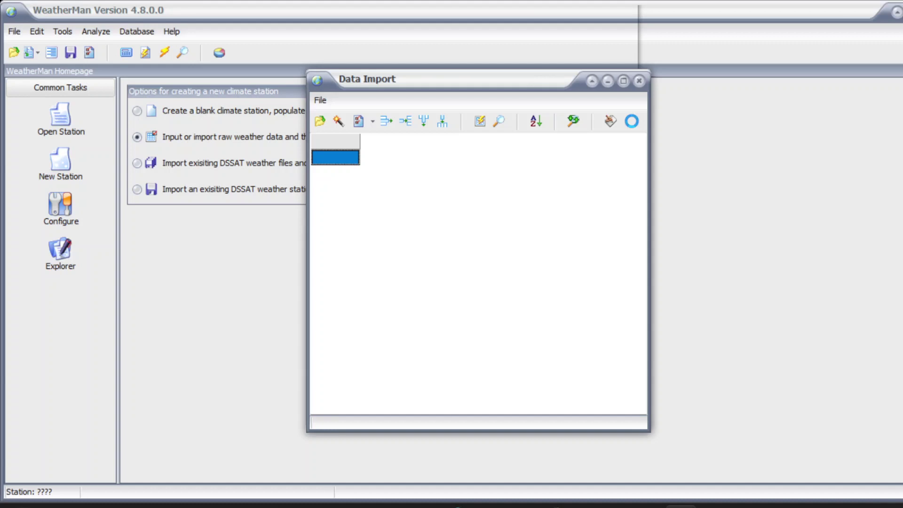
Maximize the Data Import window and review the variable definitions at the start of the POWER_Point_Daily text file.
click(622, 81)
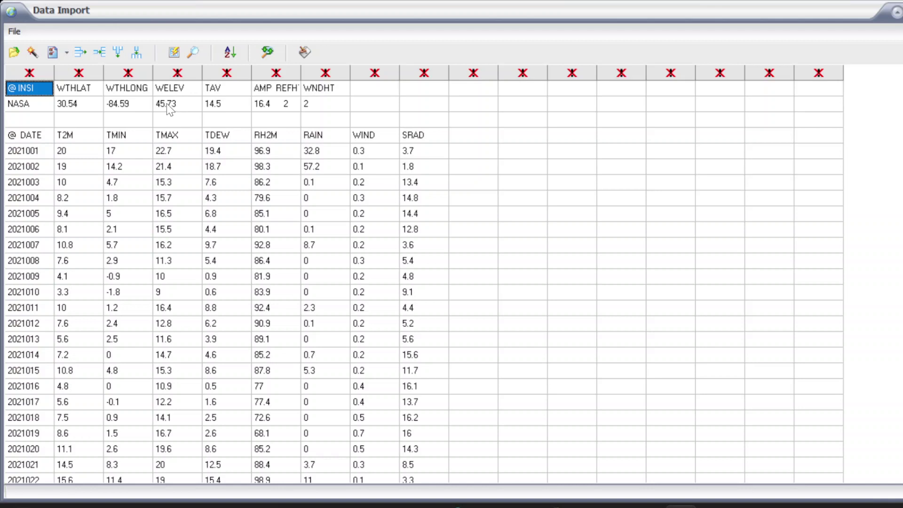
mouse_move(583, 506)
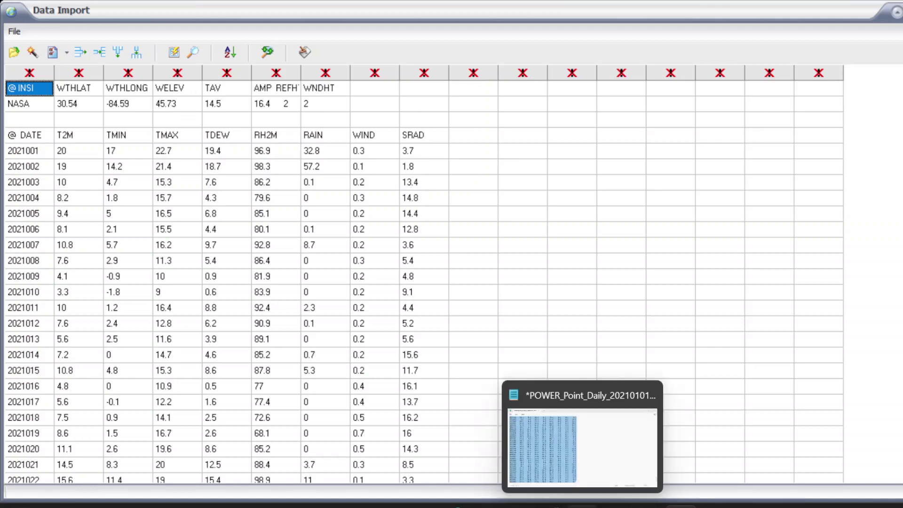
click(583, 445)
scroll(616, 269, up, 20)
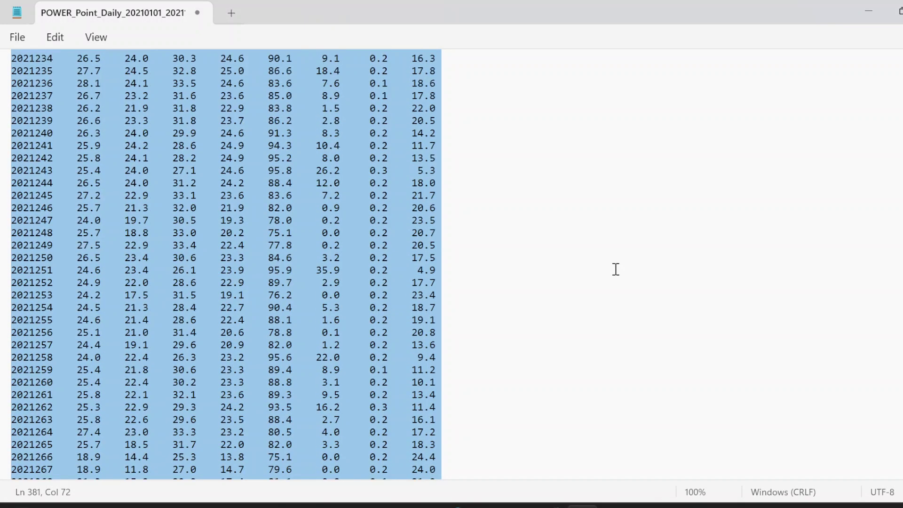
scroll(616, 269, up, 20)
click(529, 254)
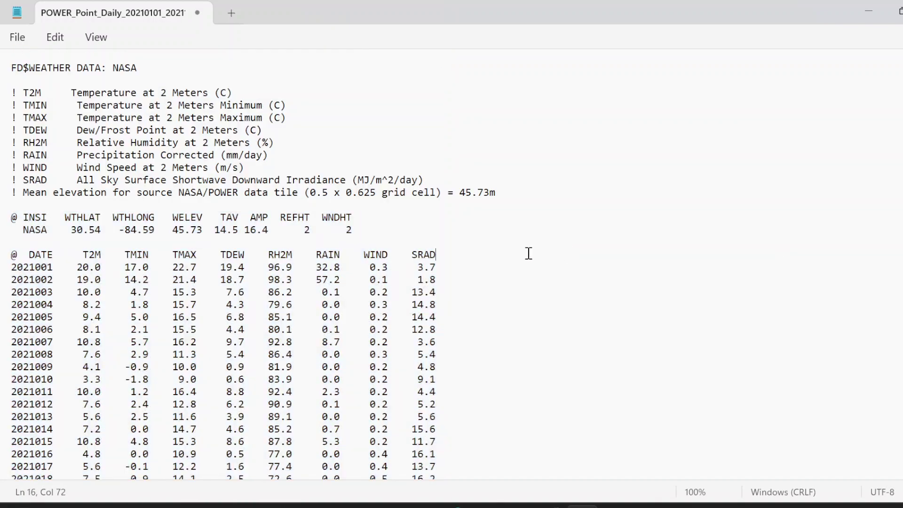
click(866, 19)
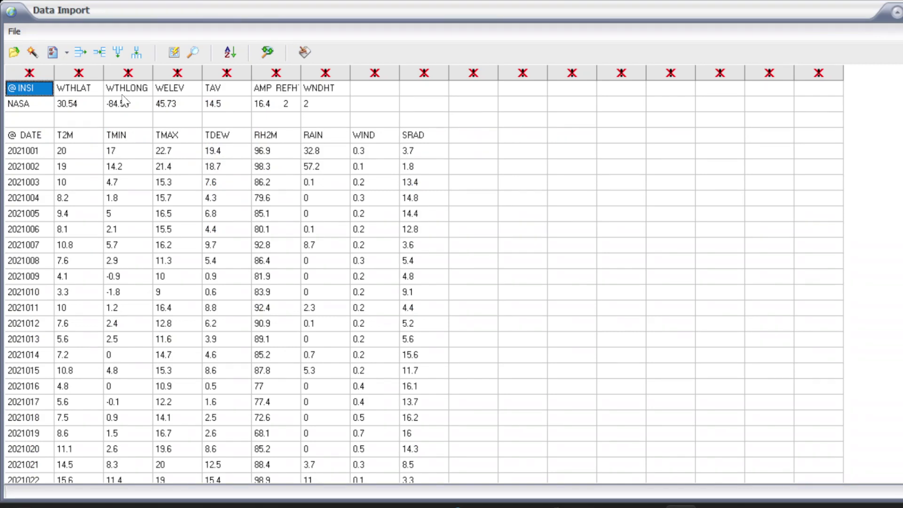
Delete the @ INSI header row, the blank row and the NASA station row above the @ DATE header row.
click(82, 58)
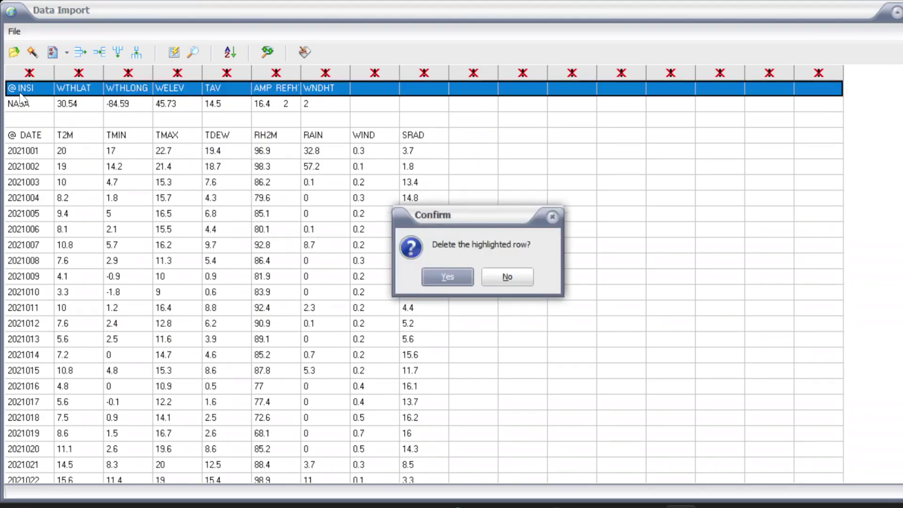
click(453, 278)
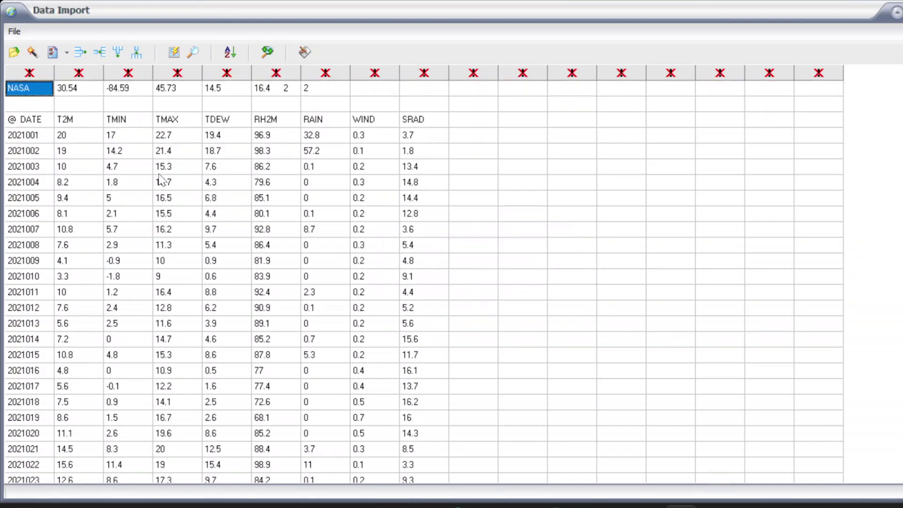
click(33, 108)
click(83, 56)
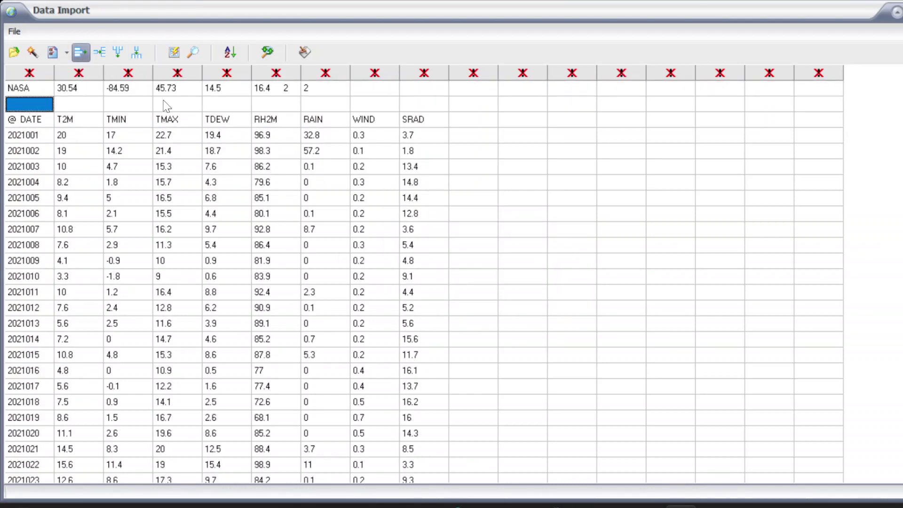
click(445, 273)
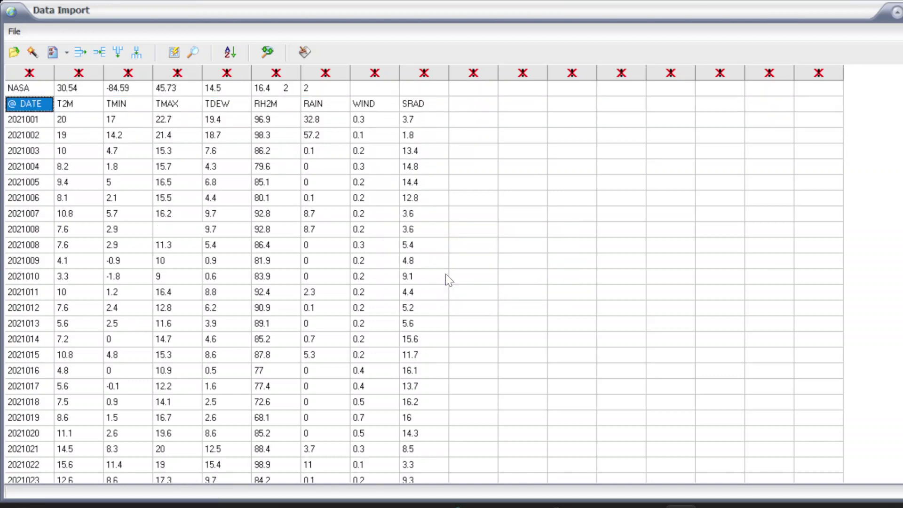
click(51, 88)
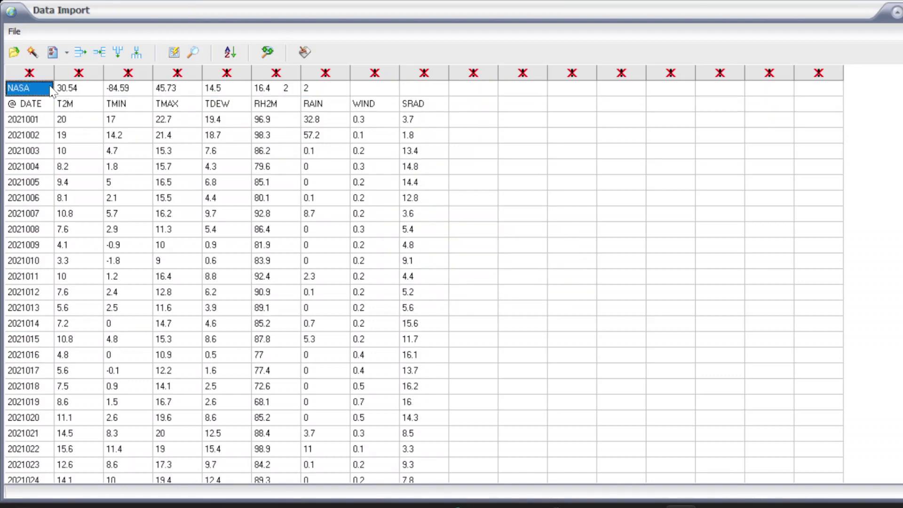
click(80, 52)
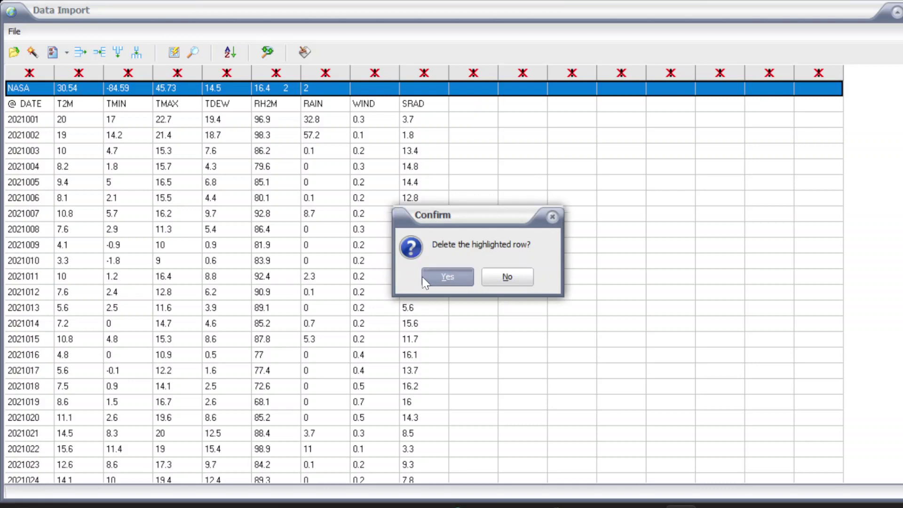
click(447, 278)
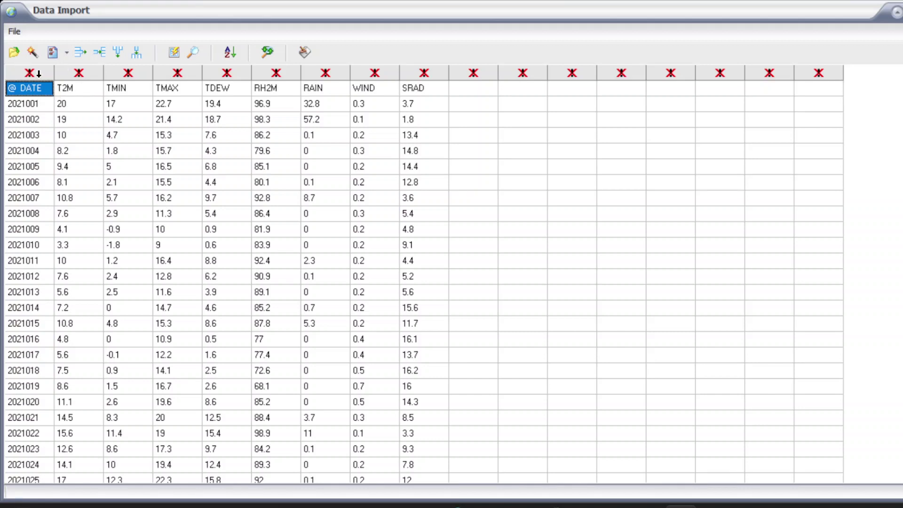
Delete the T2M, TDEW and WIND columns from the imported data.
click(84, 71)
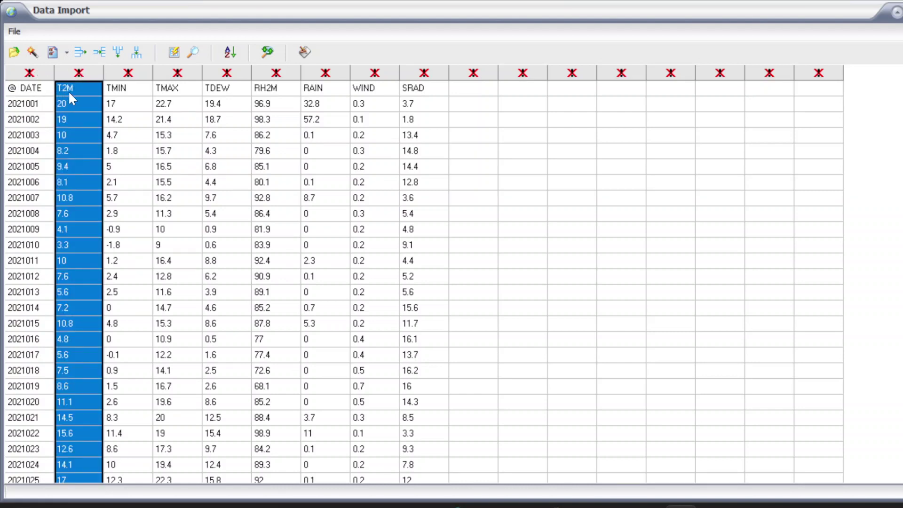
click(121, 57)
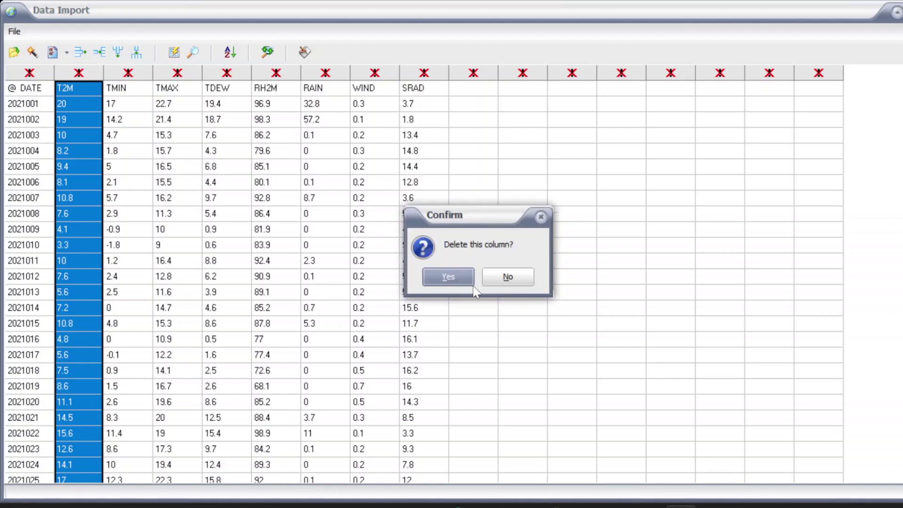
click(455, 281)
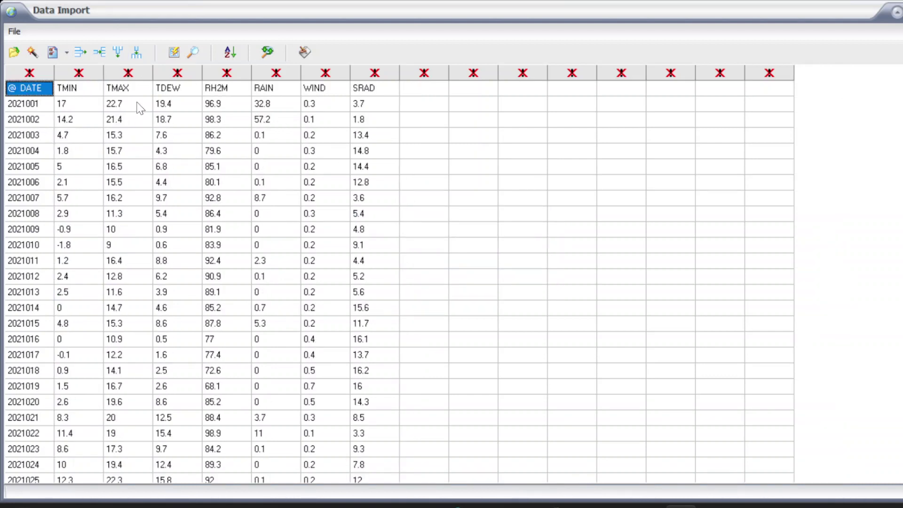
click(170, 92)
click(184, 72)
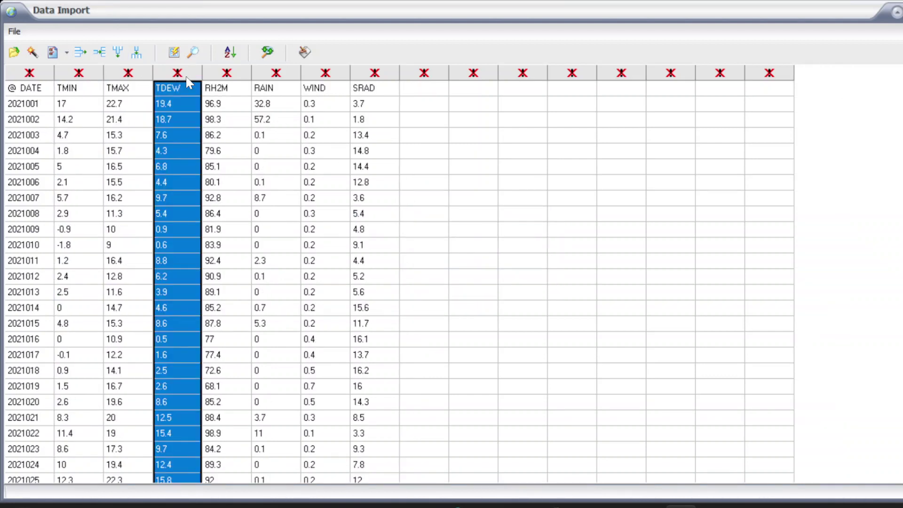
click(118, 52)
click(444, 270)
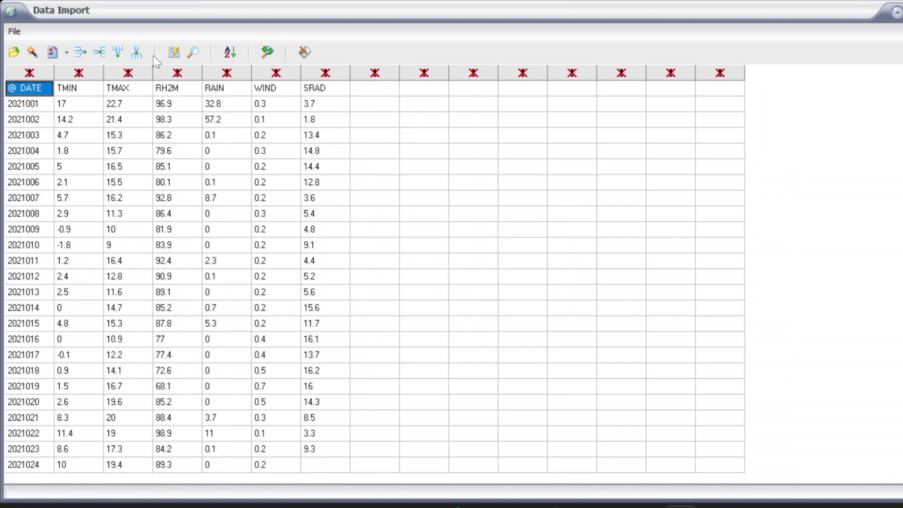
click(276, 73)
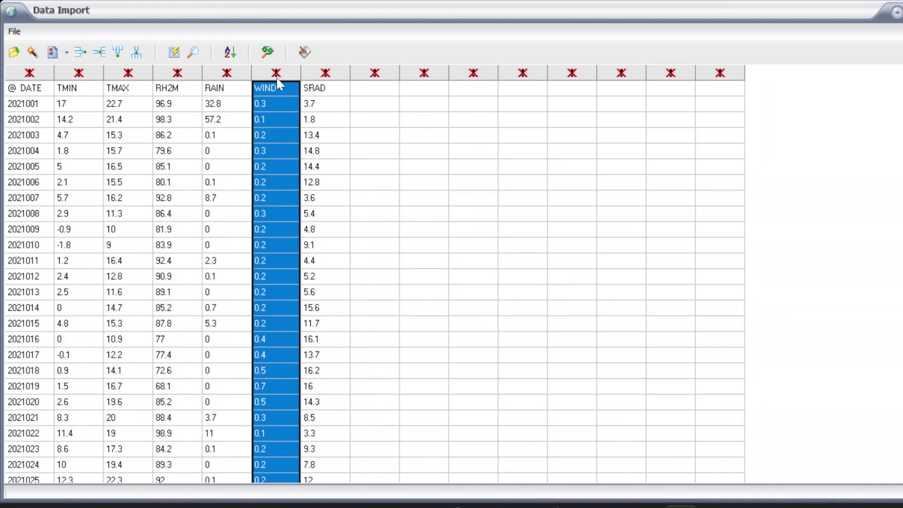
click(119, 53)
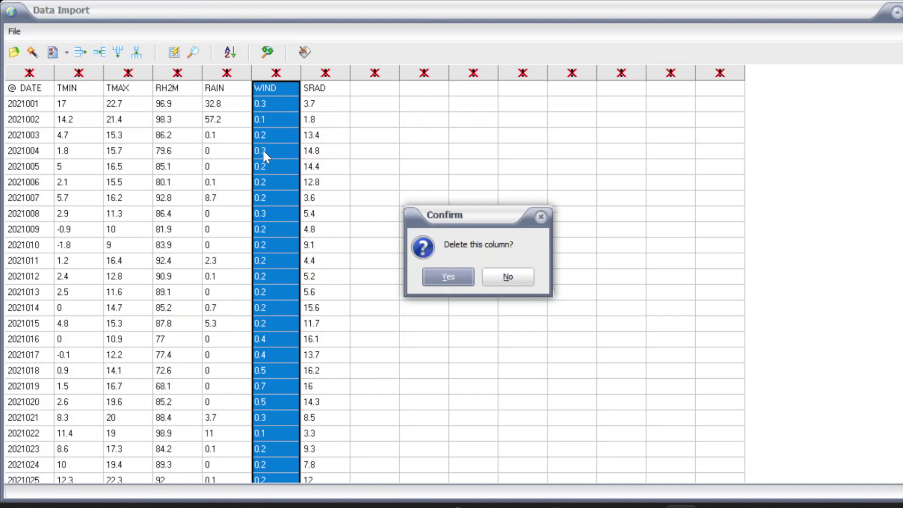
click(442, 284)
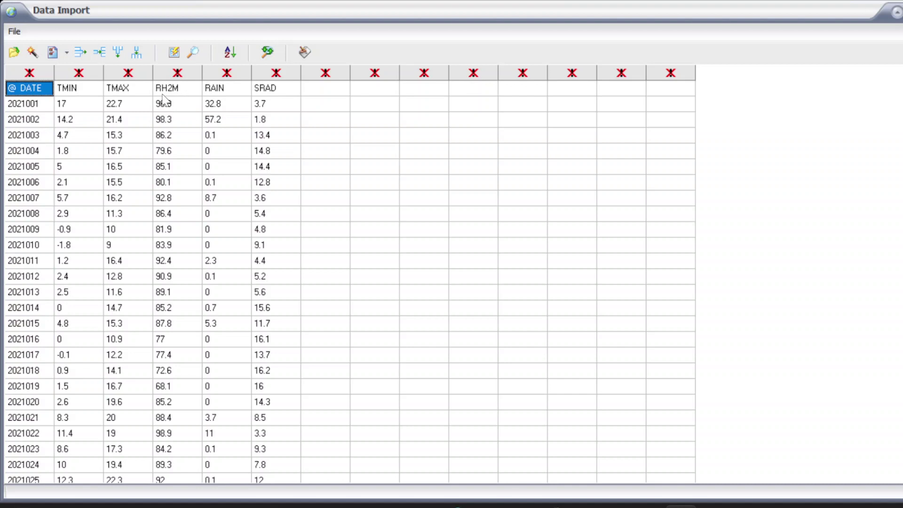
click(88, 92)
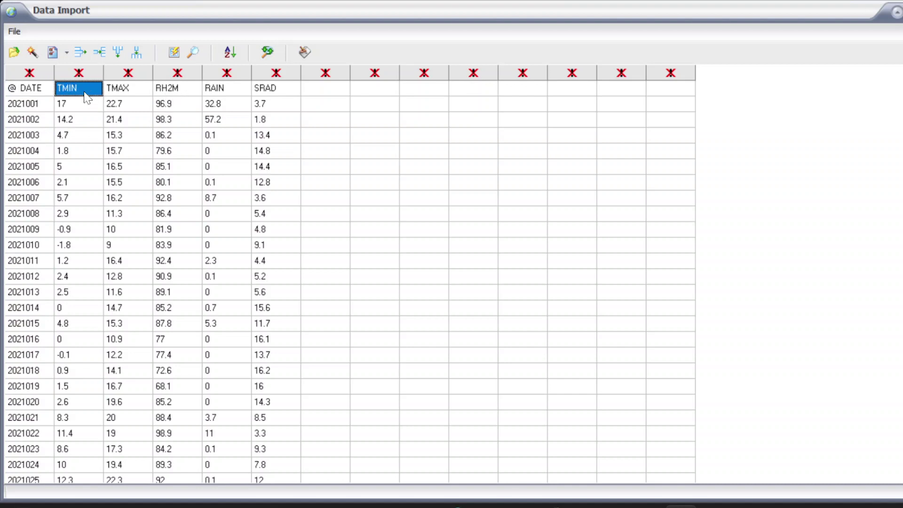
click(125, 95)
click(226, 93)
click(267, 94)
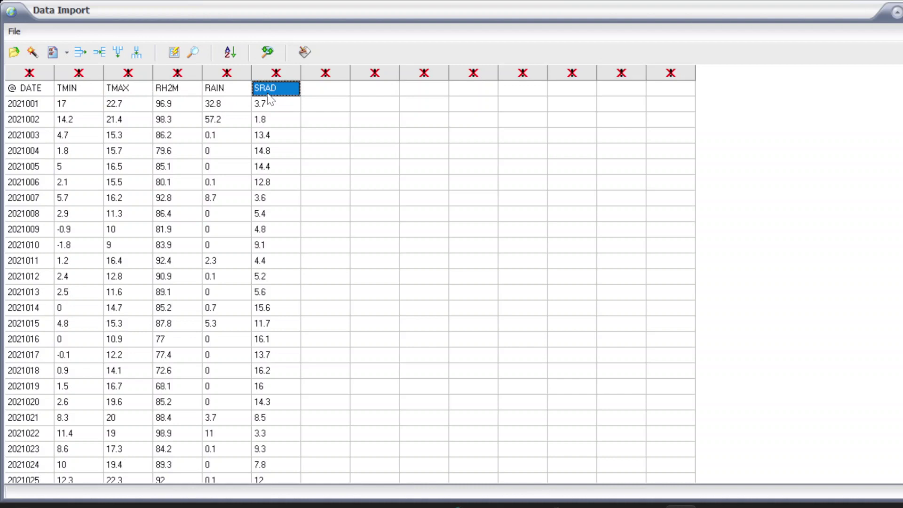
Define the @ DATE column as the DATE variable with YRDOY units.
click(32, 73)
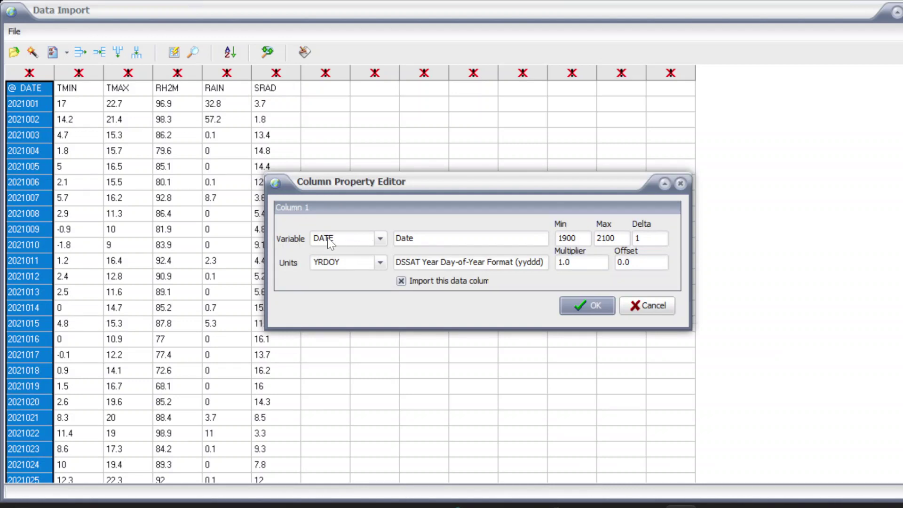
click(377, 264)
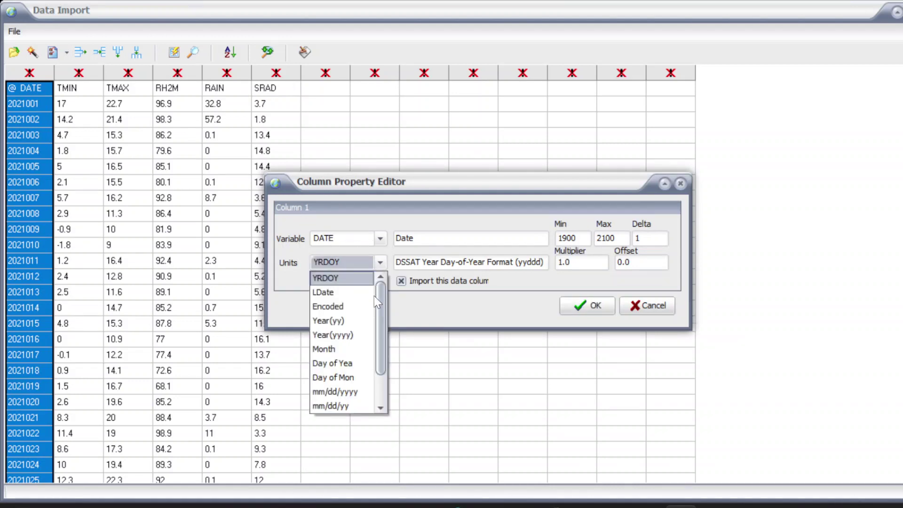
mouse_move(379, 315)
mouse_down()
mouse_move(382, 365)
mouse_move(381, 301)
mouse_up()
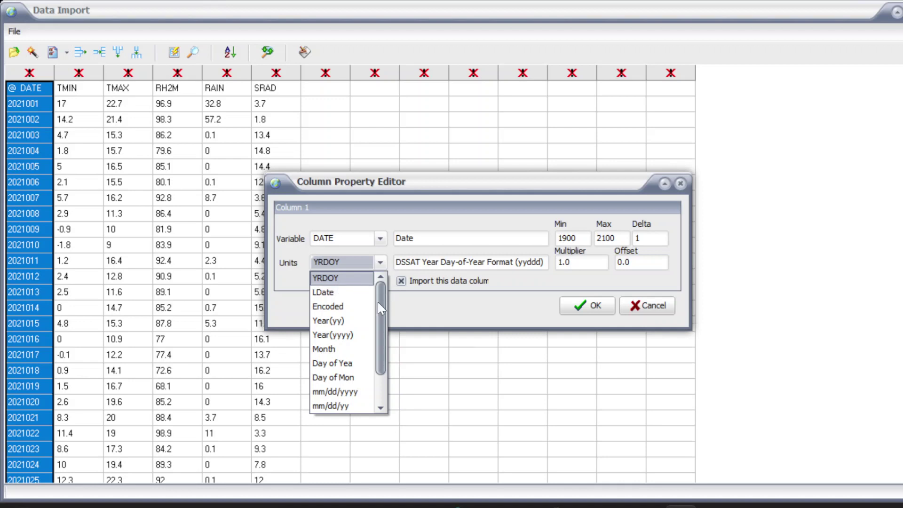
mouse_move(378, 302)
mouse_down()
mouse_move(386, 339)
mouse_move(376, 289)
mouse_up()
click(343, 276)
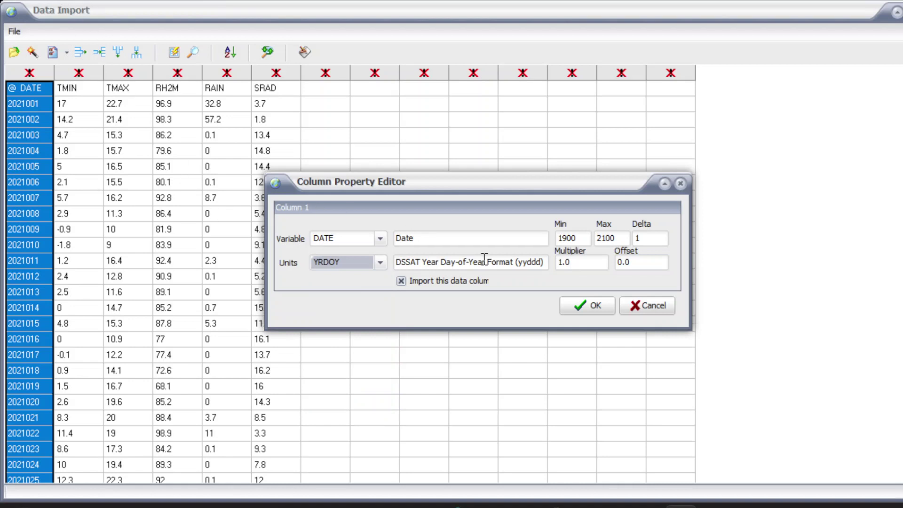
click(574, 301)
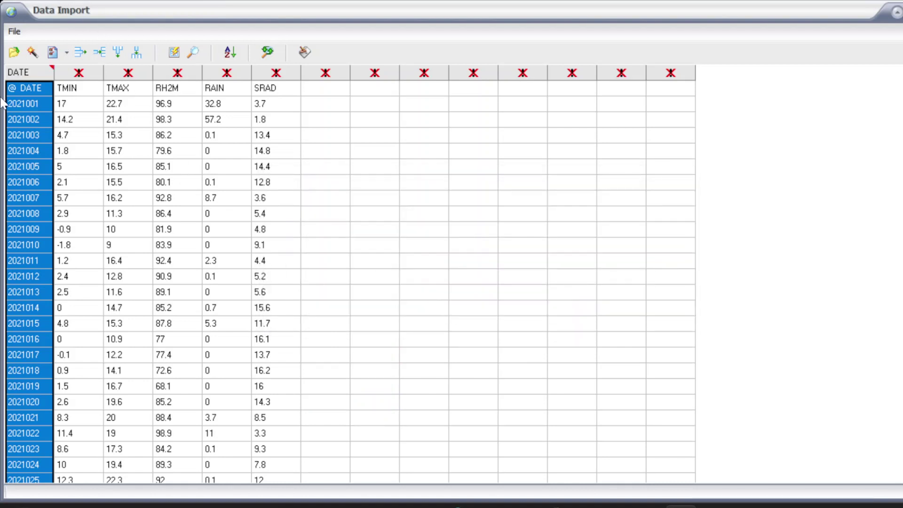
Define the TMIN column as the TMIN variable in °C, checking its description in the POWER_Point_Daily text file.
click(82, 71)
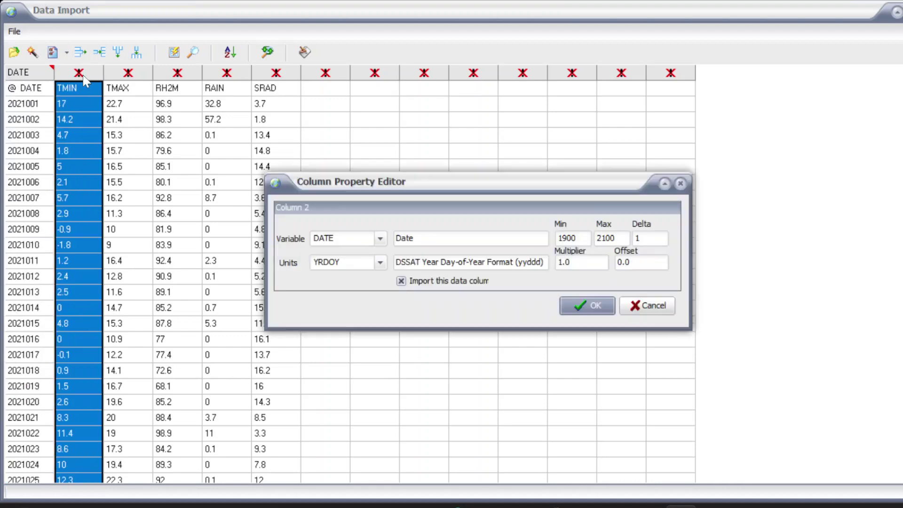
click(379, 238)
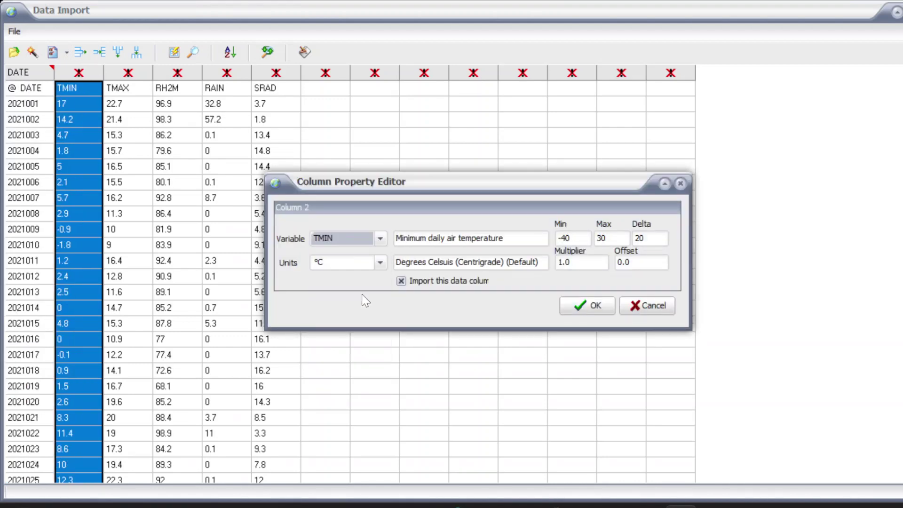
click(362, 295)
click(583, 503)
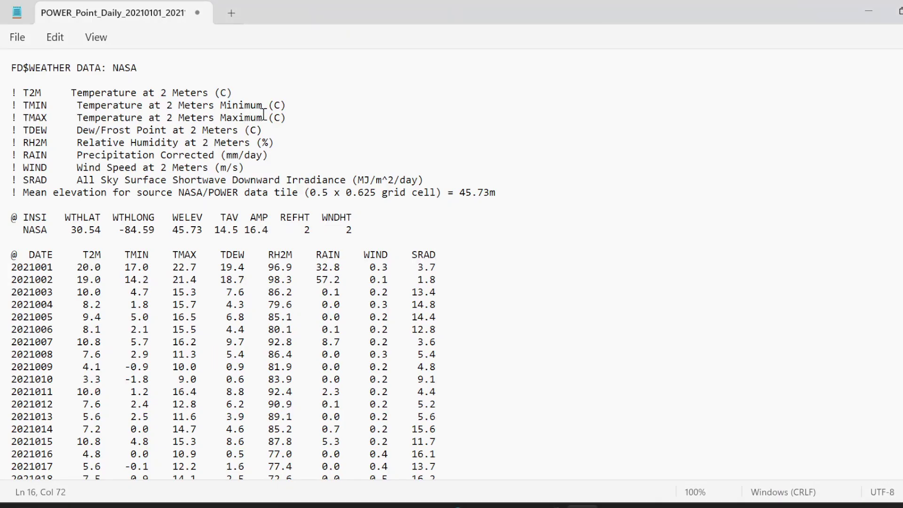
click(673, 504)
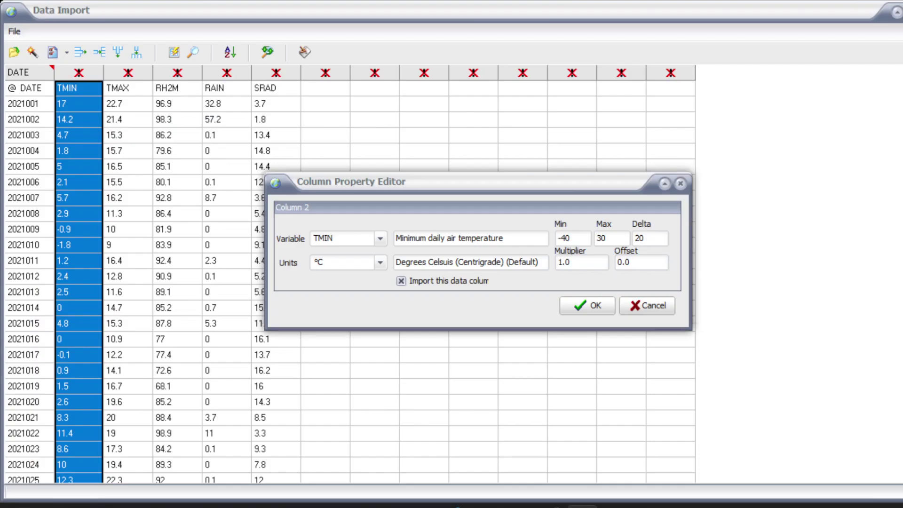
scroll(329, 306, up, 3)
click(380, 238)
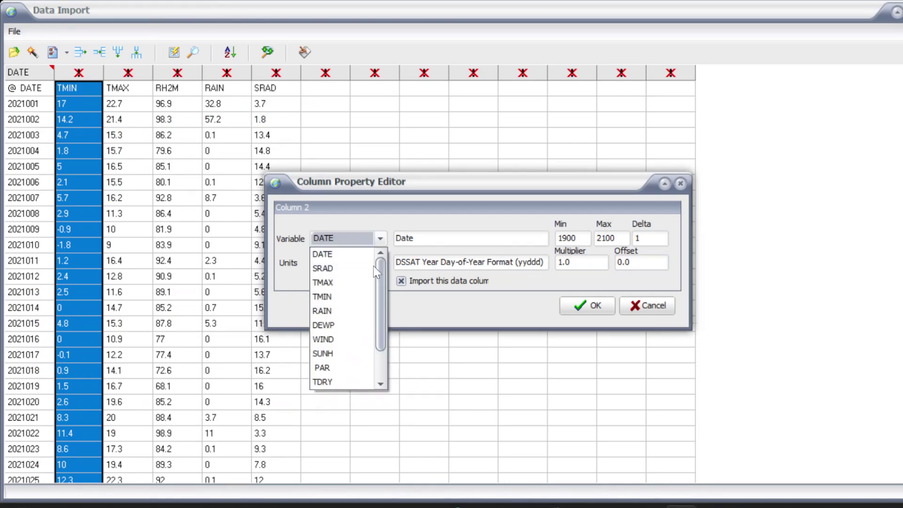
click(361, 297)
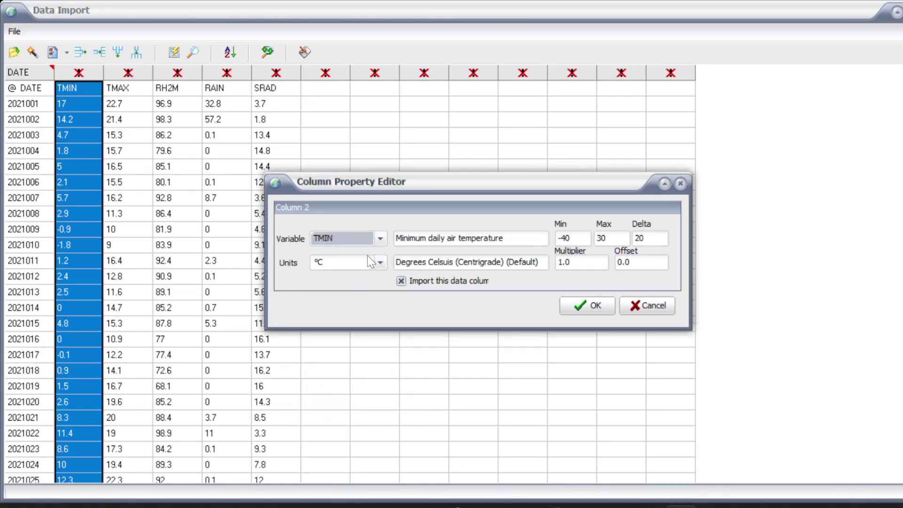
click(592, 304)
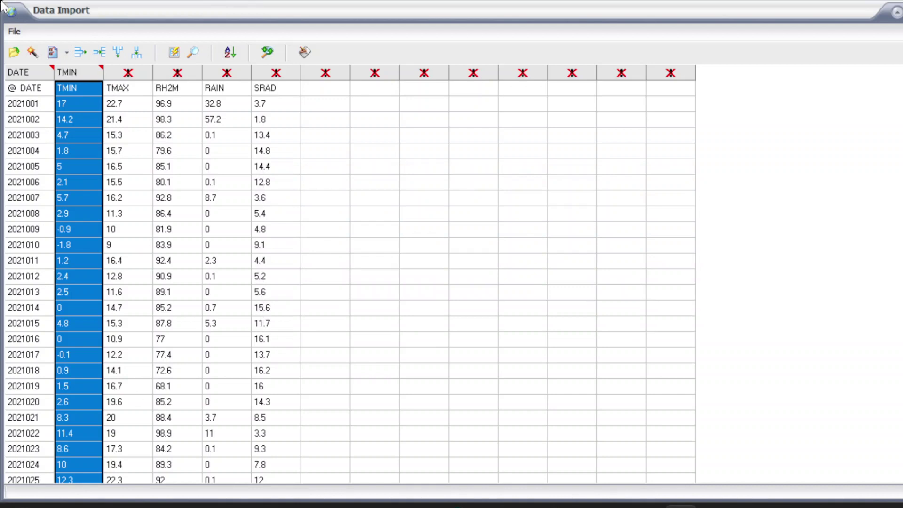
Define the TMAX column as the TMAX variable in the column properties.
click(127, 72)
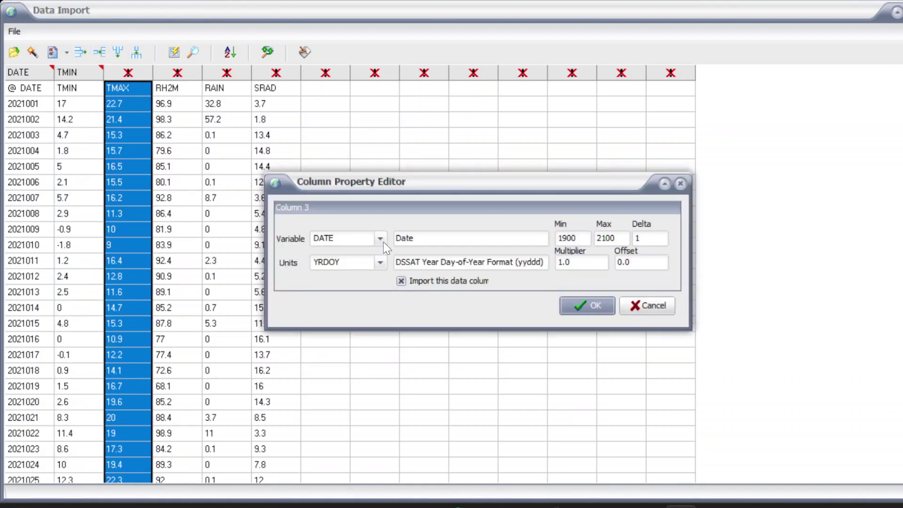
click(381, 239)
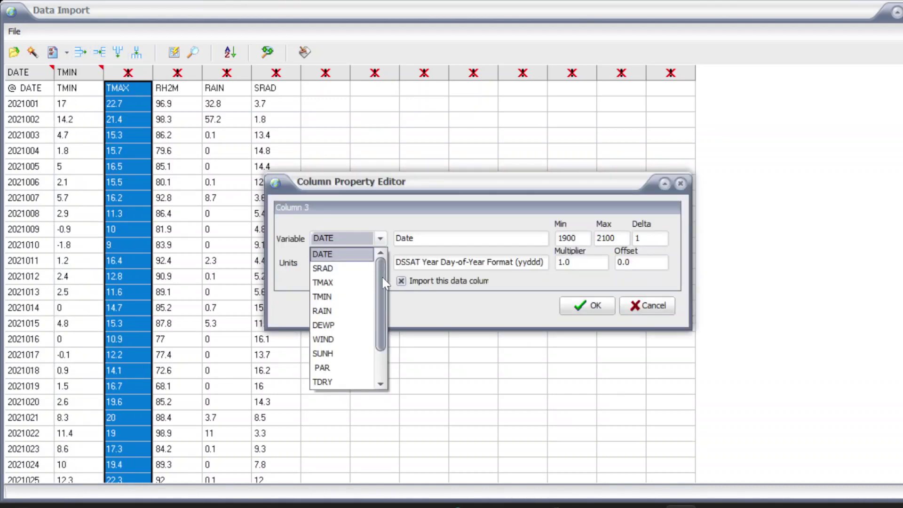
click(328, 283)
click(588, 306)
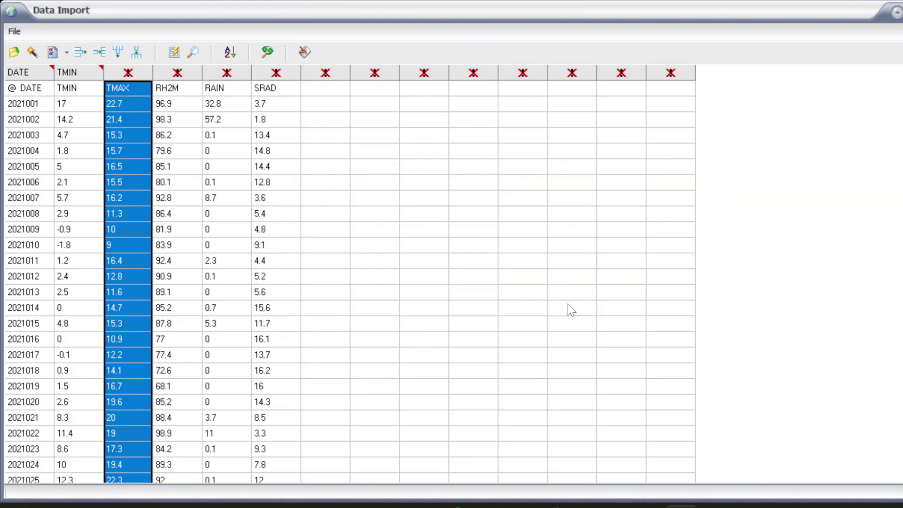
Define the RH2M column as the RHUM relative humidity variable with % units.
click(178, 72)
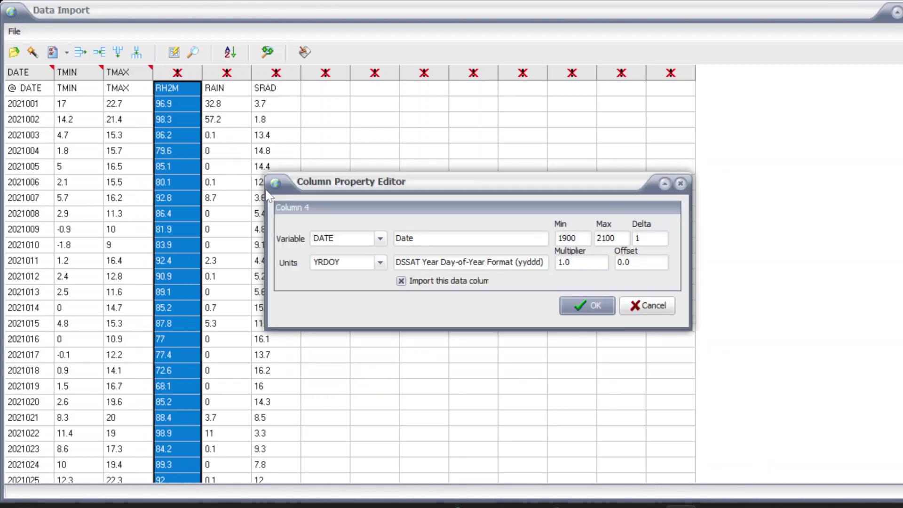
click(379, 238)
drag(380, 293, 379, 343)
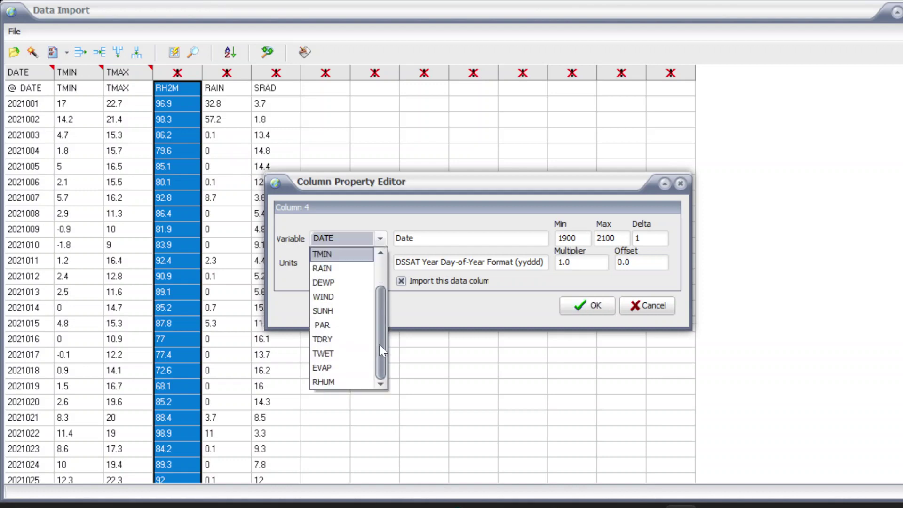
click(330, 381)
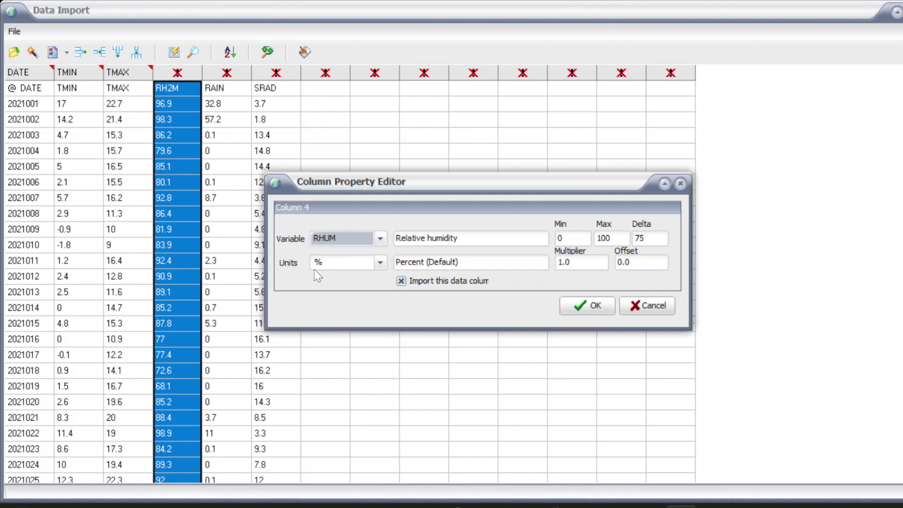
click(589, 306)
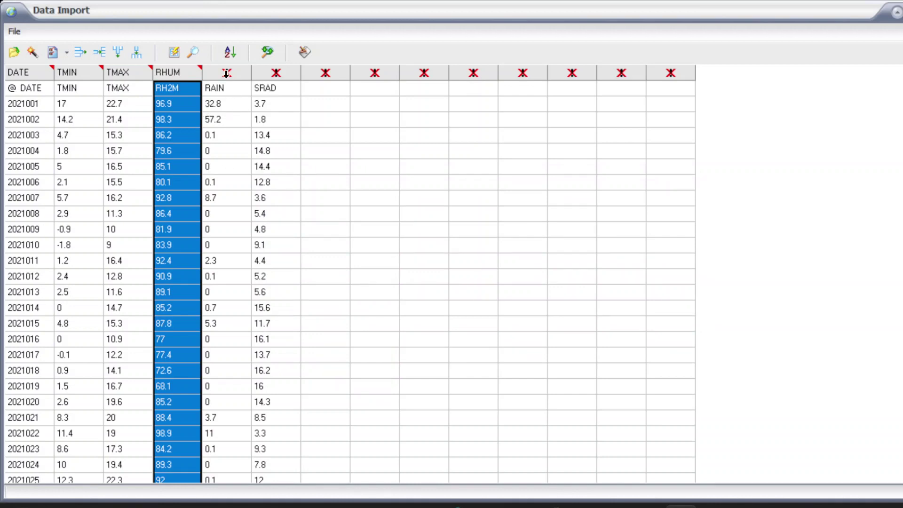
Define the RAIN column as the RAIN variable in mm, checking the precipitation unit in the POWER_Point_Daily text file.
click(226, 73)
click(381, 238)
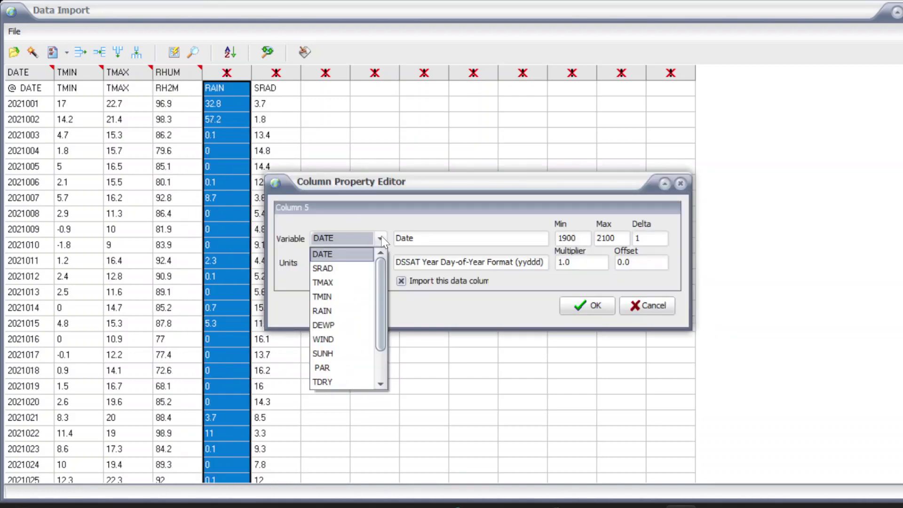
click(329, 311)
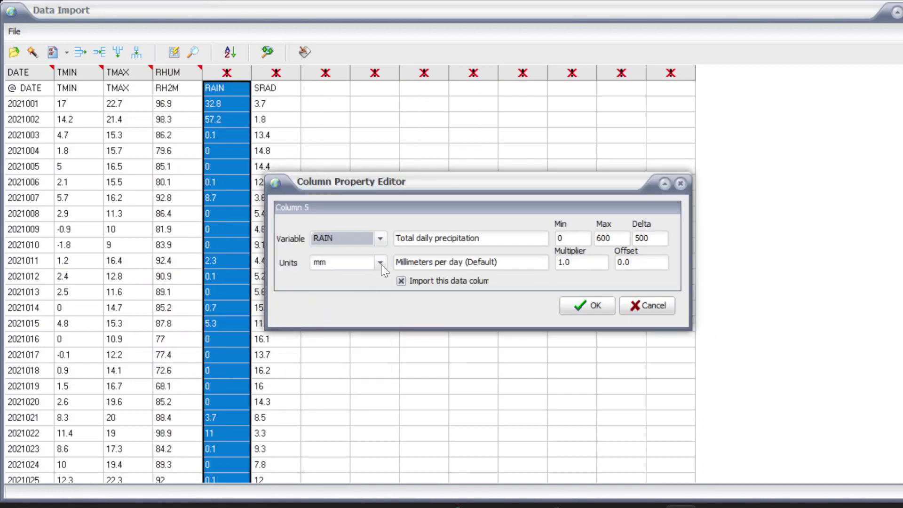
click(582, 507)
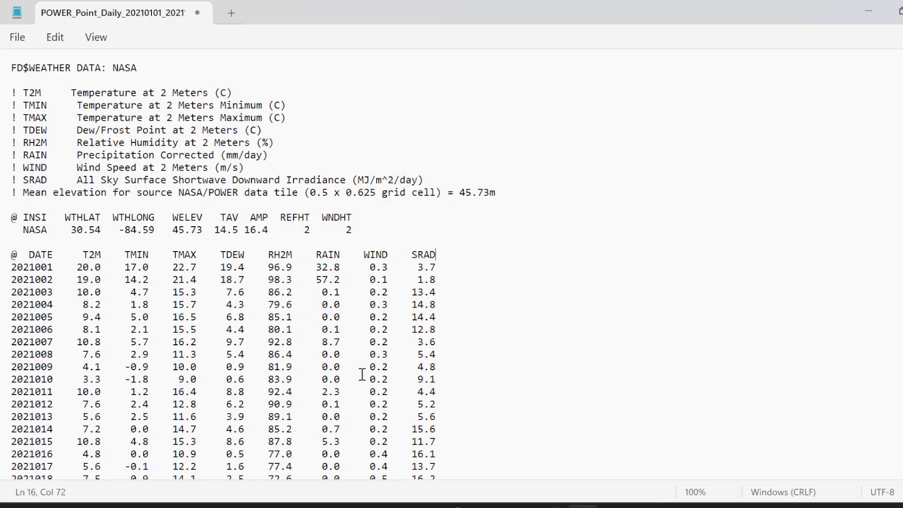
drag(222, 156, 241, 160)
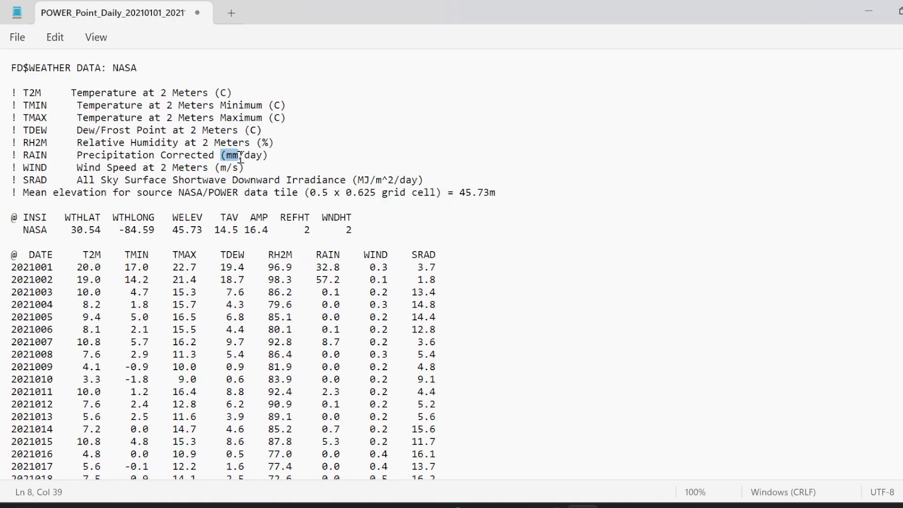
click(870, 10)
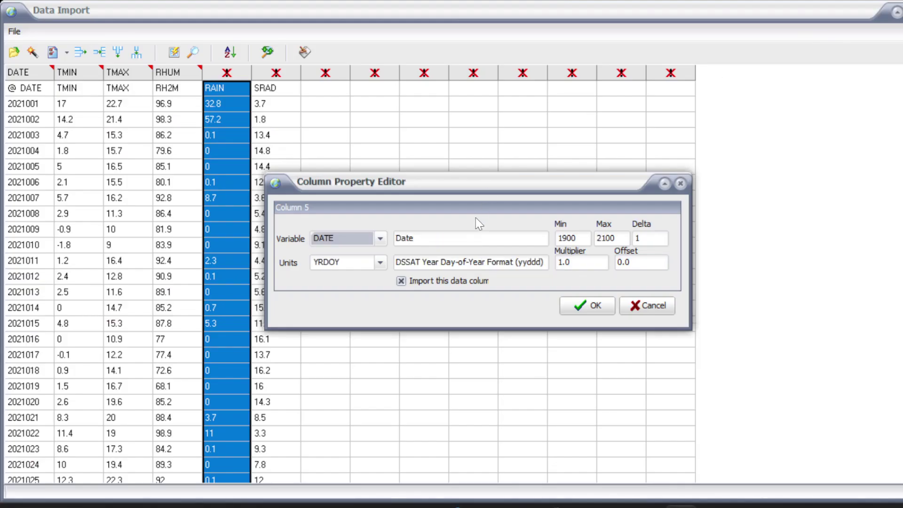
click(381, 238)
click(334, 316)
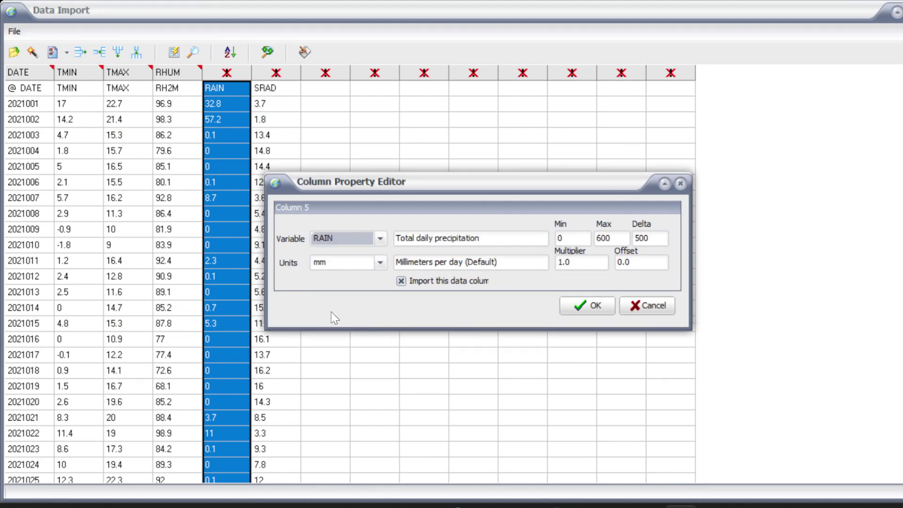
click(593, 310)
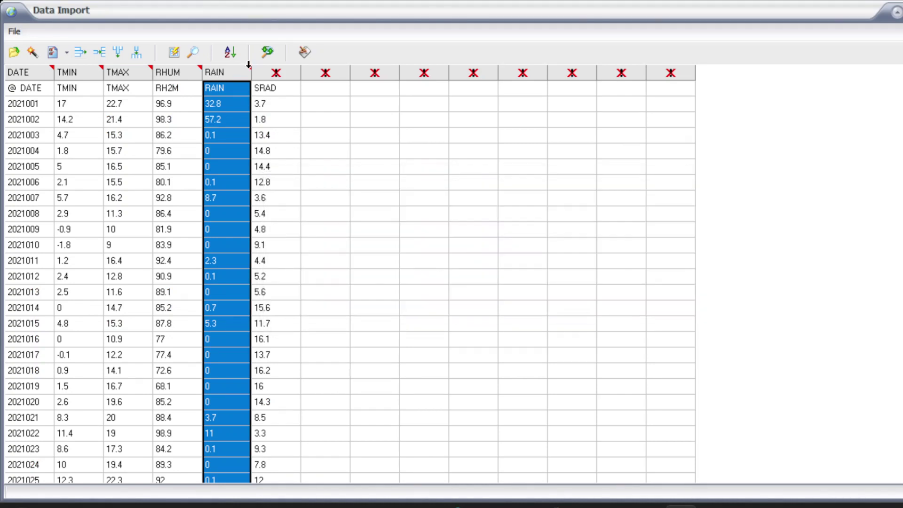
Try to define the SRAD column as the SRAD variable in MJ/m²/d, checking its unit in the POWER_Point_Daily text file.
click(277, 73)
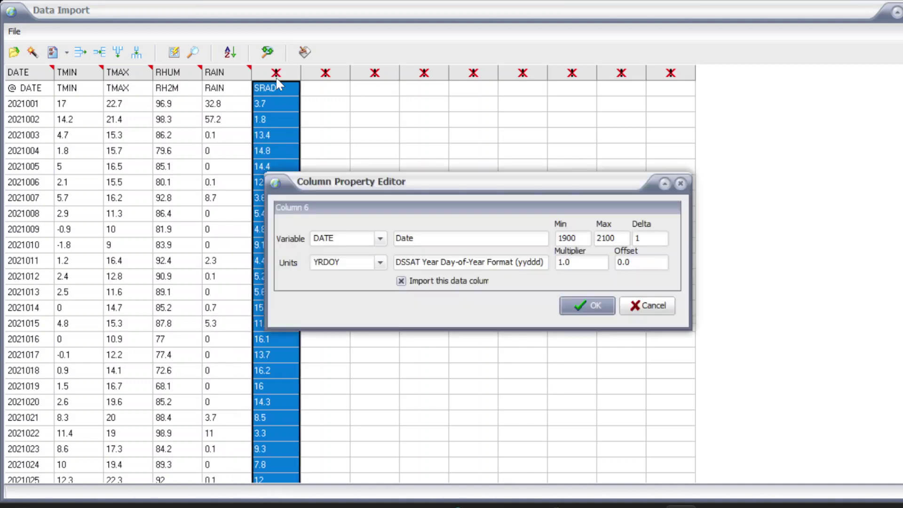
click(380, 238)
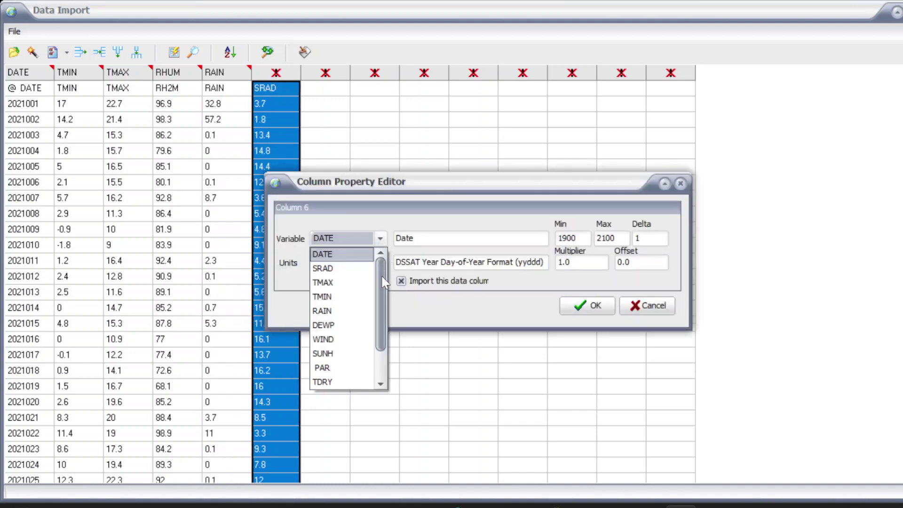
click(346, 267)
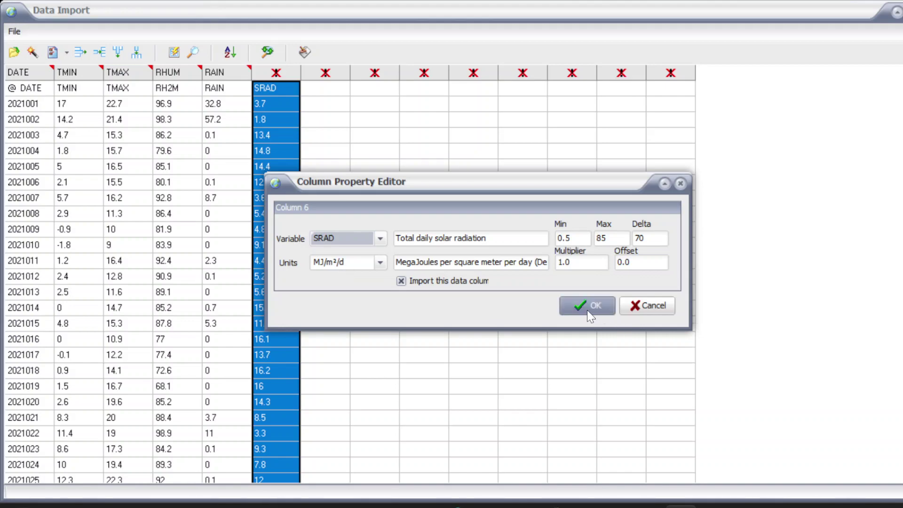
click(584, 507)
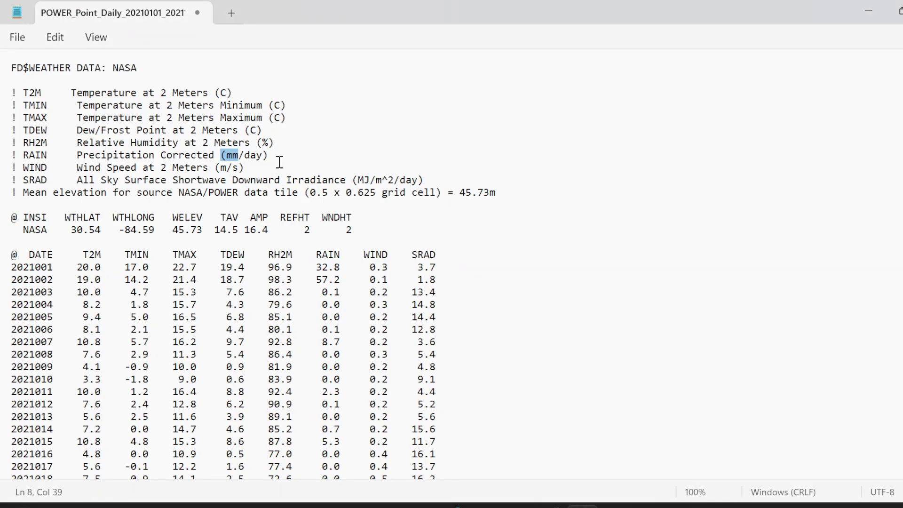
drag(353, 180, 429, 180)
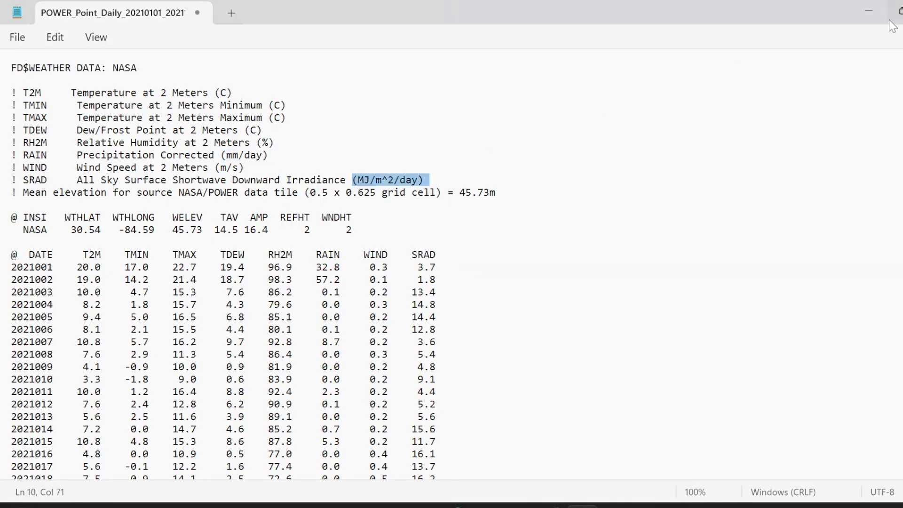
click(874, 14)
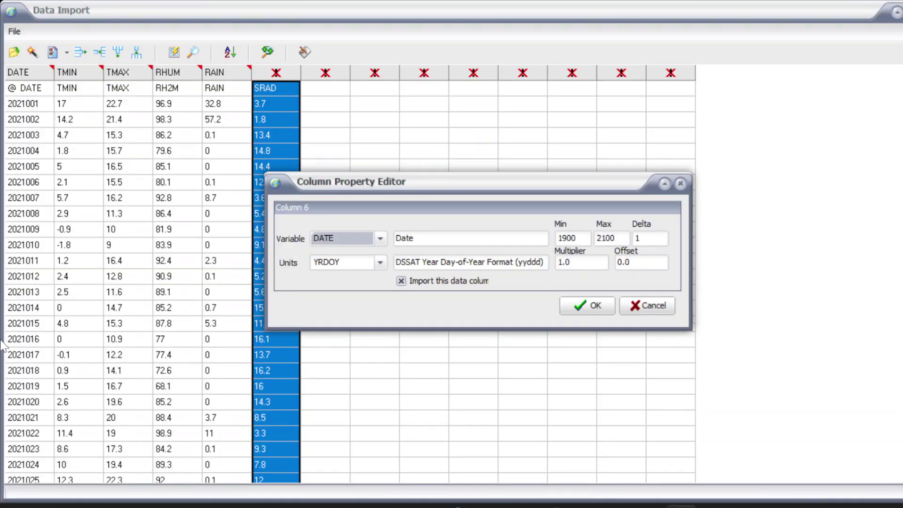
click(587, 306)
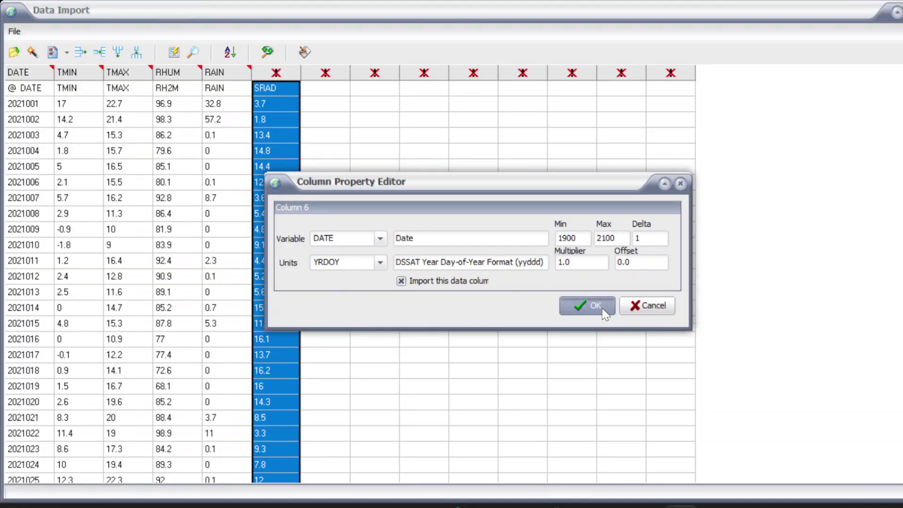
Delete the @ DATE header row from the imported data.
click(21, 90)
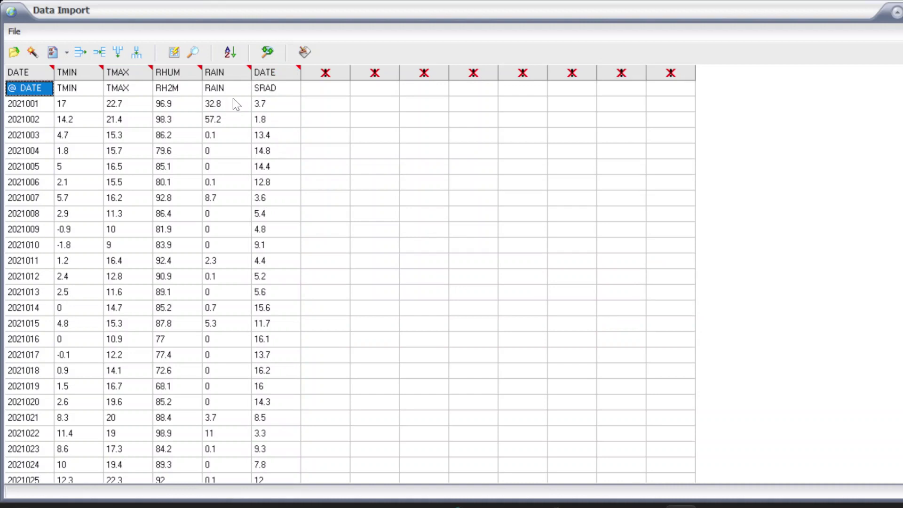
click(81, 54)
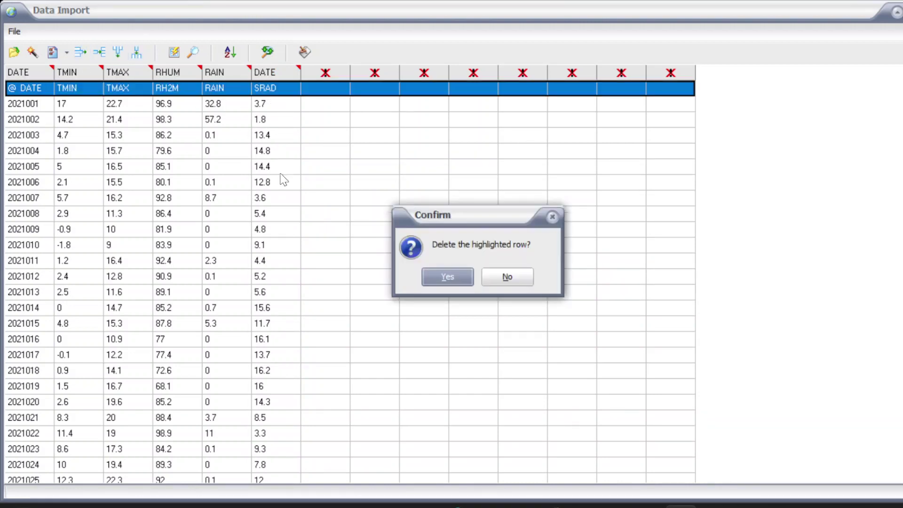
click(470, 282)
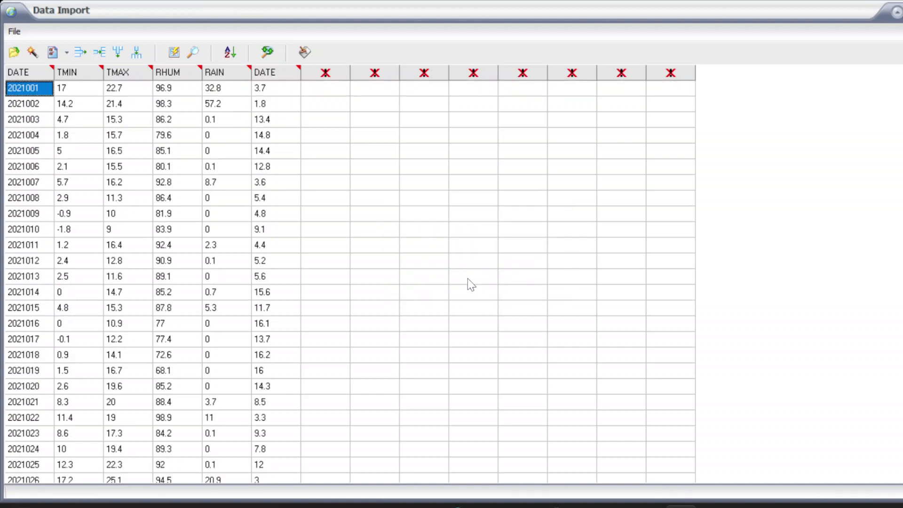
Try to import the prepared weather data into WeatherMan.
click(14, 32)
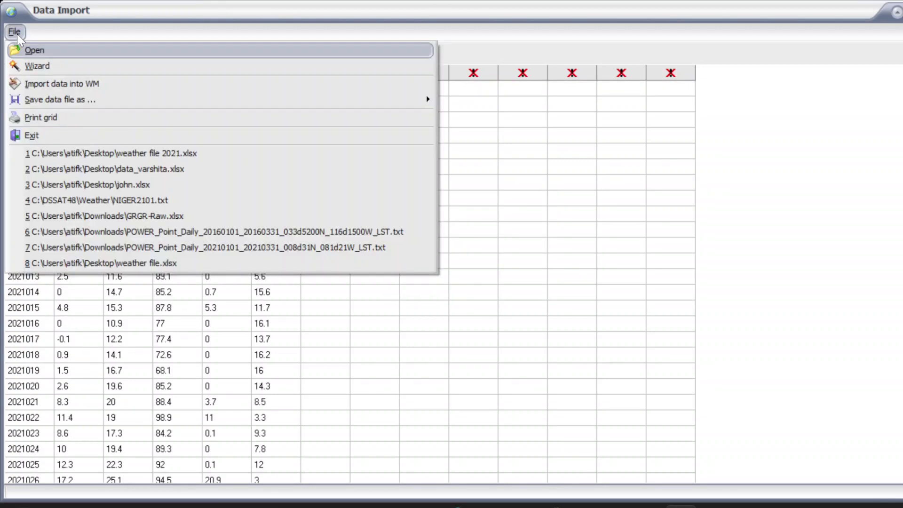
click(35, 85)
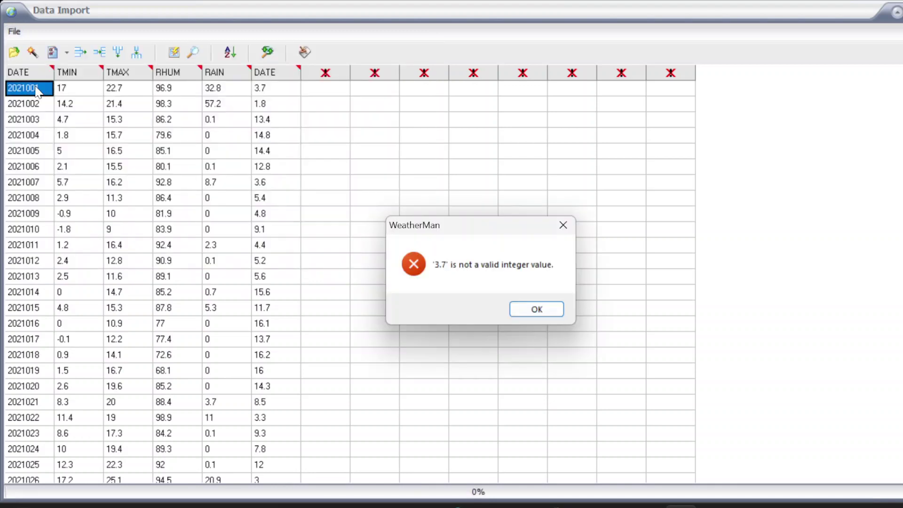
click(544, 312)
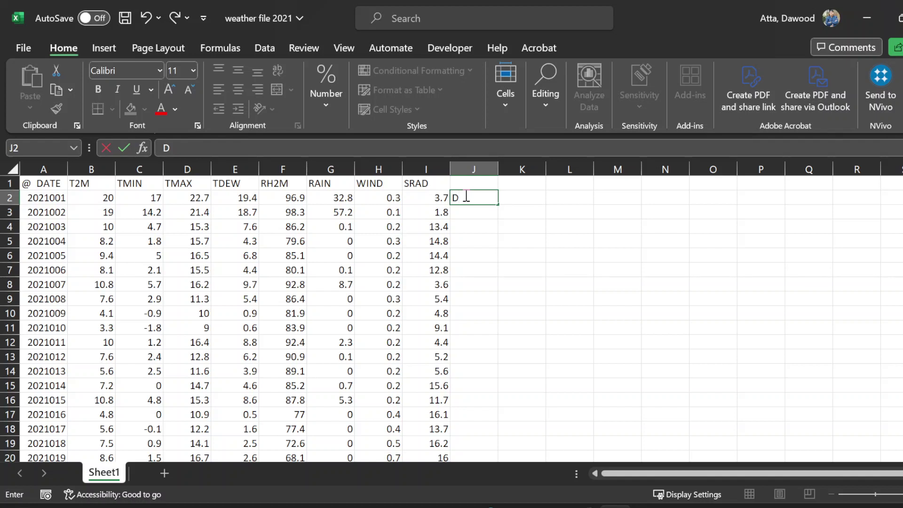
key(BackSpace)
text(001)
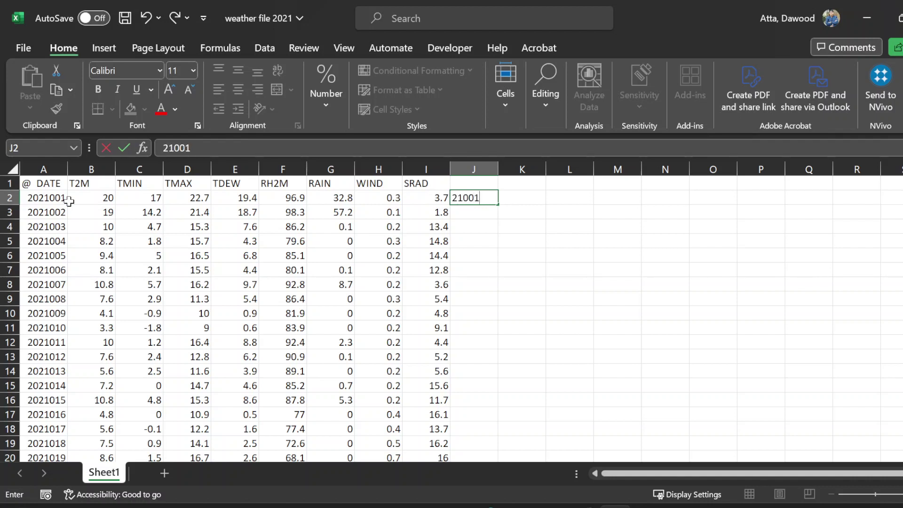
key(BackSpace)
key(BackSpace)
key(BackSpace)
key(BackSpace)
key(BackSpace)
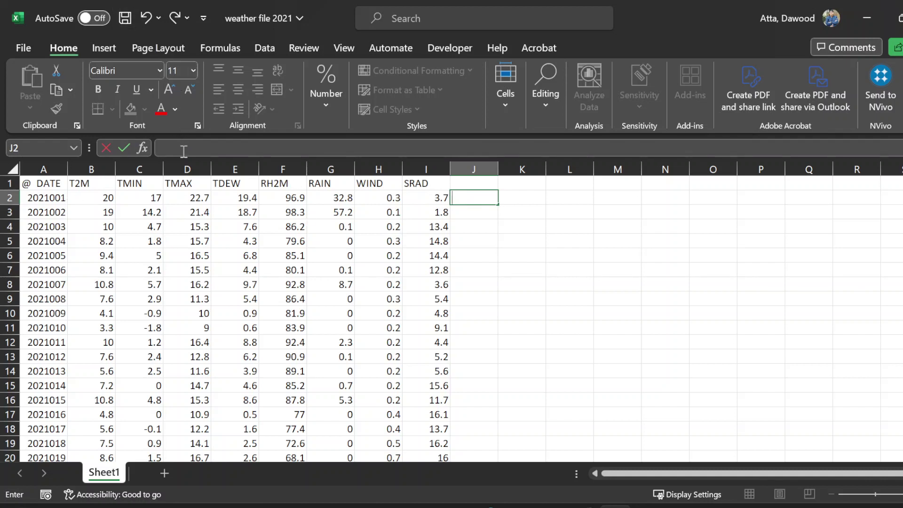
Enter =RIGHT(LEFT(A2,4),2)&RIGHT(A2,3) in cell J2 and fill the formula down alongside all the weather records.
click(255, 151)
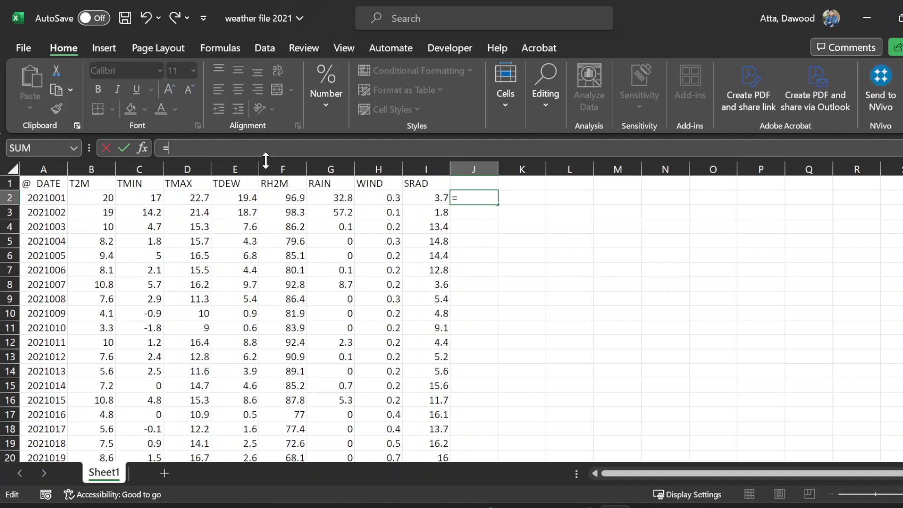
text(=RIGHT)
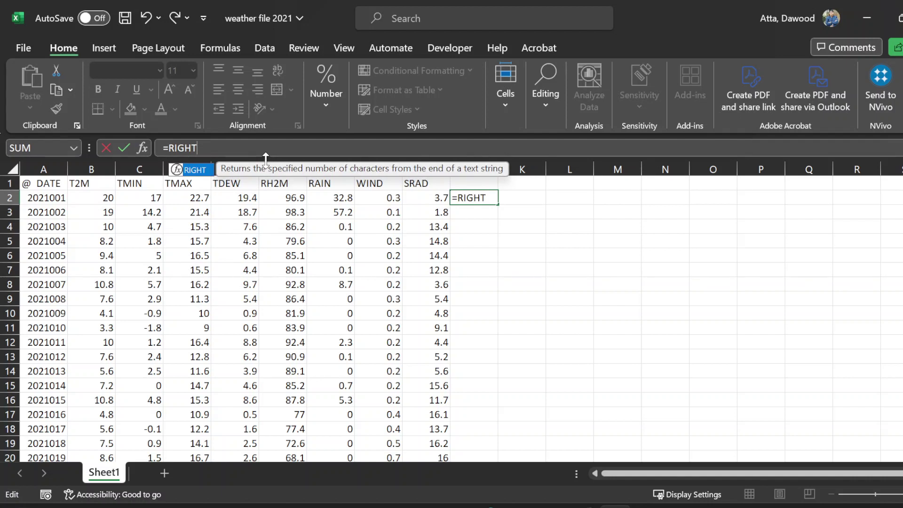
text((LEFT)
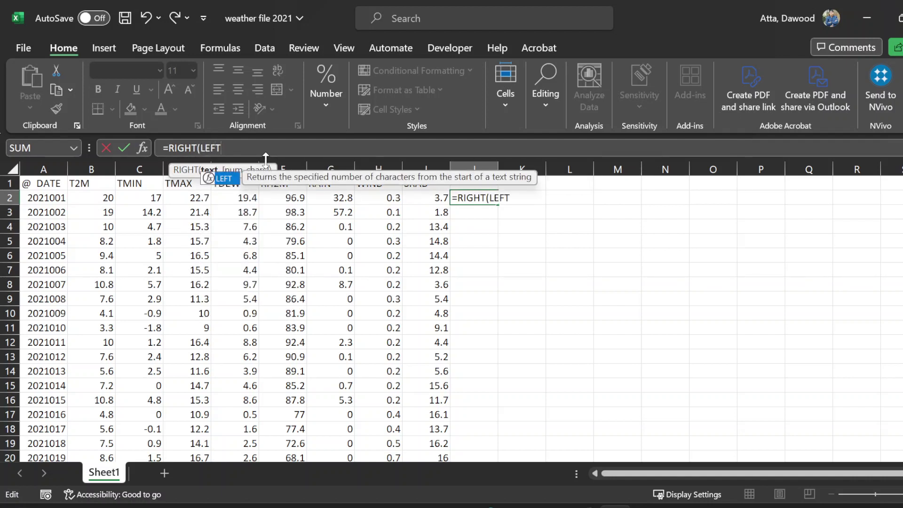
text(()
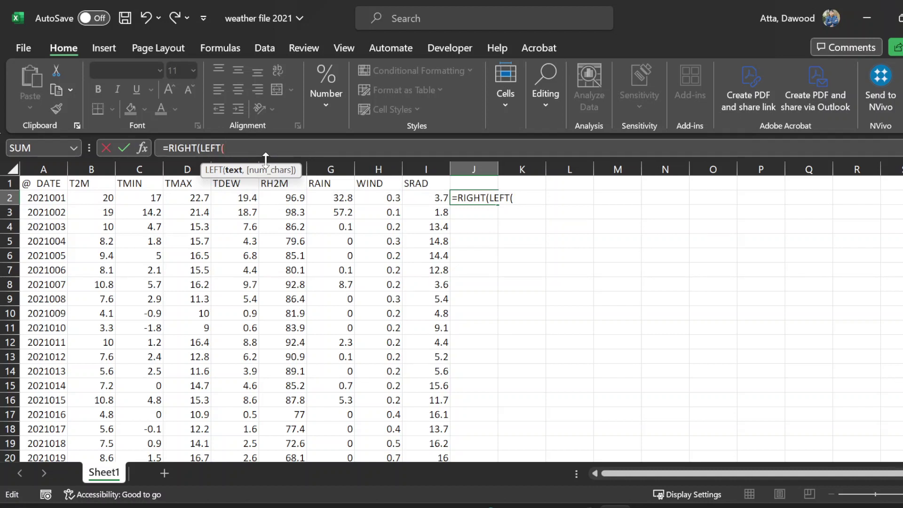
text(A)
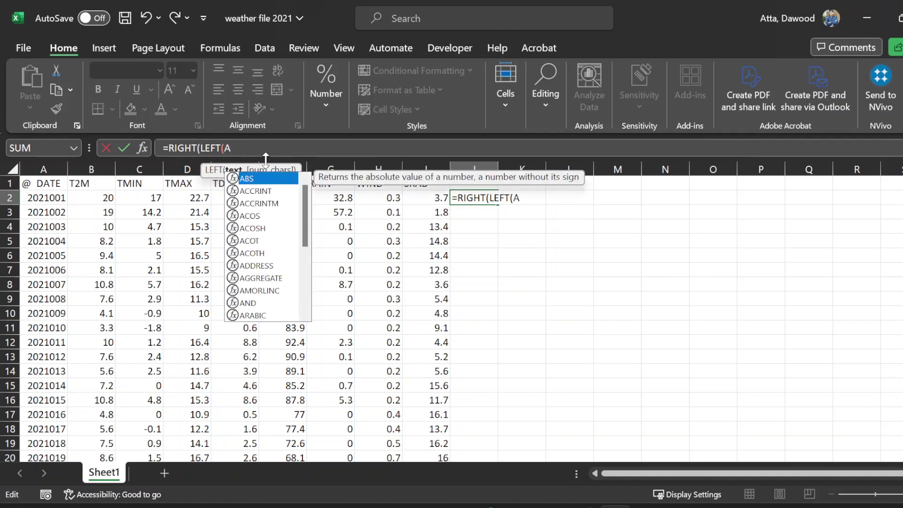
text(2)
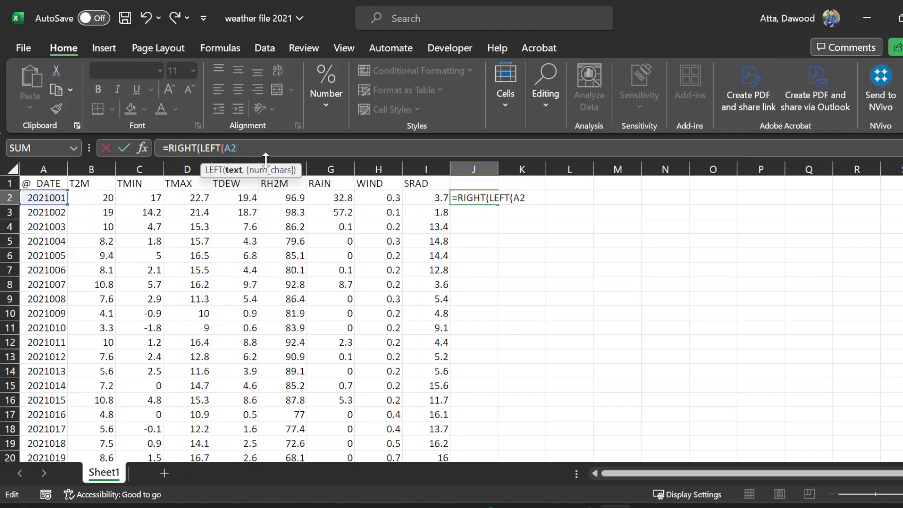
text(,4)
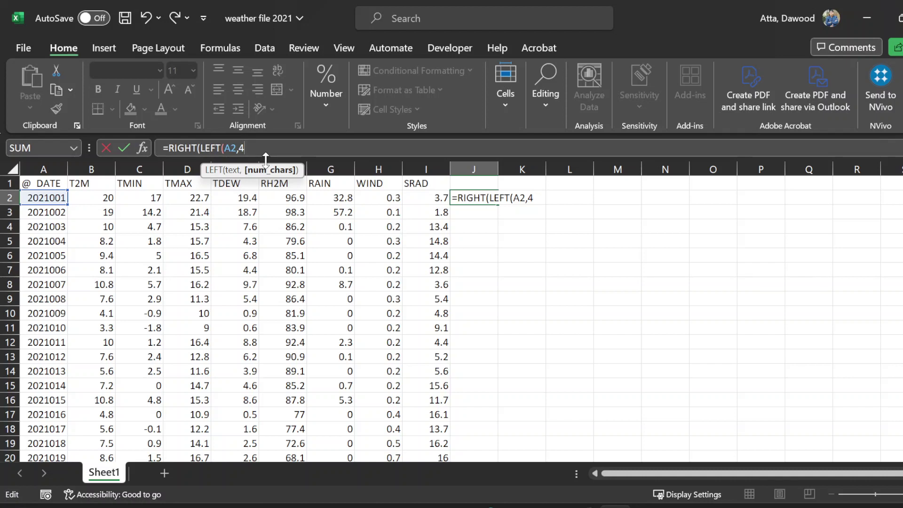
text())
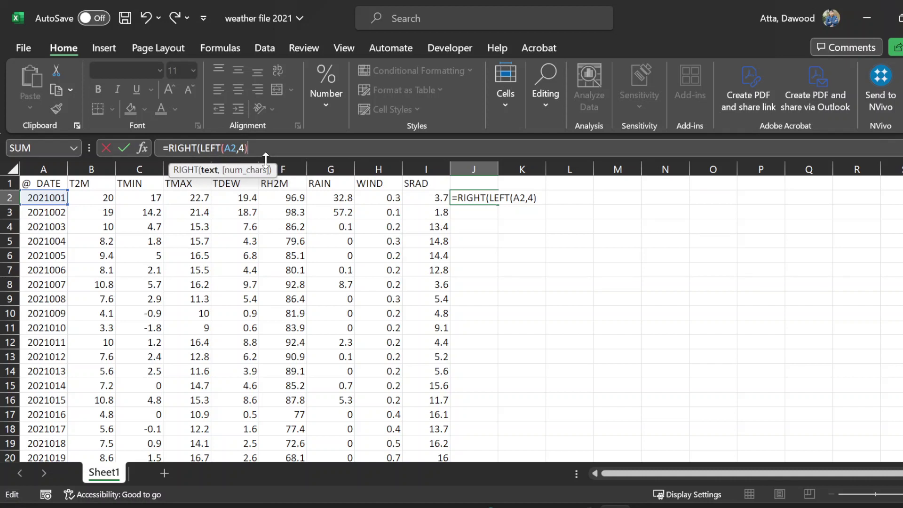
text(,)
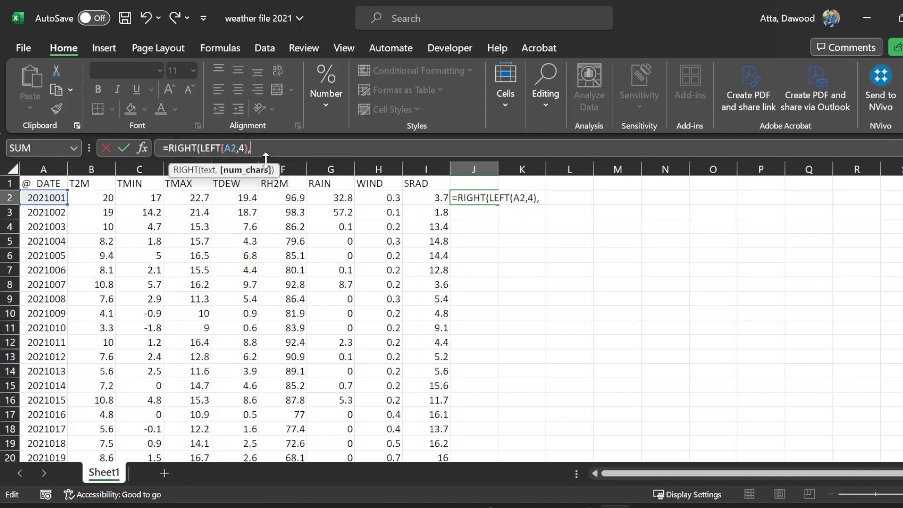
text(2))
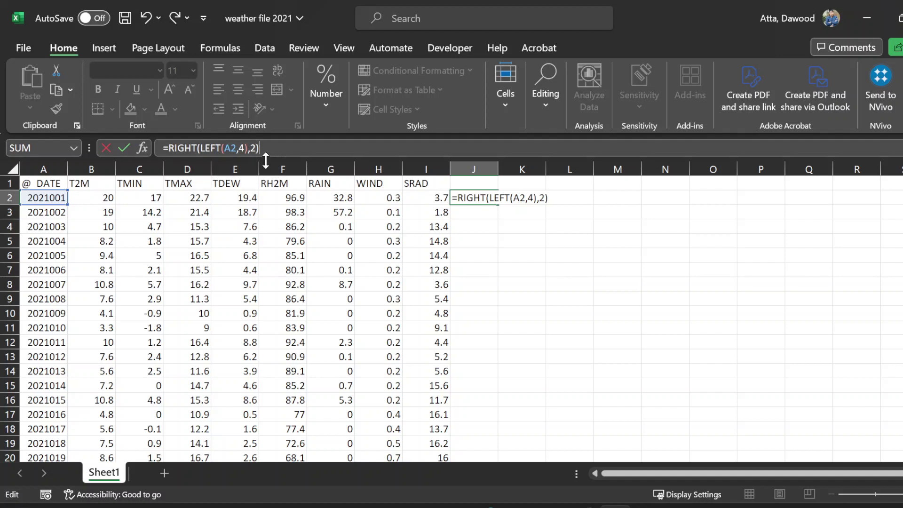
text(&RIGHT)
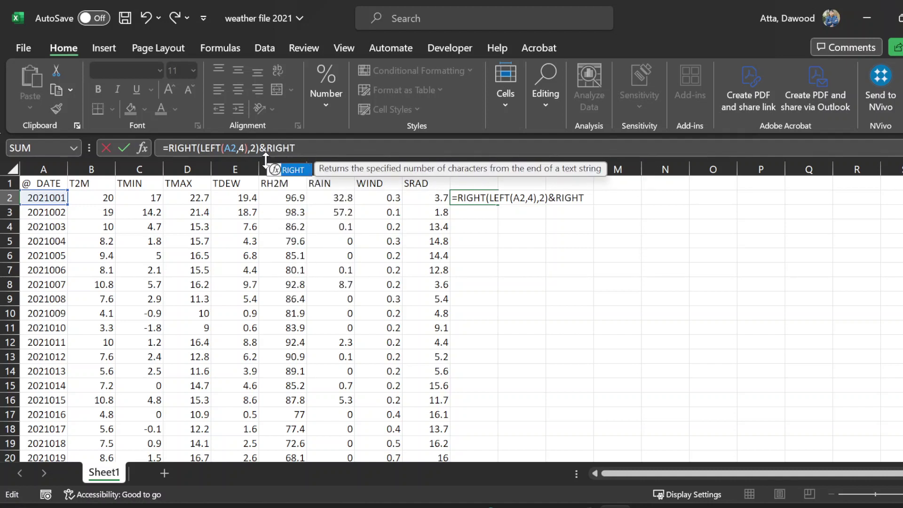
text(()
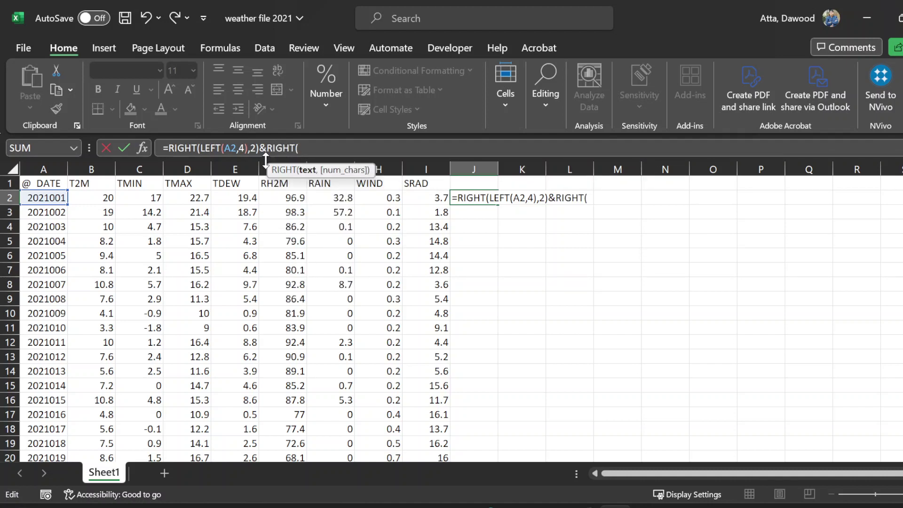
text(A2,)
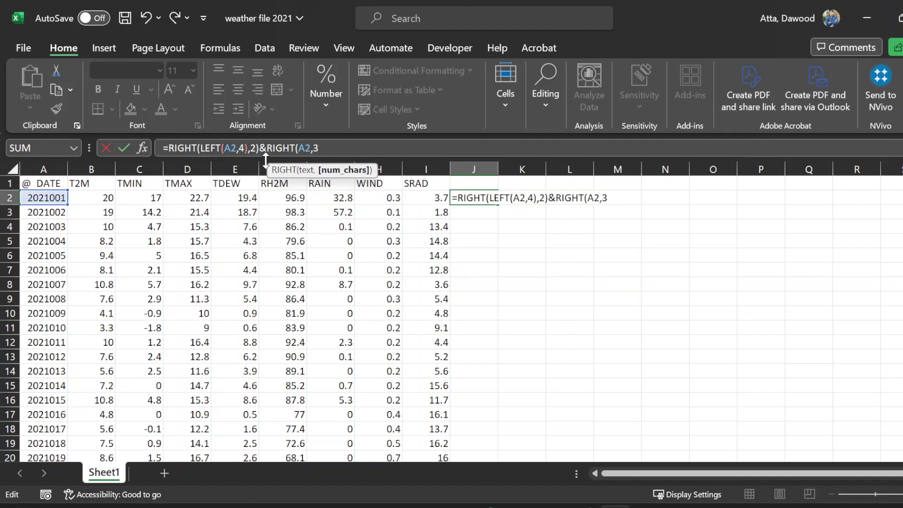
text(3))
key(Return)
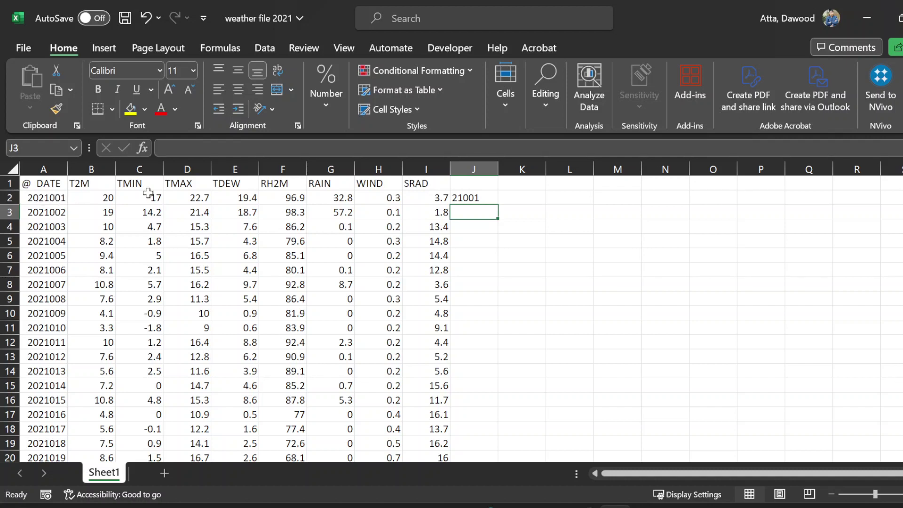
click(478, 200)
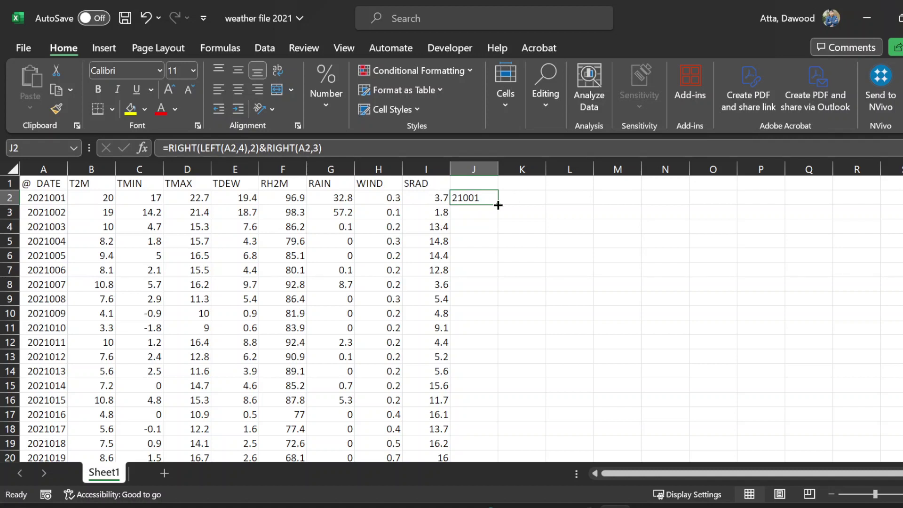
double_click(499, 203)
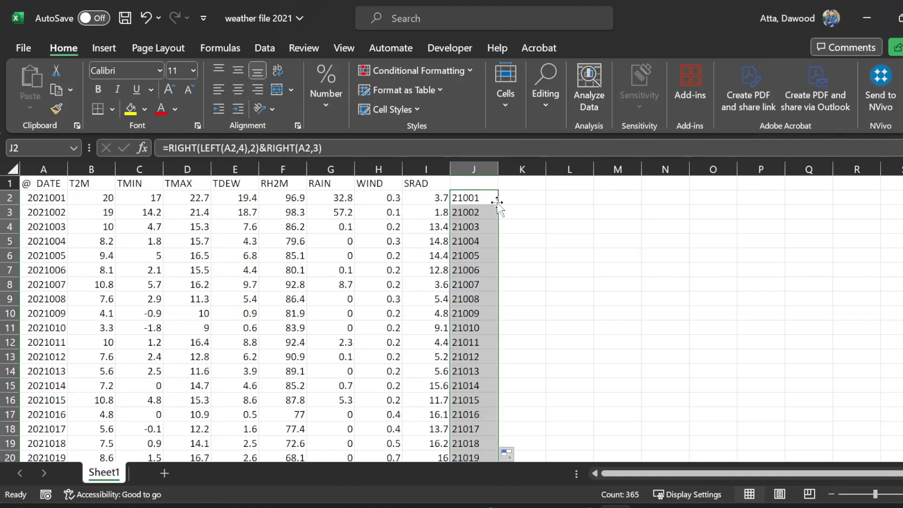
Copy the reformatted dates in column J over the original dates in column A, pasted as values only.
click(486, 163)
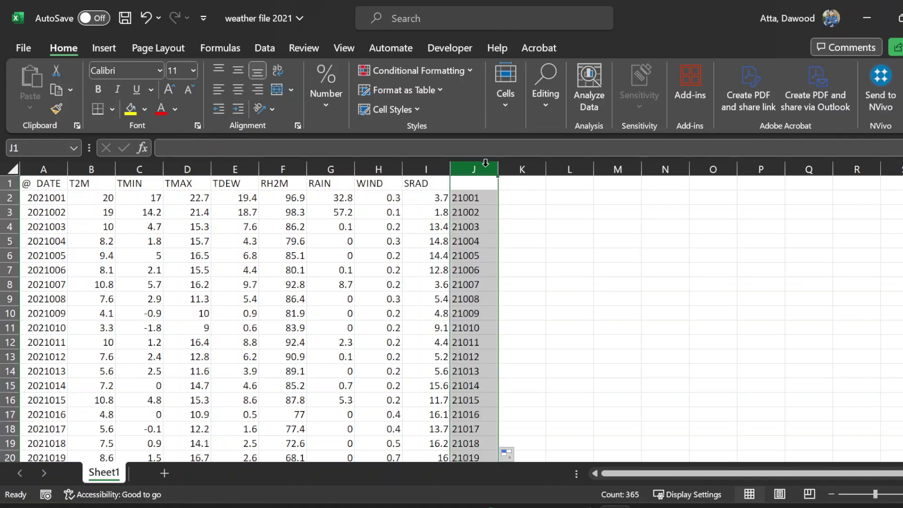
key(ctrl+c)
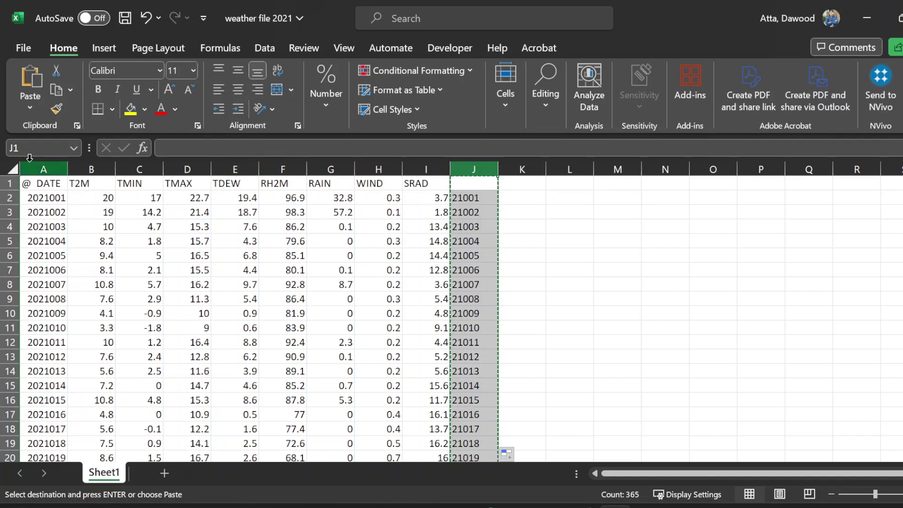
click(29, 162)
key(ctrl+v)
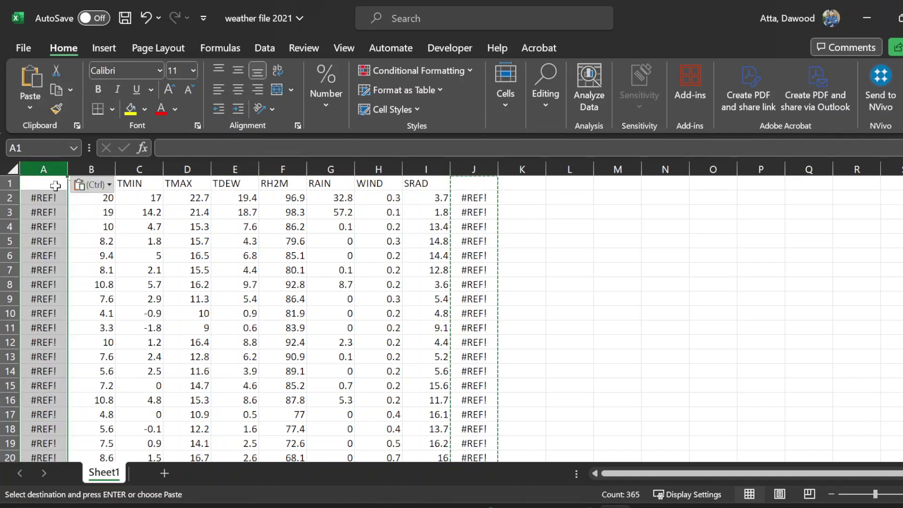
click(97, 185)
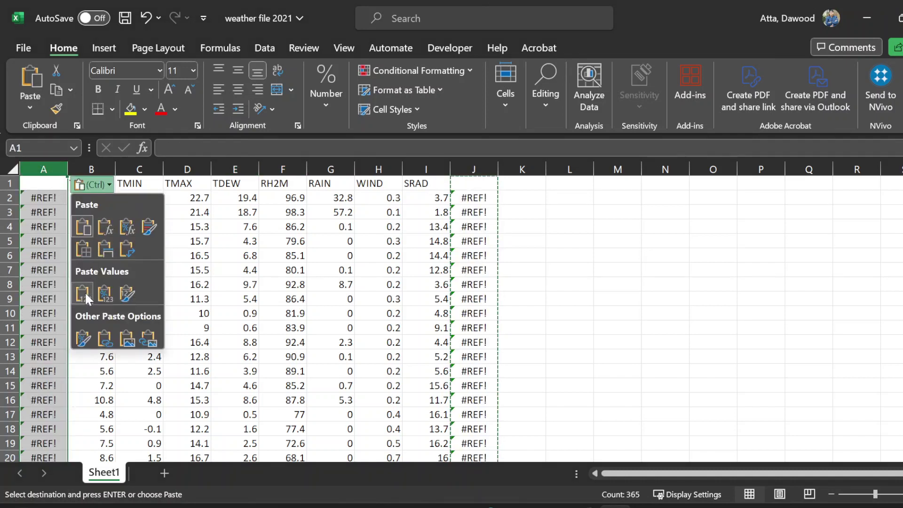
click(85, 296)
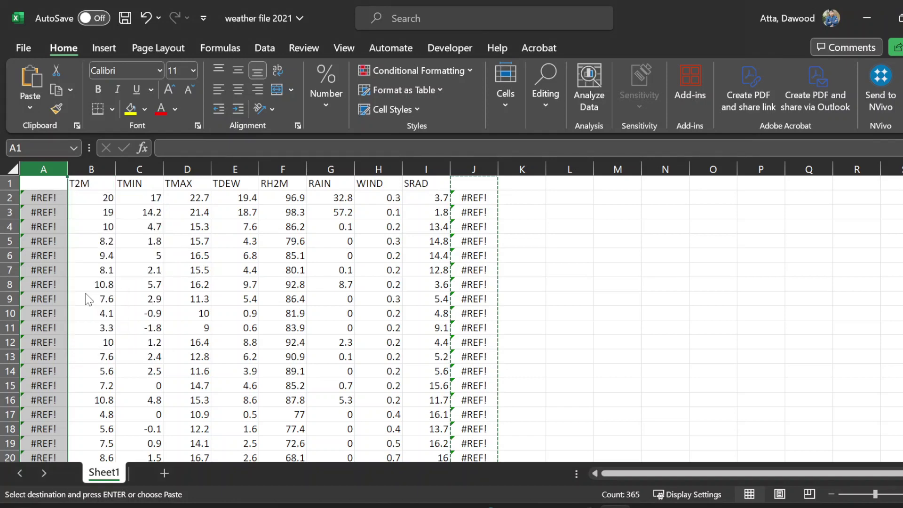
Save the weather file 2021 workbook with the reformatted dates.
click(466, 165)
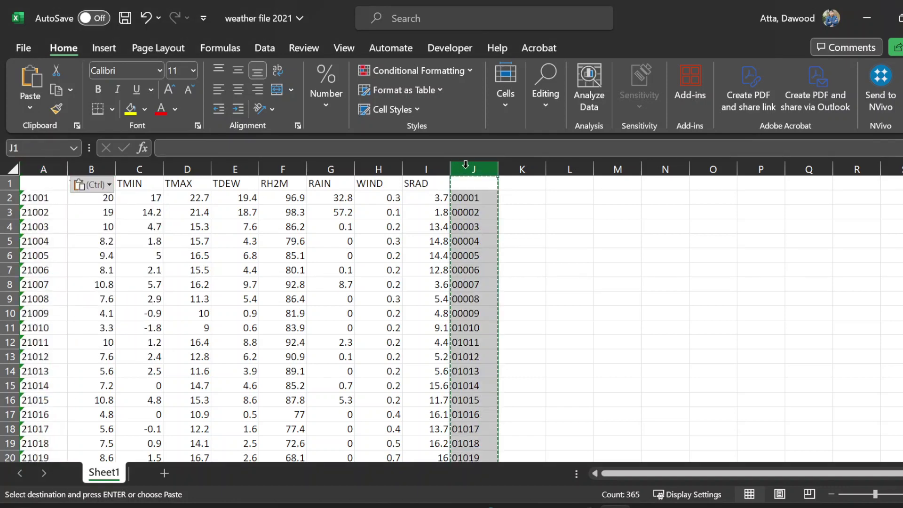
click(544, 211)
key(ctrl+s)
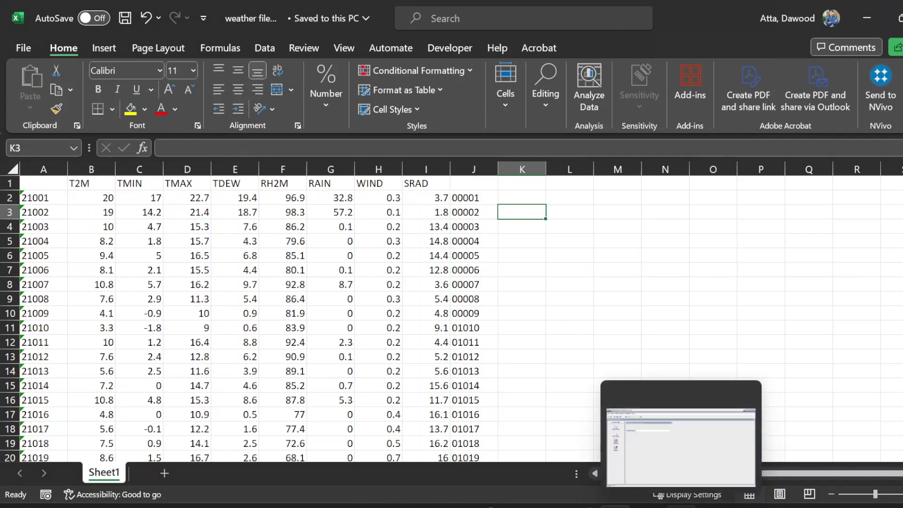
Switch to WeatherMan and start a new station by inputting or importing raw weather data and saving it as a new station.
click(682, 506)
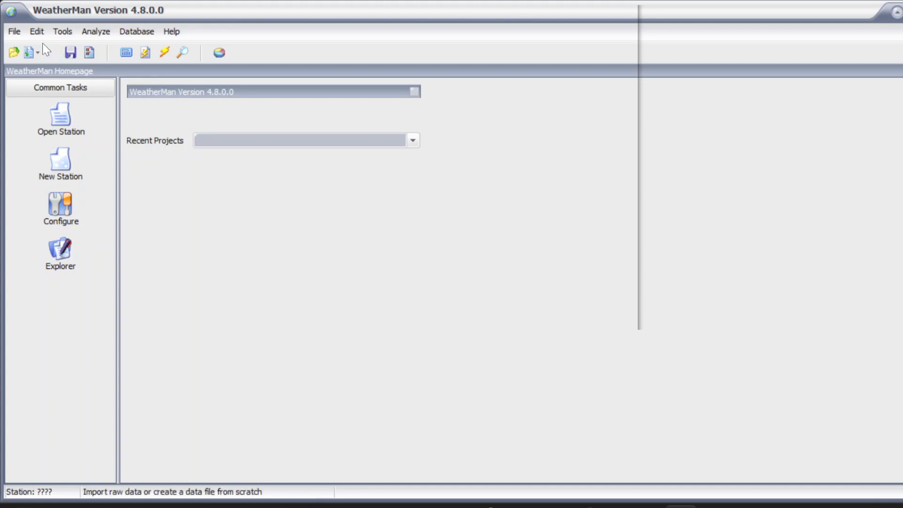
click(15, 31)
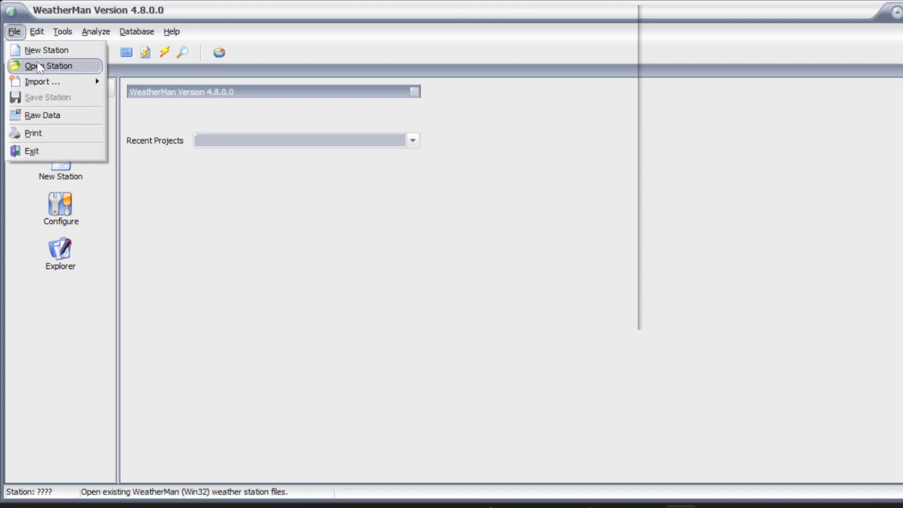
click(42, 50)
click(193, 138)
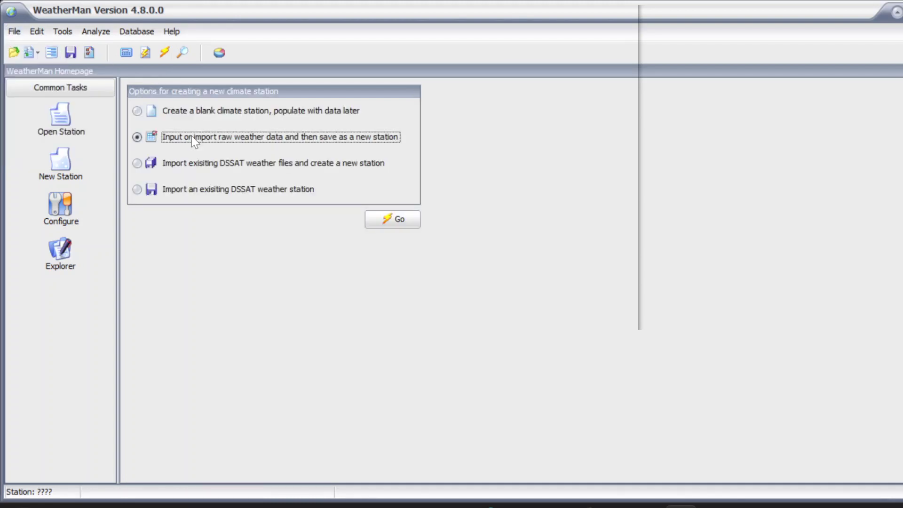
click(386, 219)
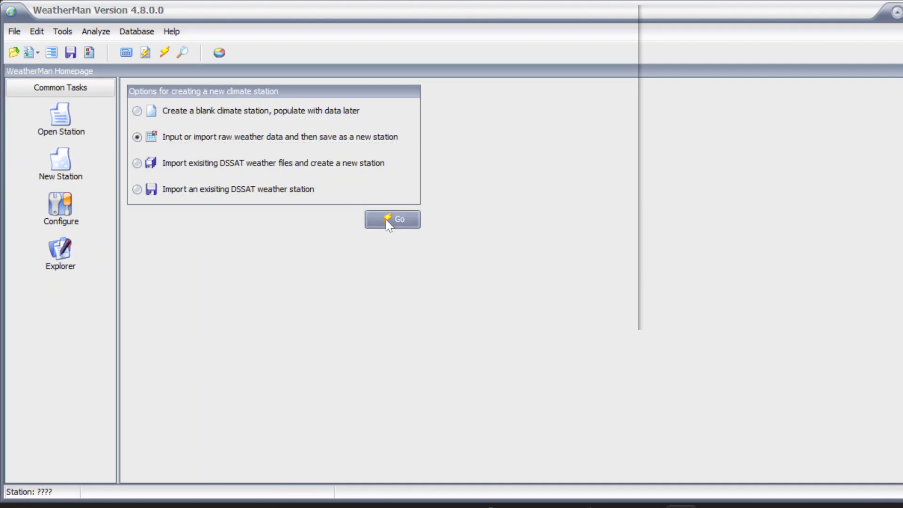
Open the weather file 2021 workbook from the Desktop in the Data Import window.
click(320, 100)
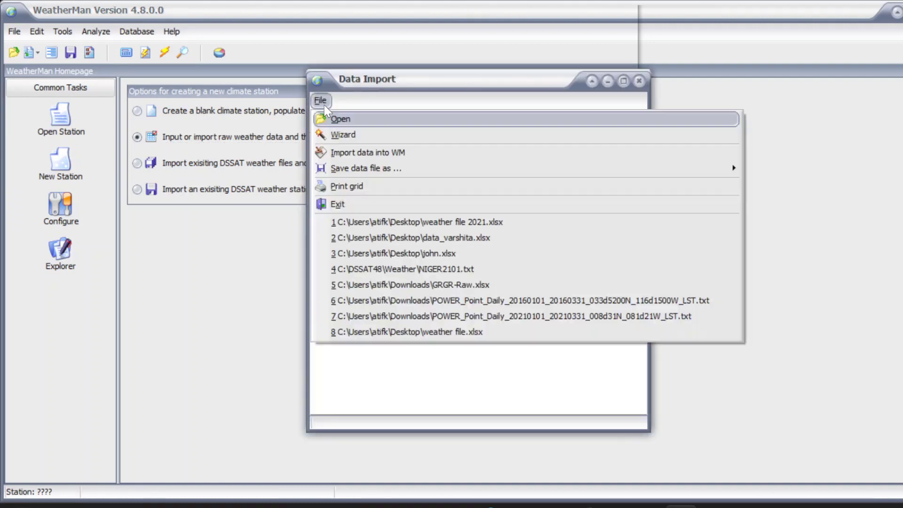
click(342, 135)
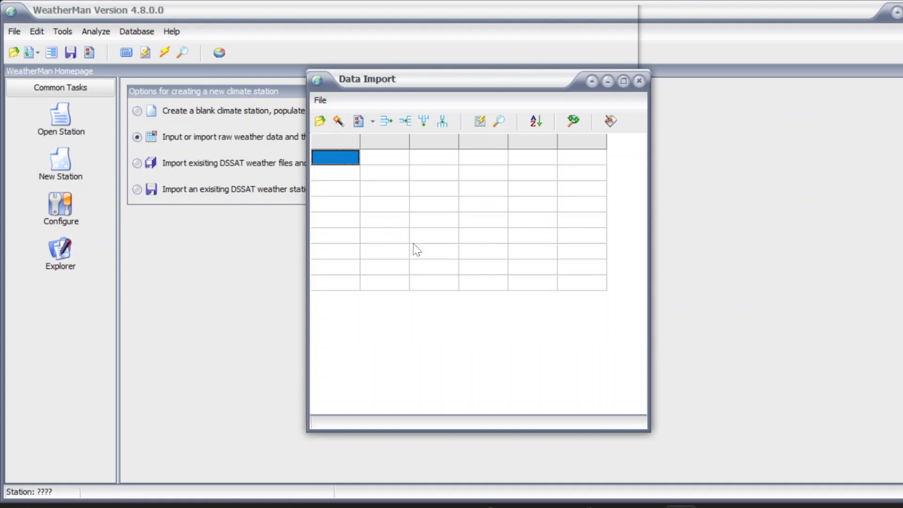
key(ctrl+o)
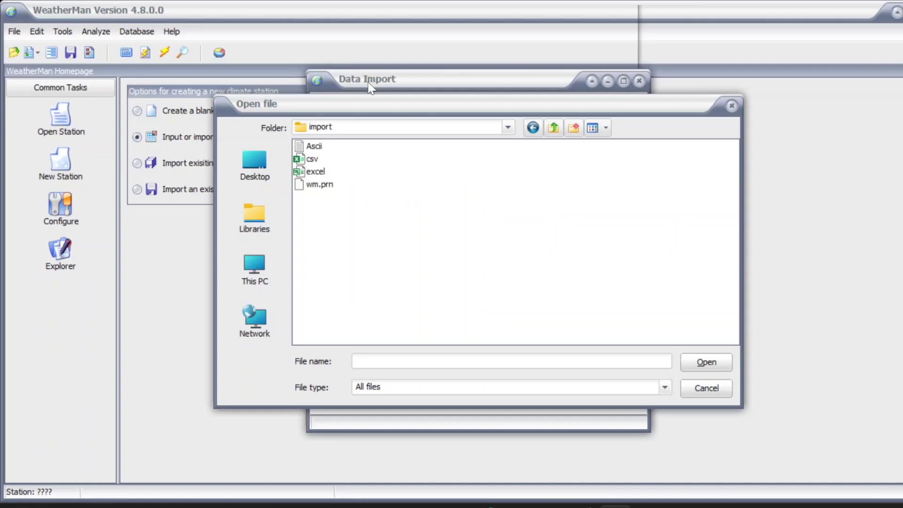
click(267, 172)
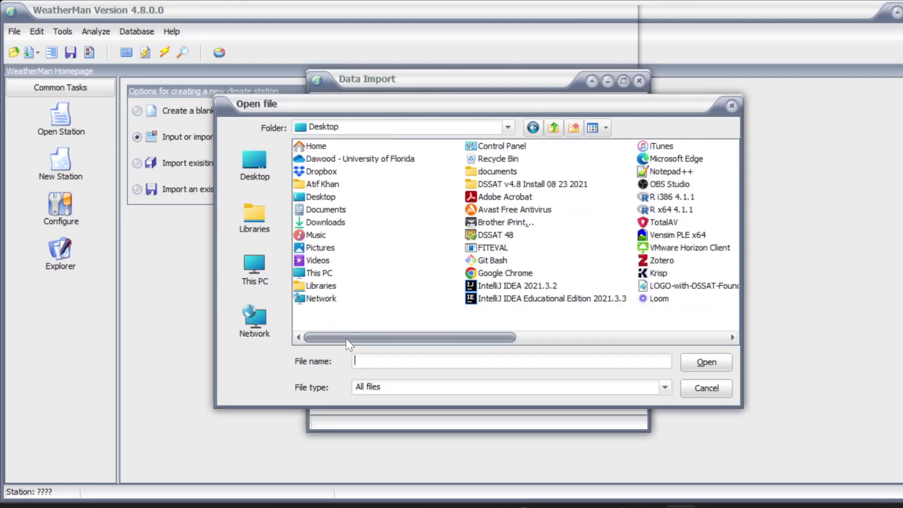
drag(346, 338, 671, 331)
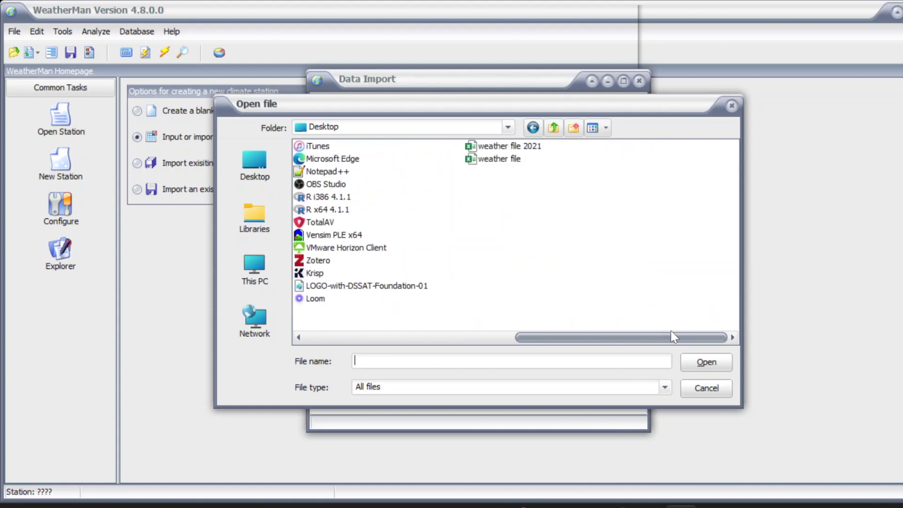
click(526, 150)
click(707, 363)
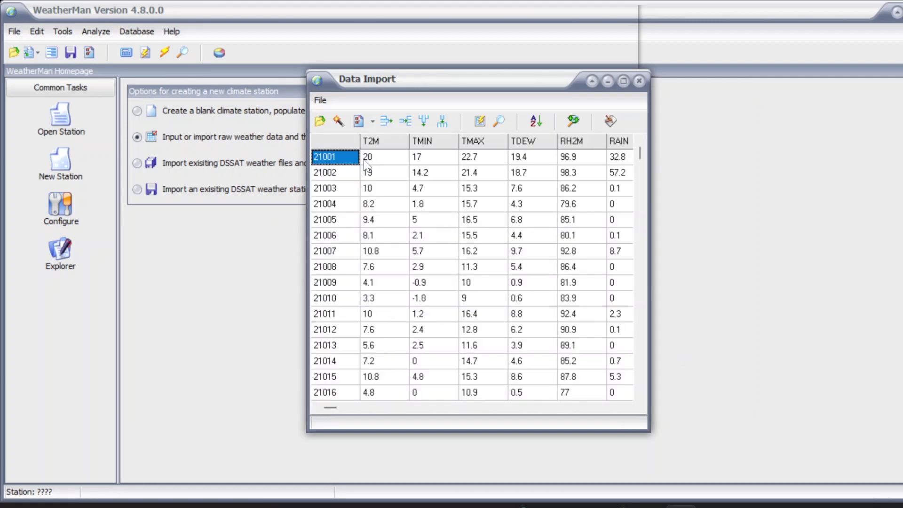
Define the first column as the DATE variable with YRDOY (yyddd) units.
click(337, 141)
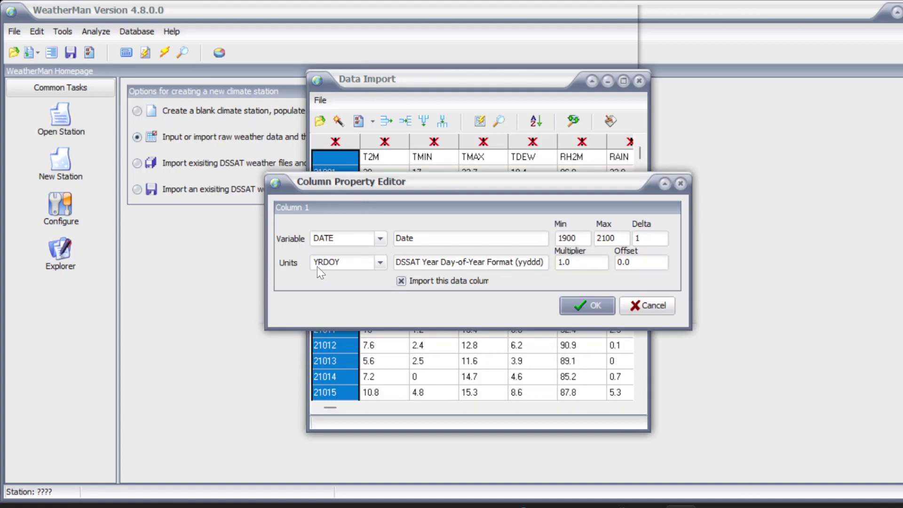
click(379, 265)
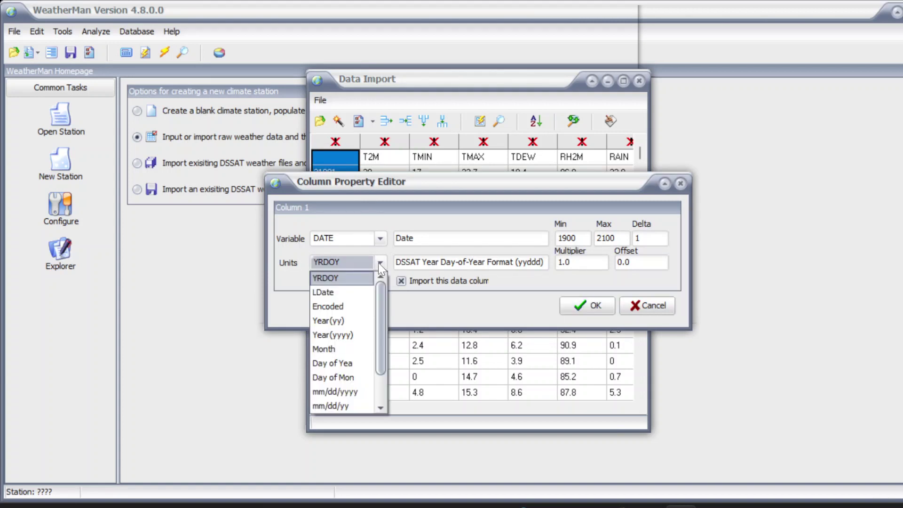
scroll(379, 320, down, 1)
scroll(380, 359, up, 1)
click(324, 279)
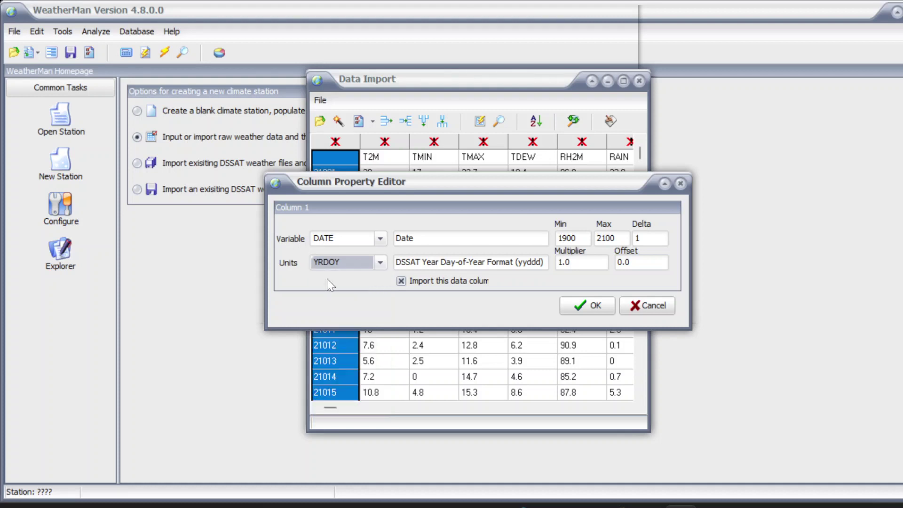
click(583, 306)
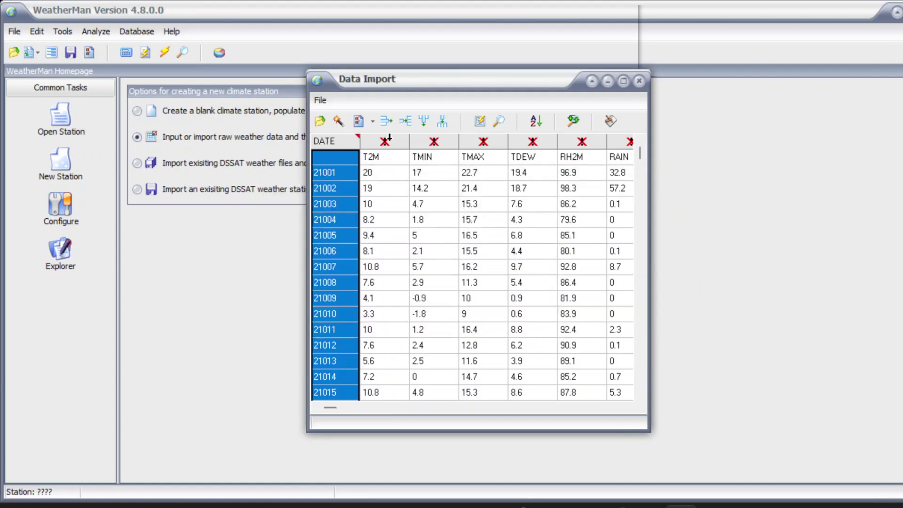
Delete the T2M column and assign the TMIN variable in °C to the minimum temperature column.
click(389, 137)
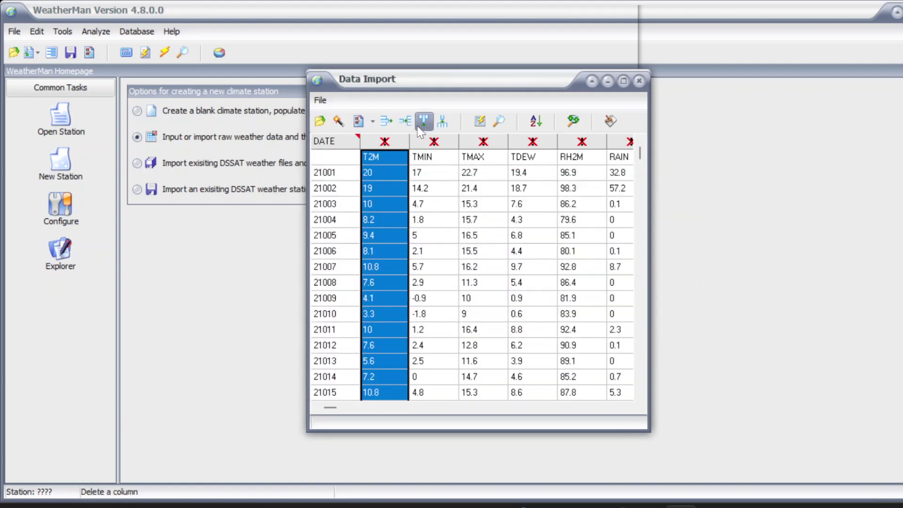
click(455, 277)
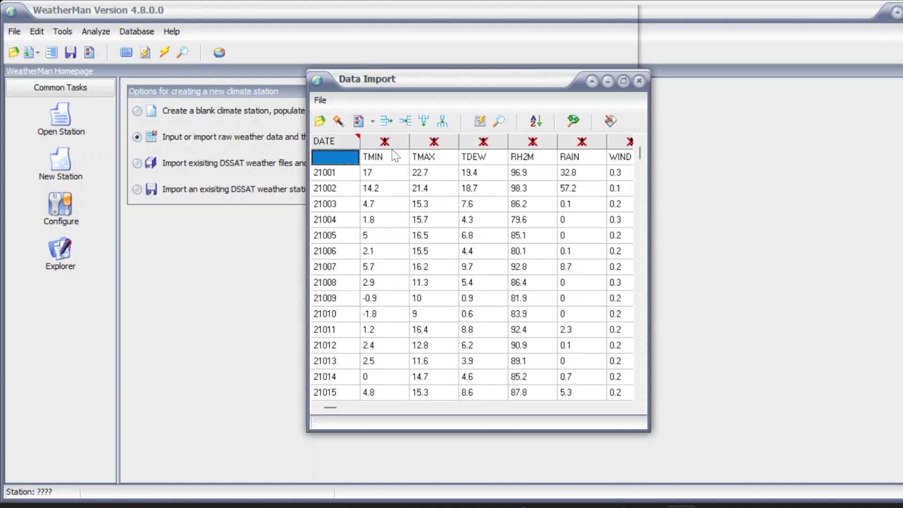
double_click(387, 139)
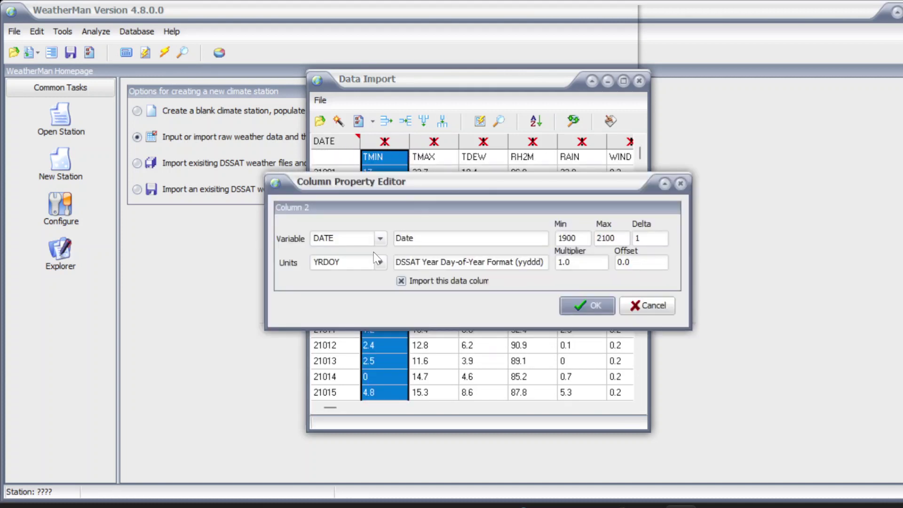
click(380, 238)
click(351, 295)
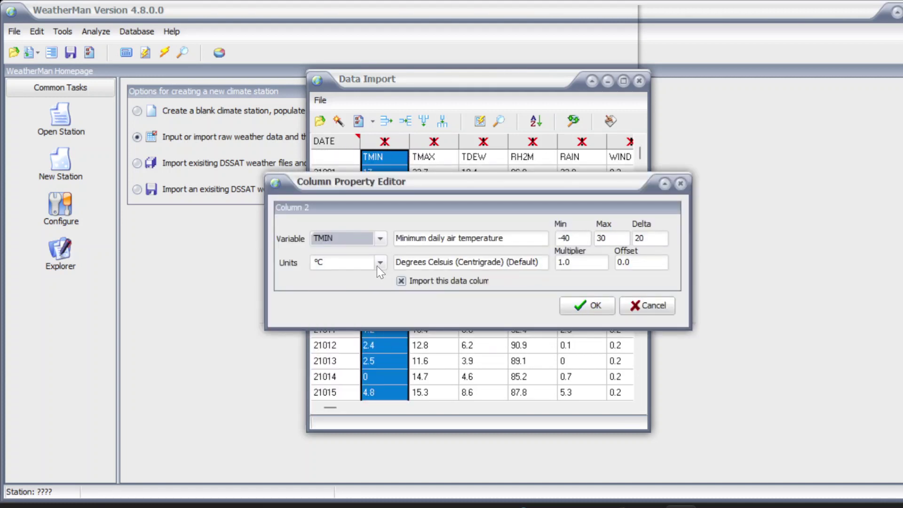
click(584, 306)
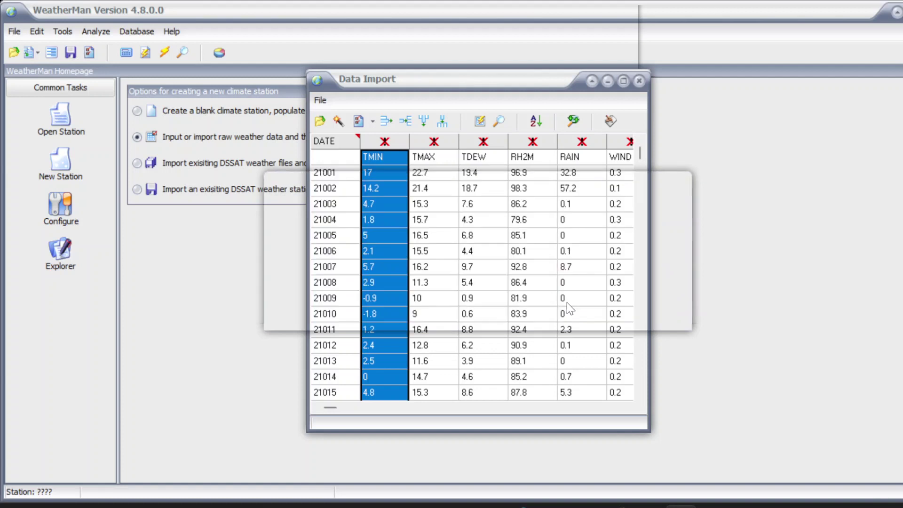
Assign the TMAX variable in °C to the maximum temperature column.
double_click(434, 140)
click(380, 238)
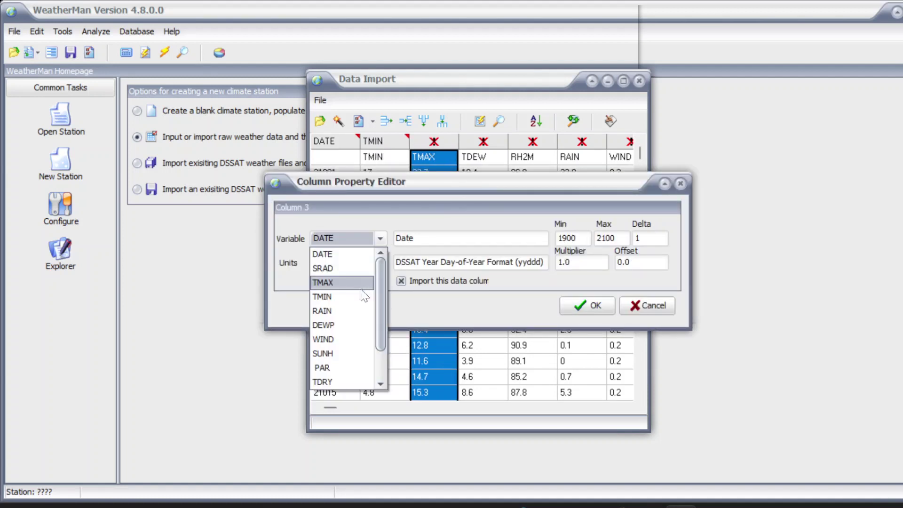
click(348, 283)
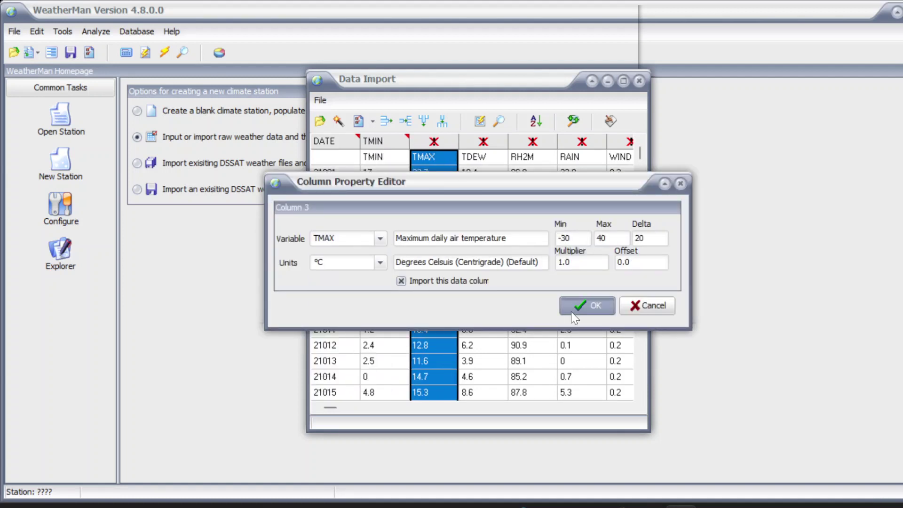
click(572, 312)
Delete the TDEW and RH2M columns from the import data.
click(484, 141)
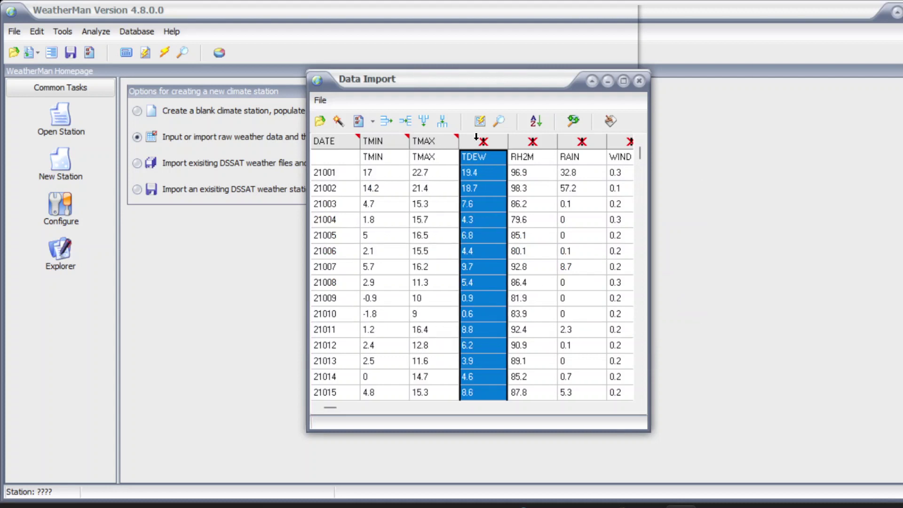
click(425, 124)
click(463, 271)
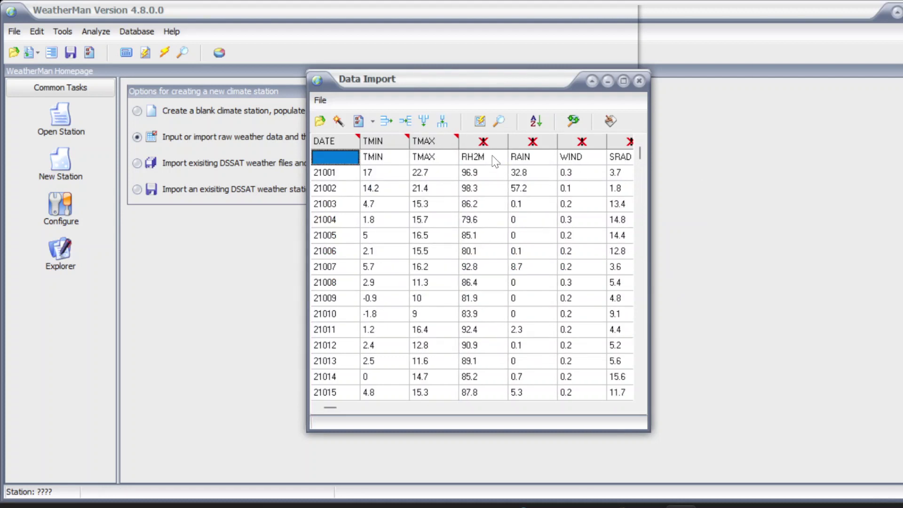
click(492, 155)
click(424, 123)
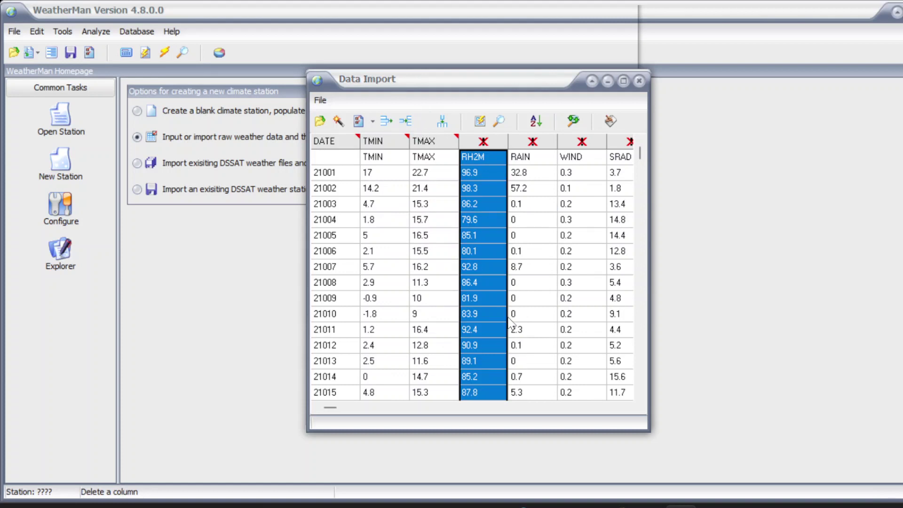
click(461, 272)
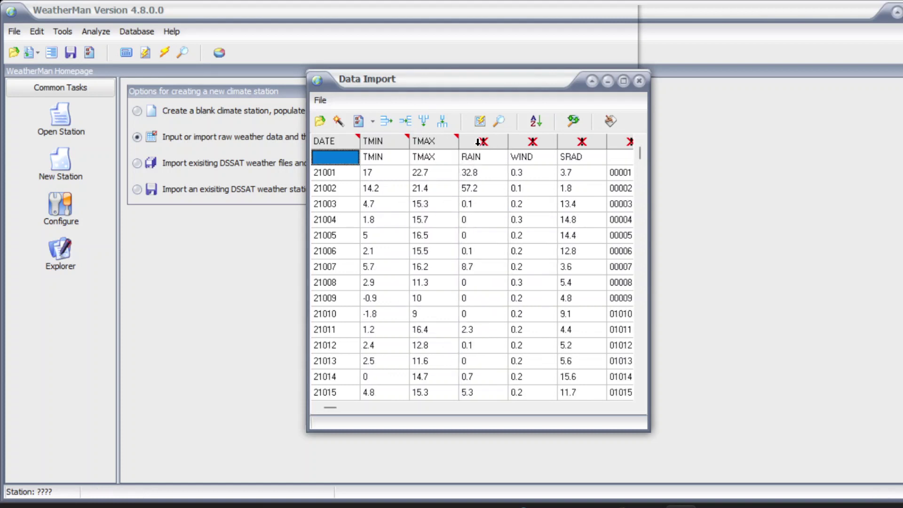
Assign the RAIN variable in mm to the rainfall column.
click(479, 149)
click(482, 140)
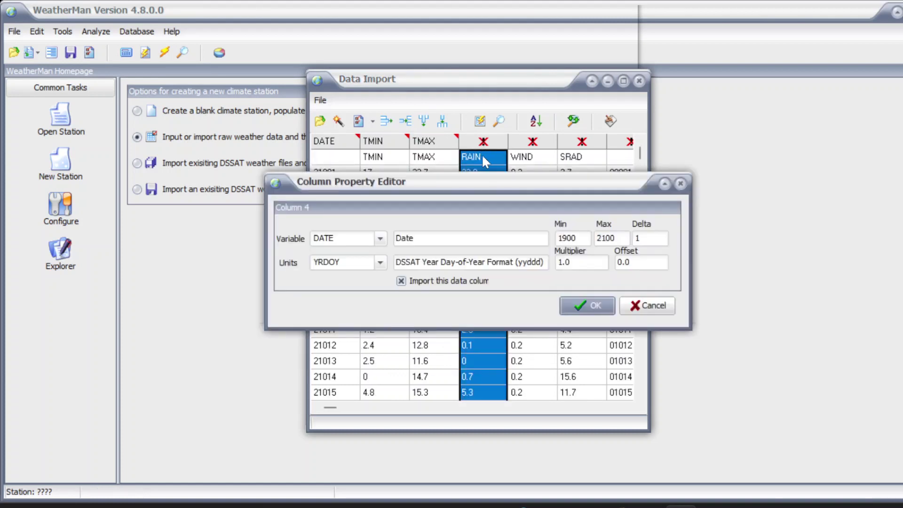
click(383, 263)
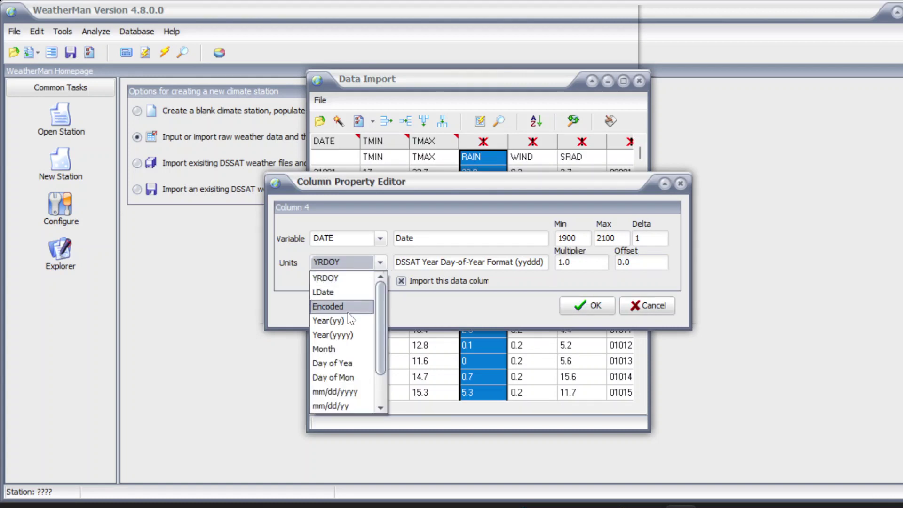
click(380, 238)
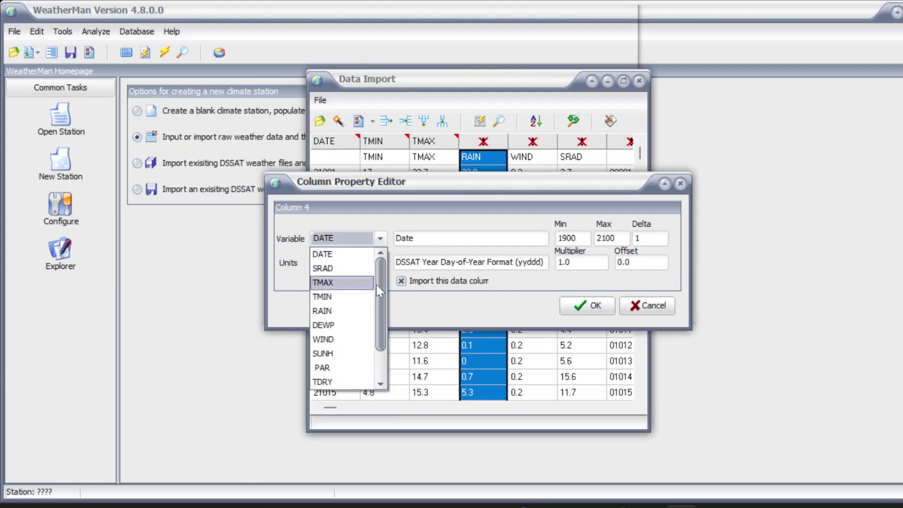
click(349, 311)
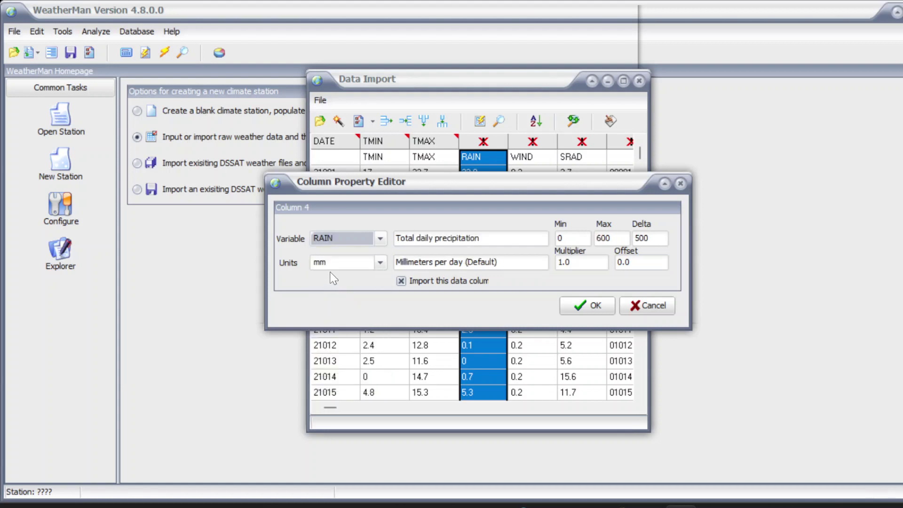
click(400, 281)
click(587, 306)
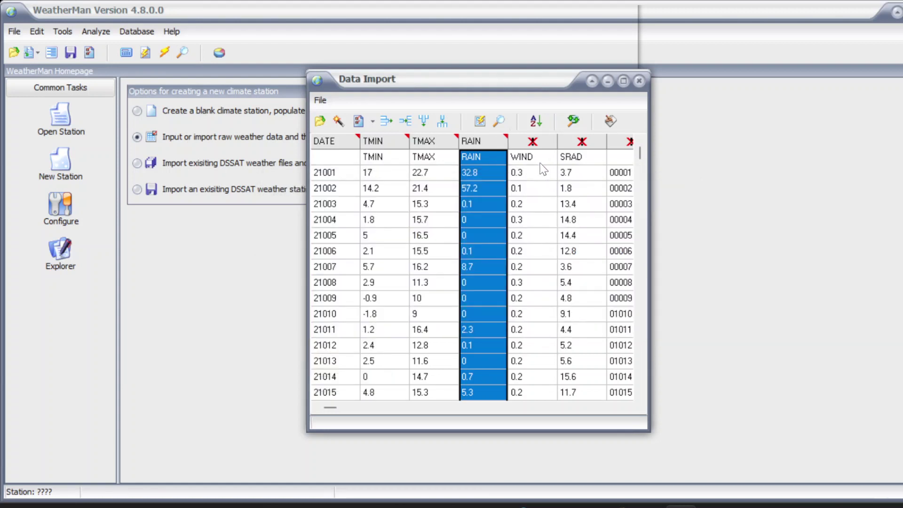
Delete the WIND column from the import data.
click(535, 137)
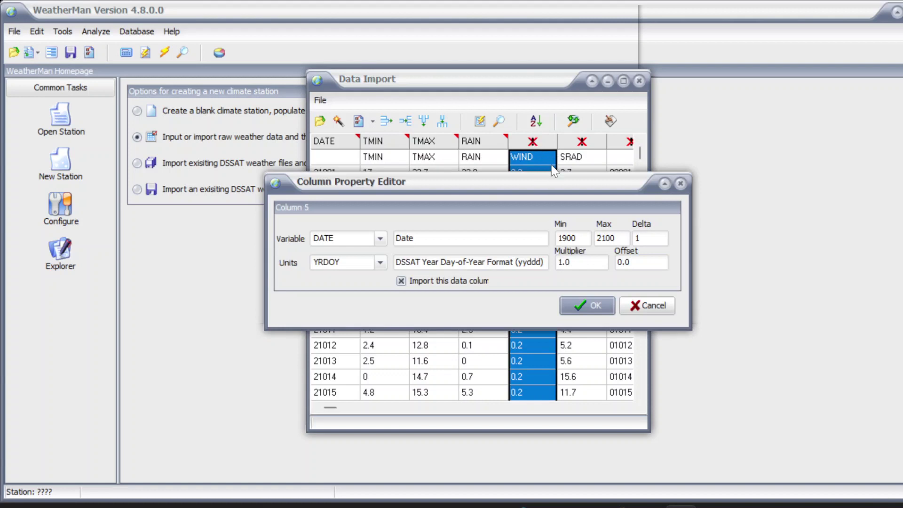
click(642, 304)
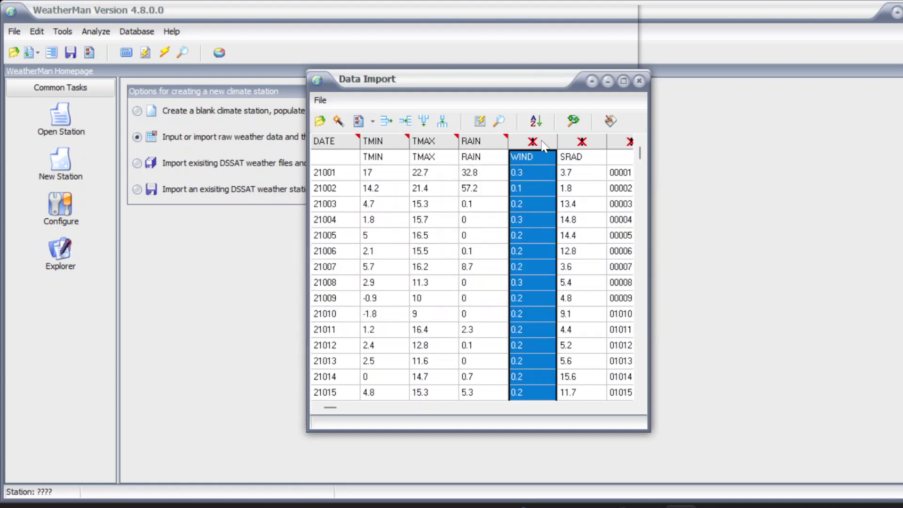
click(424, 121)
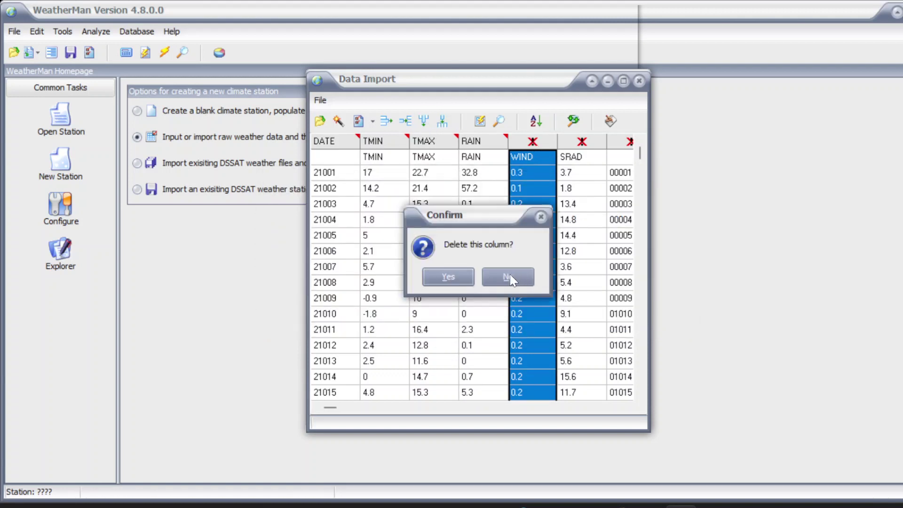
click(516, 277)
Assign the SRAD variable in MJ/m²/d to the solar radiation column.
click(533, 141)
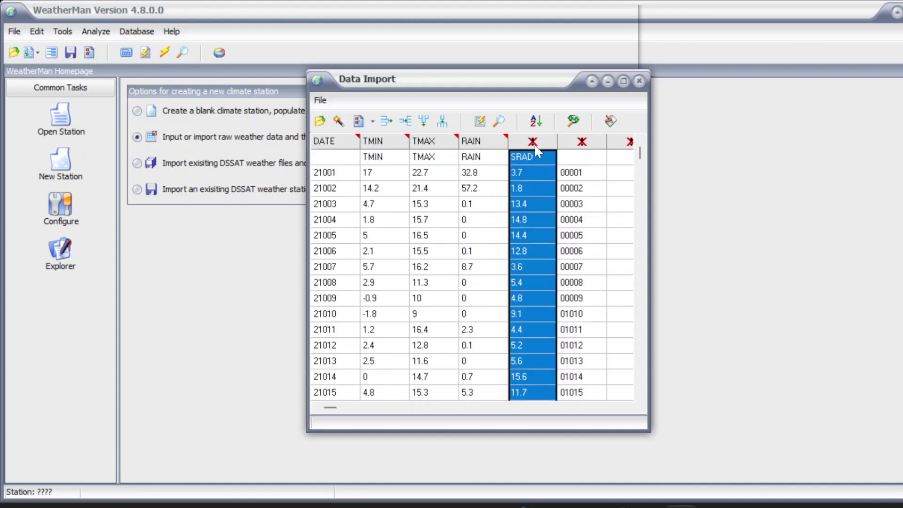
double_click(534, 141)
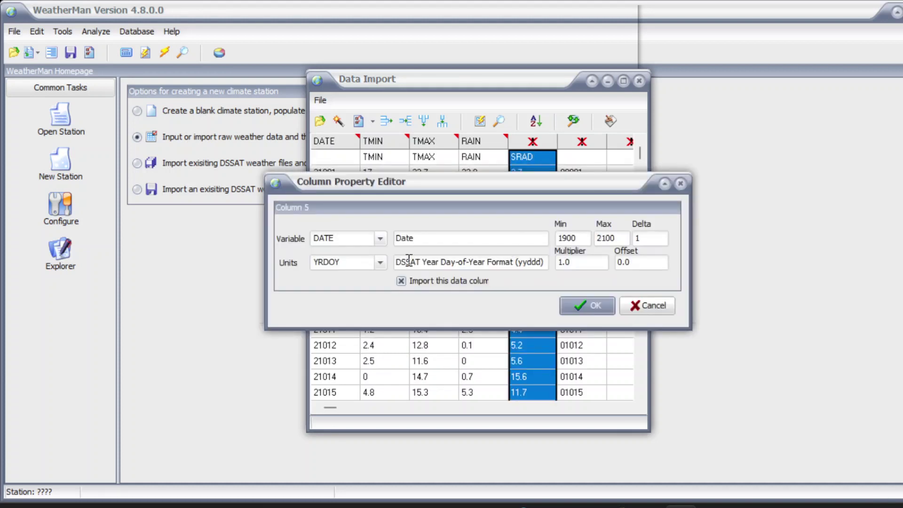
click(384, 241)
click(352, 274)
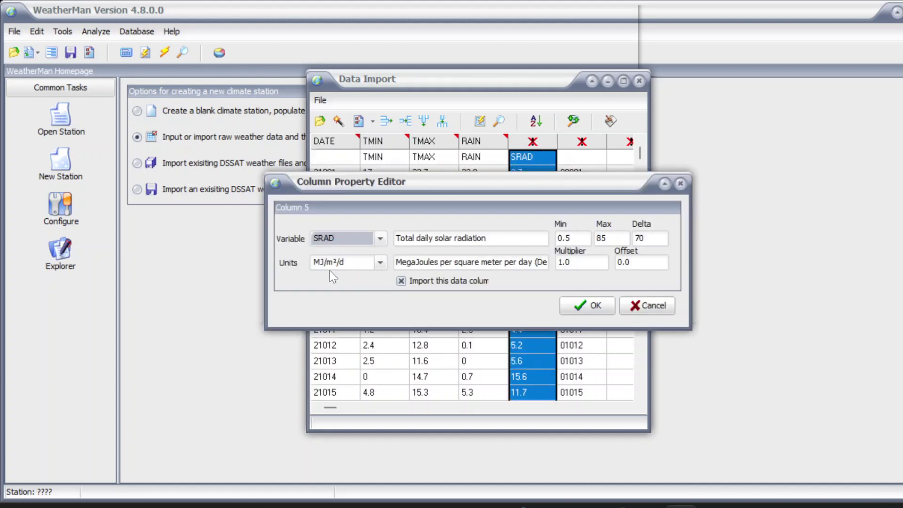
click(594, 306)
Delete the leftover unnamed column after SRAD and the first row containing the variable names.
click(583, 141)
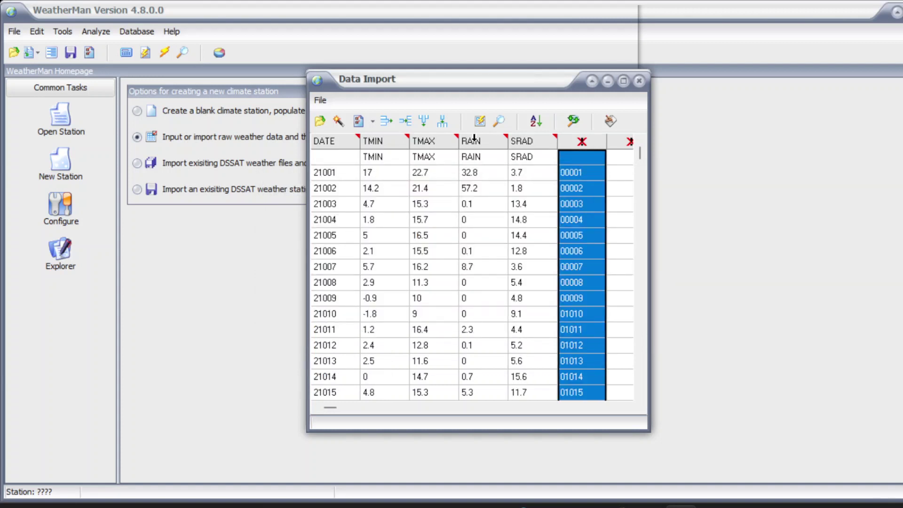
click(428, 126)
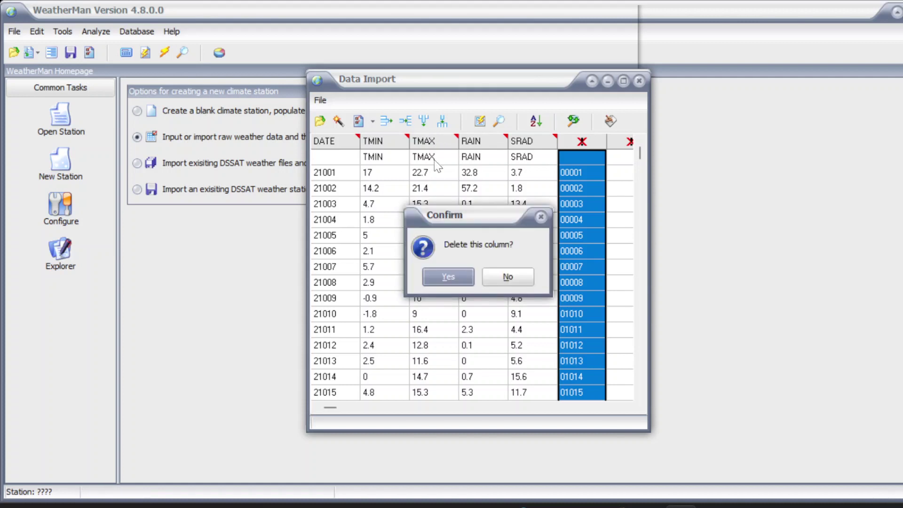
click(438, 271)
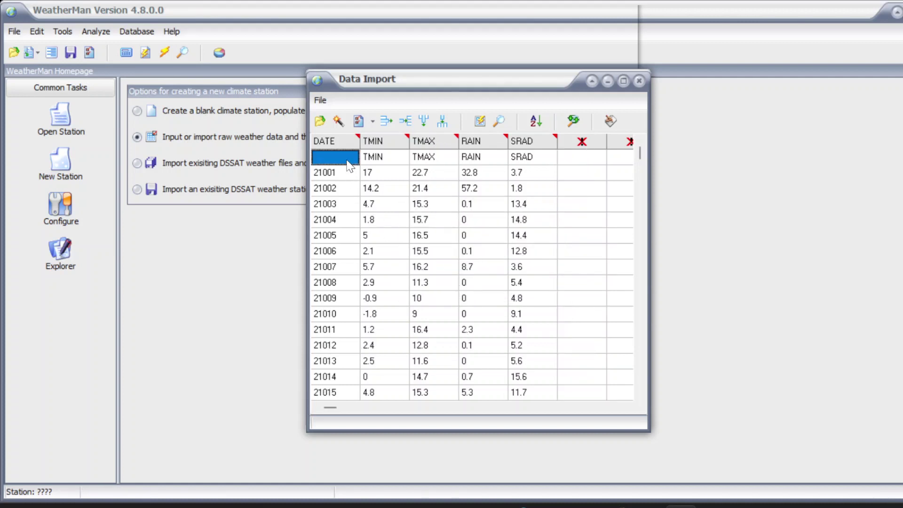
click(387, 123)
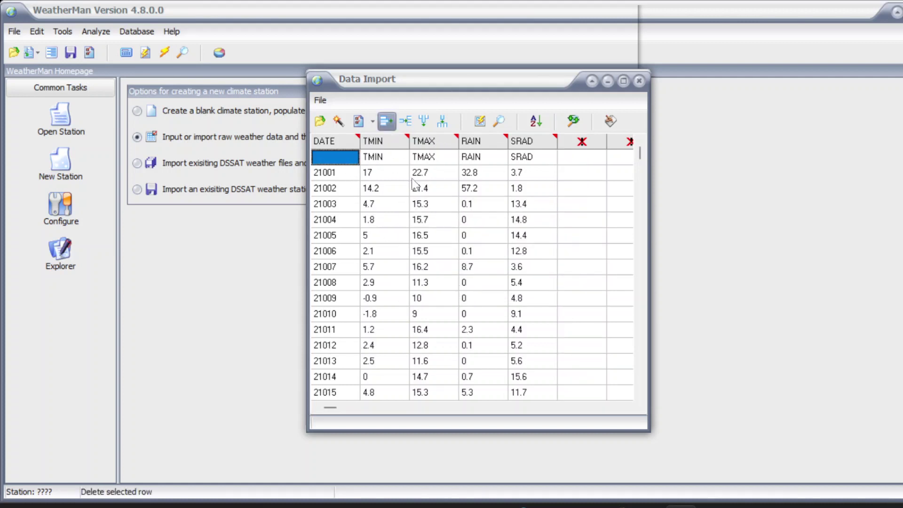
click(447, 277)
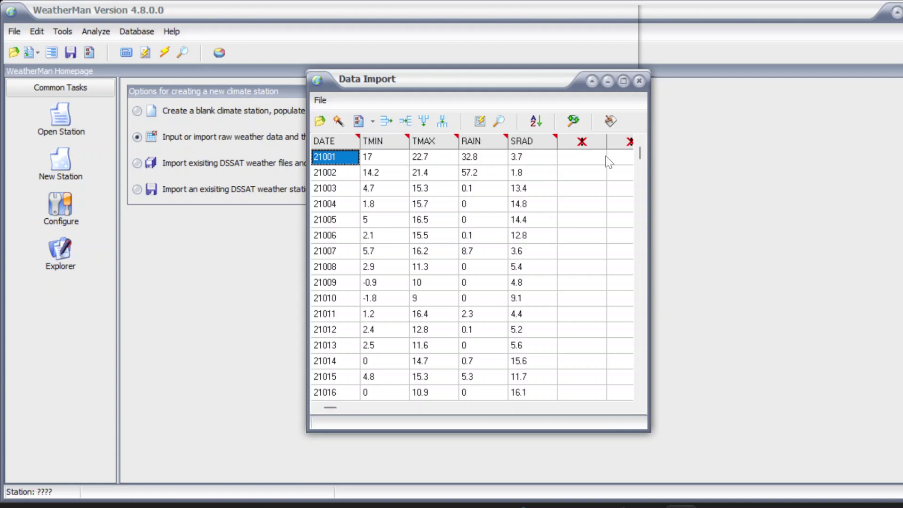
Review the data grid from first to last row and import it into WM as a new climate station database, discarding the raw data.
drag(639, 154, 637, 399)
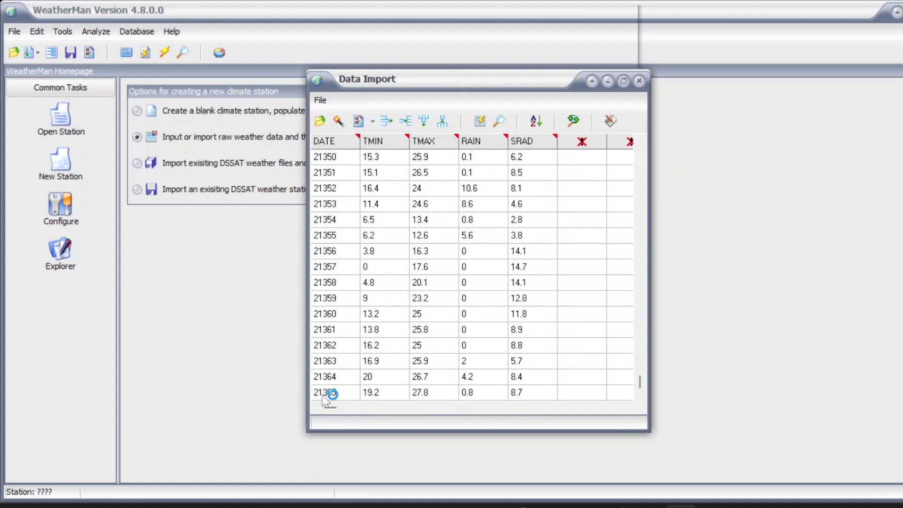
drag(640, 382, 640, 145)
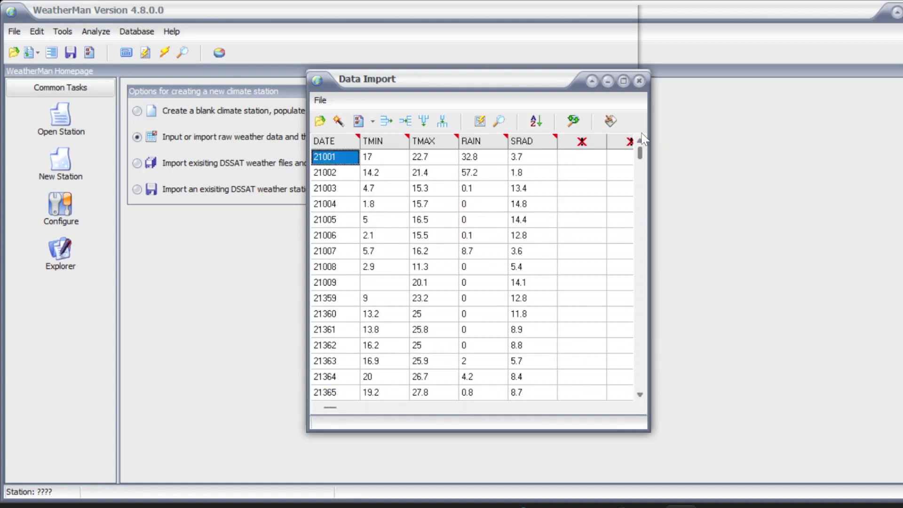
click(319, 102)
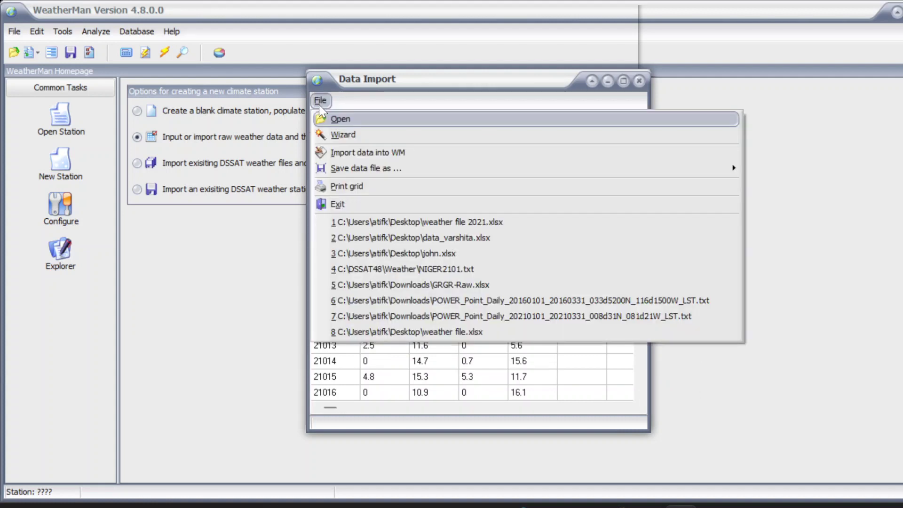
click(347, 153)
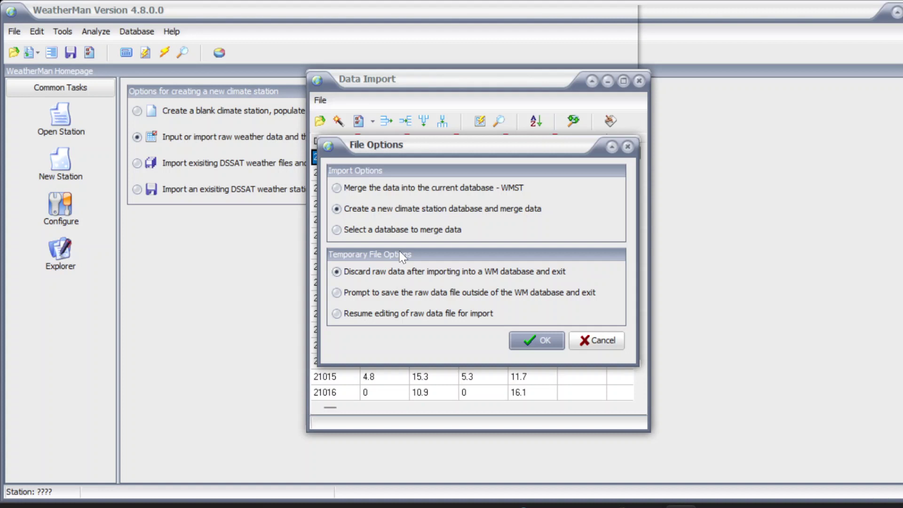
click(538, 339)
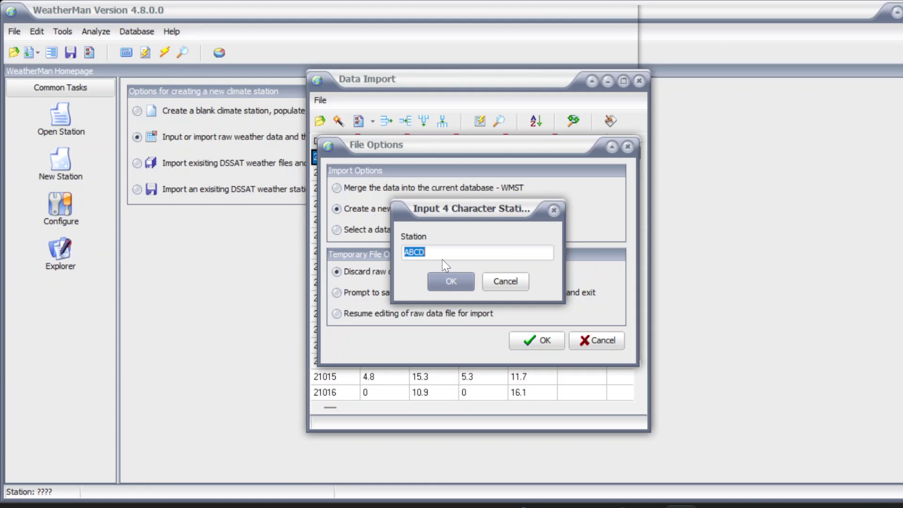
Name the new climate station FLCI and save its PRM file in the Data folder.
key(BackSpace)
text(FLCI)
mouse_move(414, 253)
mouse_down()
mouse_move(401, 253)
mouse_move(425, 253)
mouse_up()
click(437, 278)
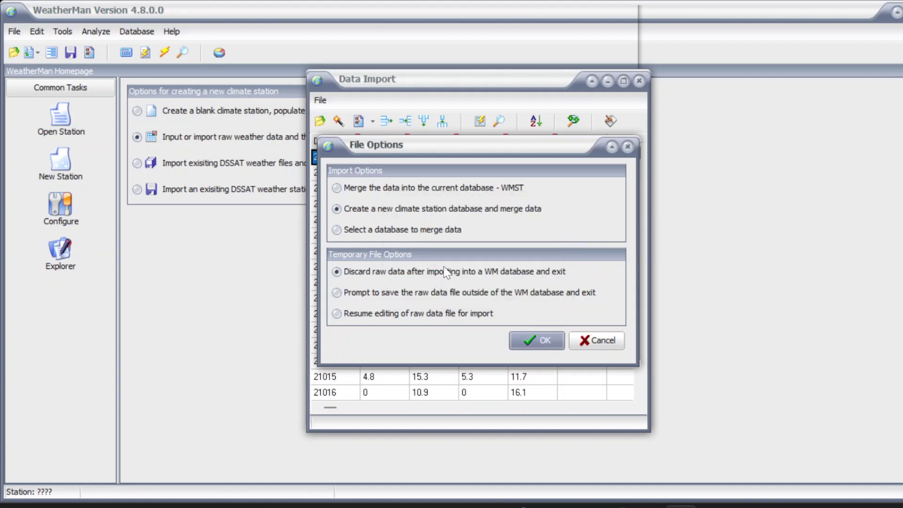
key(Return)
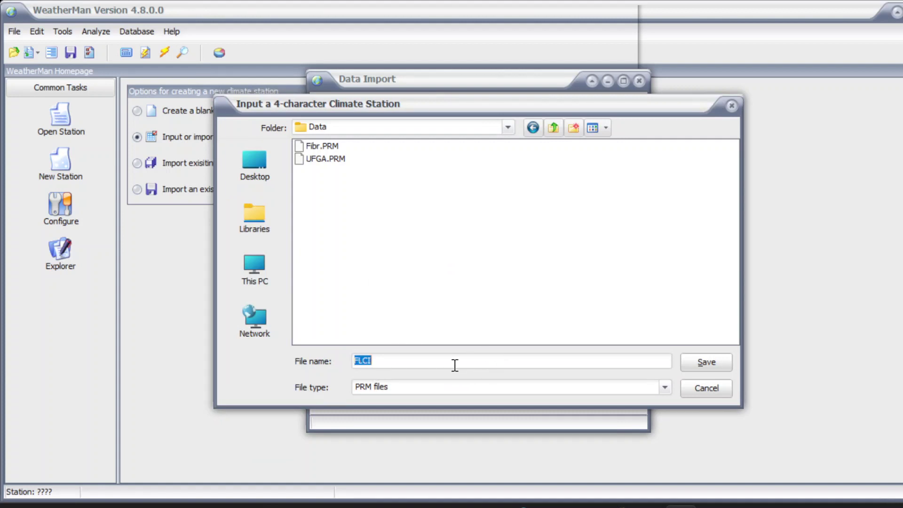
click(695, 368)
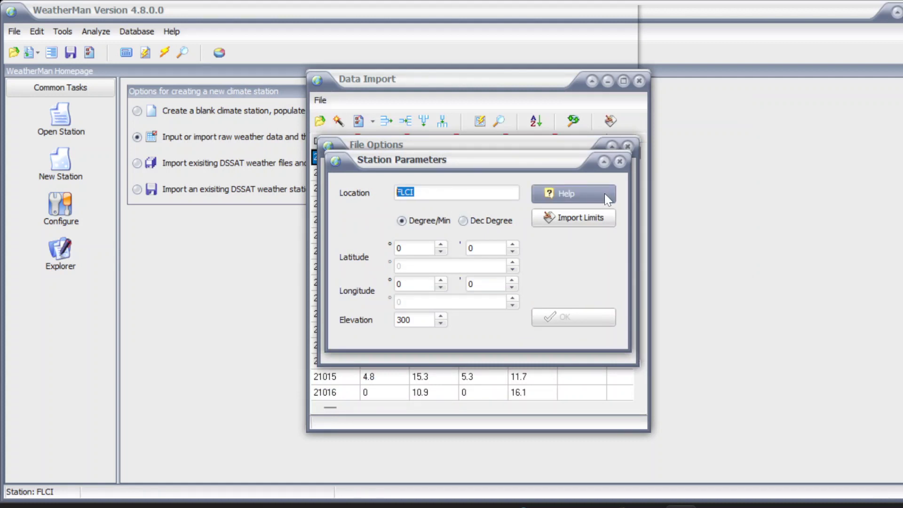
Enter FLORIDA RESEARCH STATION CITRA as the location and decimal-degree coordinates of latitude 30.540 and longitude -84.590.
text(FLORIDA)
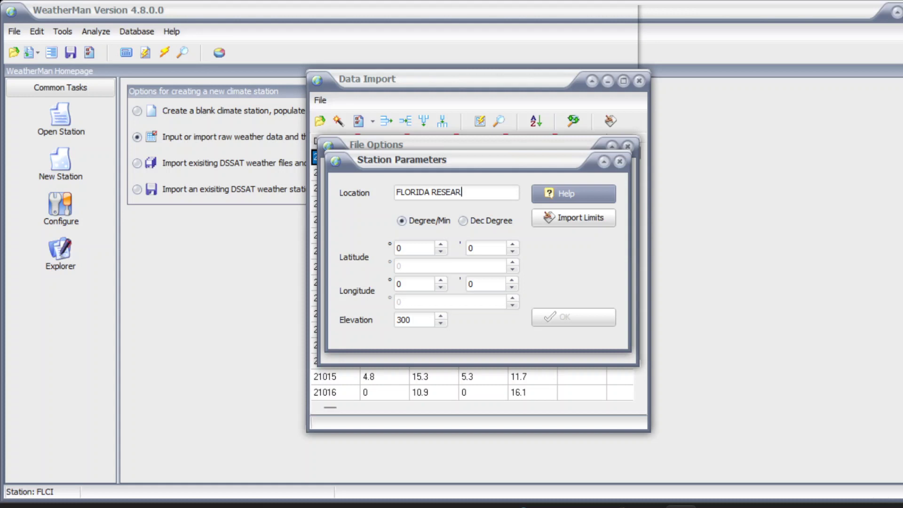
text(RESEARCH STATION CITRA)
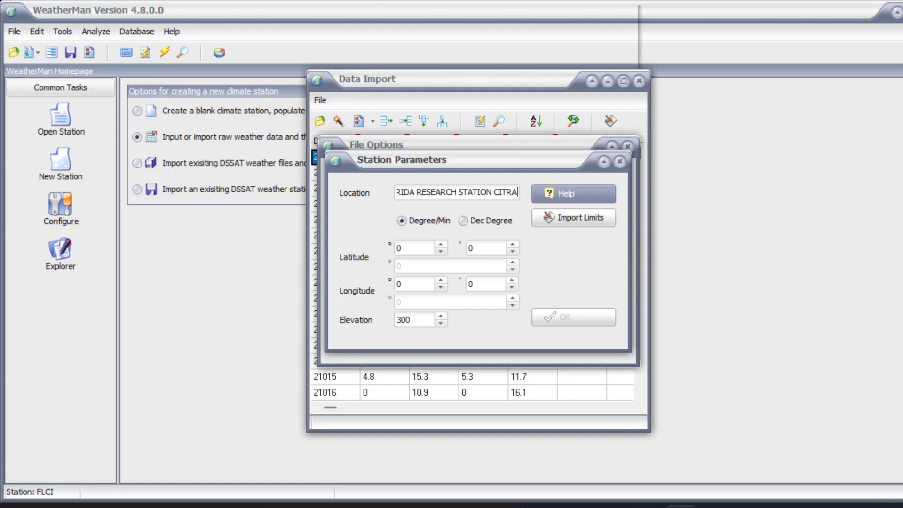
click(464, 222)
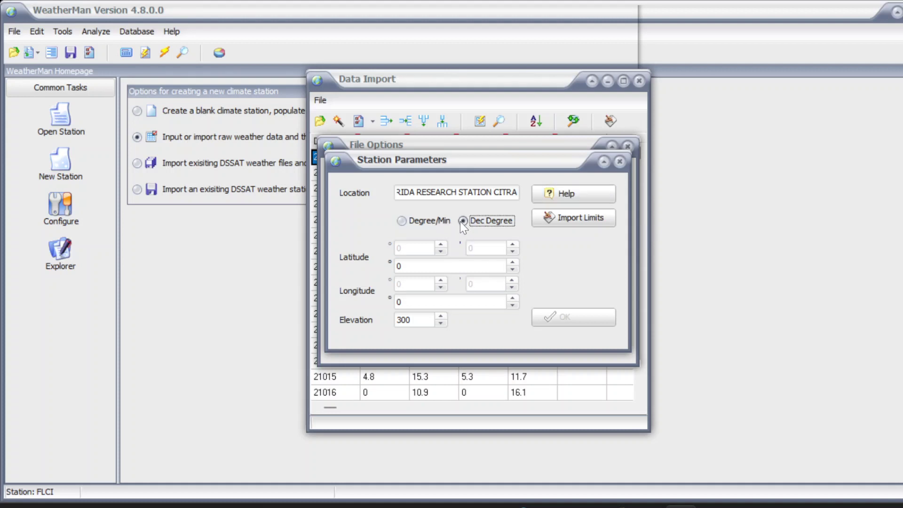
click(426, 266)
text(30.540)
click(428, 304)
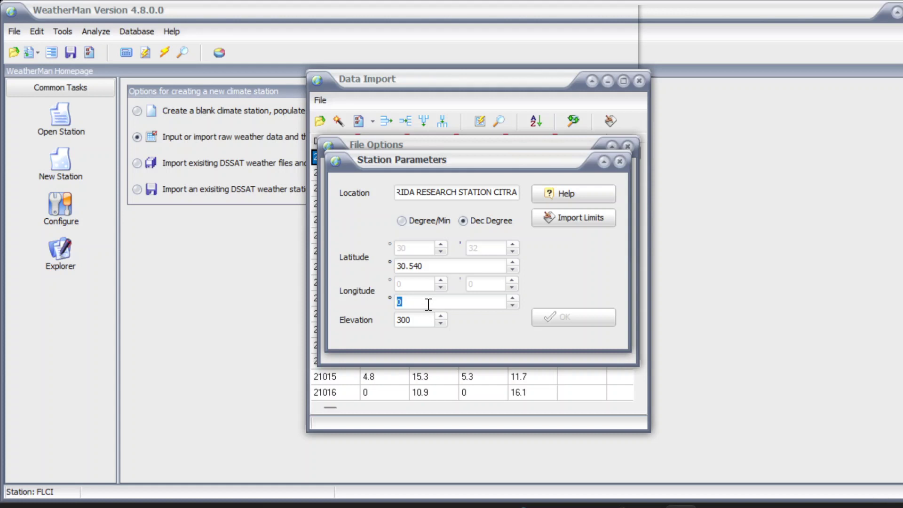
text(-84.590)
Set the station elevation to 46 m and update the station information.
drag(412, 320, 400, 322)
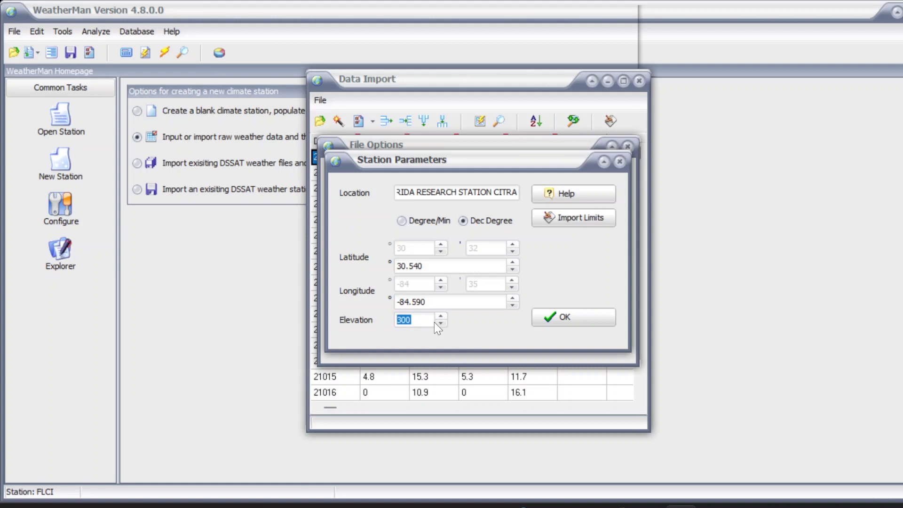
text(46)
click(568, 318)
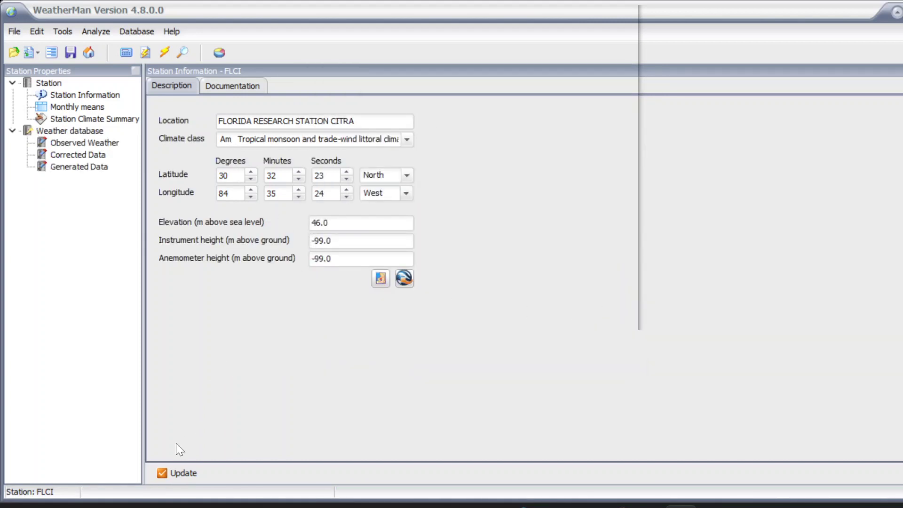
click(175, 475)
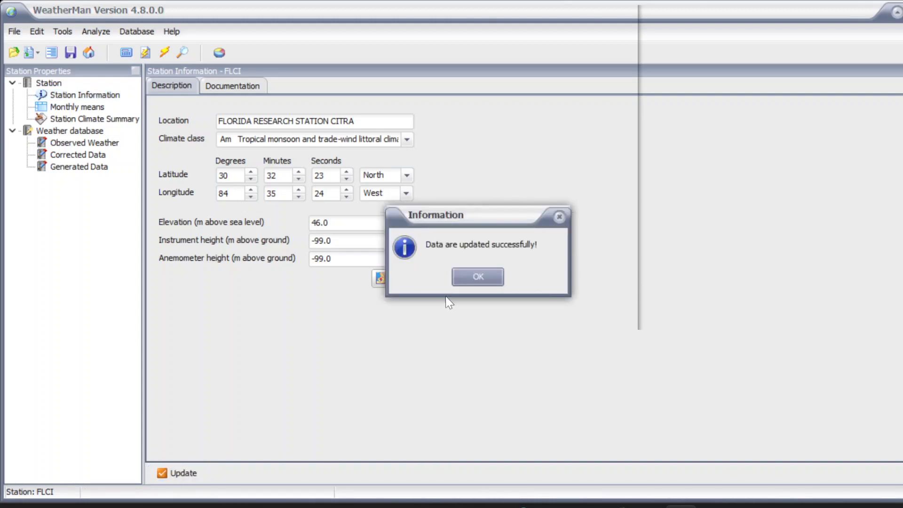
click(465, 280)
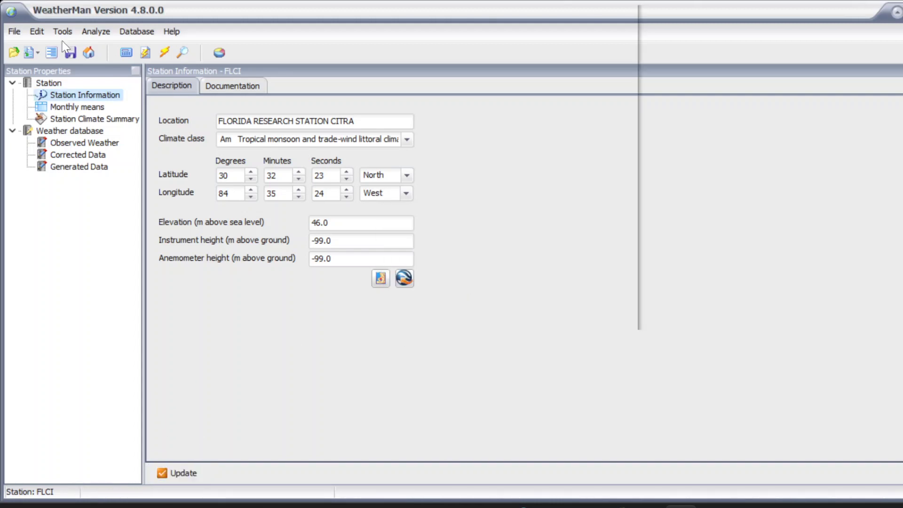
Save the station's observed data from 01/01/2021 to 12/31/2021 as yearly DSSAT v4 files in C:\DSSAT48\WEATHER\.
click(14, 31)
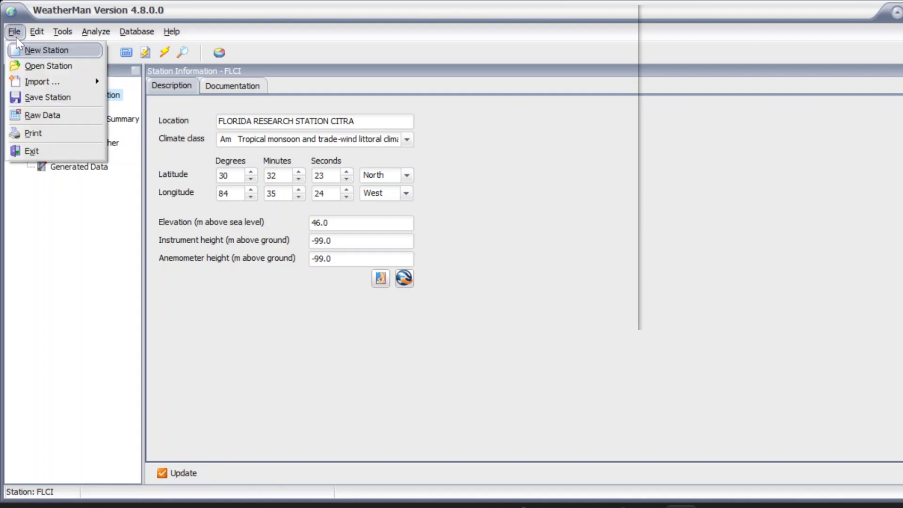
click(34, 98)
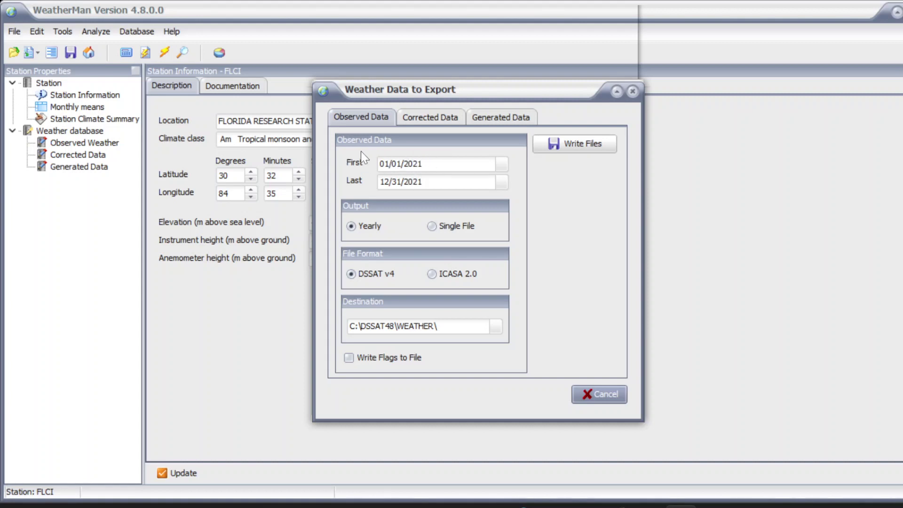
click(426, 165)
click(426, 164)
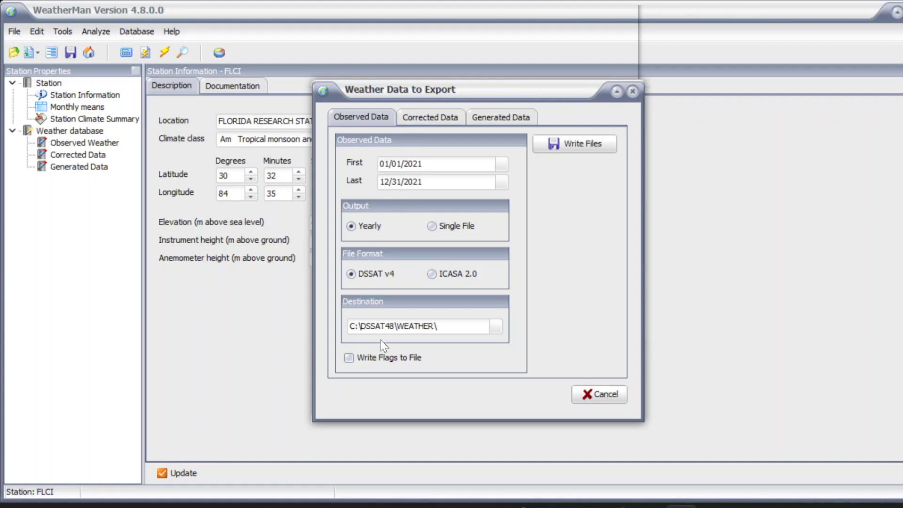
click(586, 149)
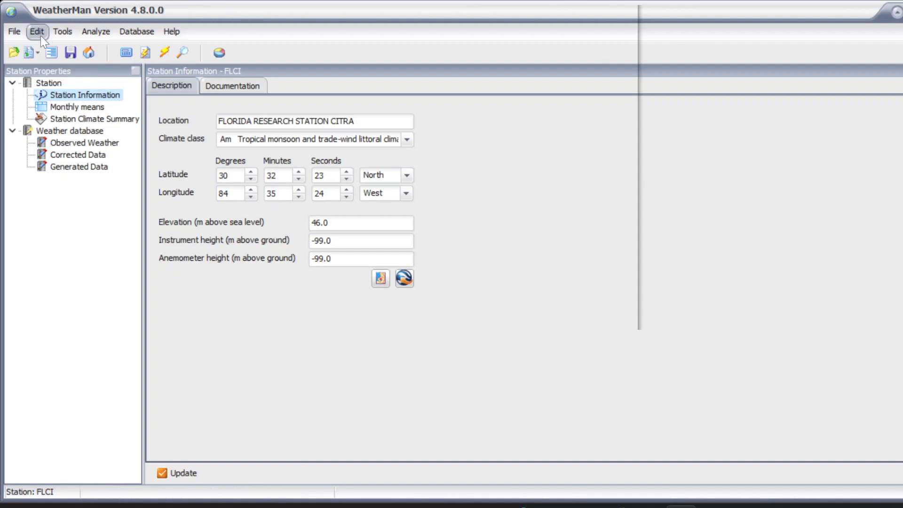
Graph the station's observed weather data.
click(93, 32)
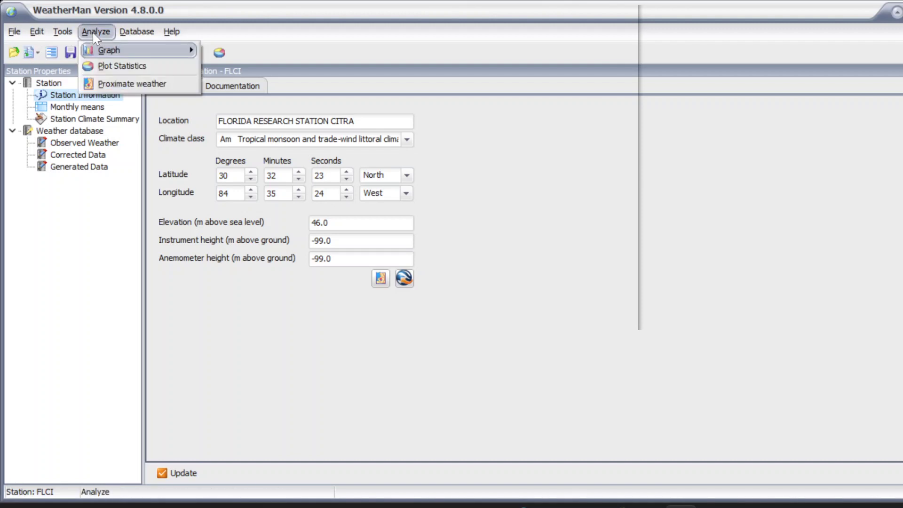
mouse_move(113, 50)
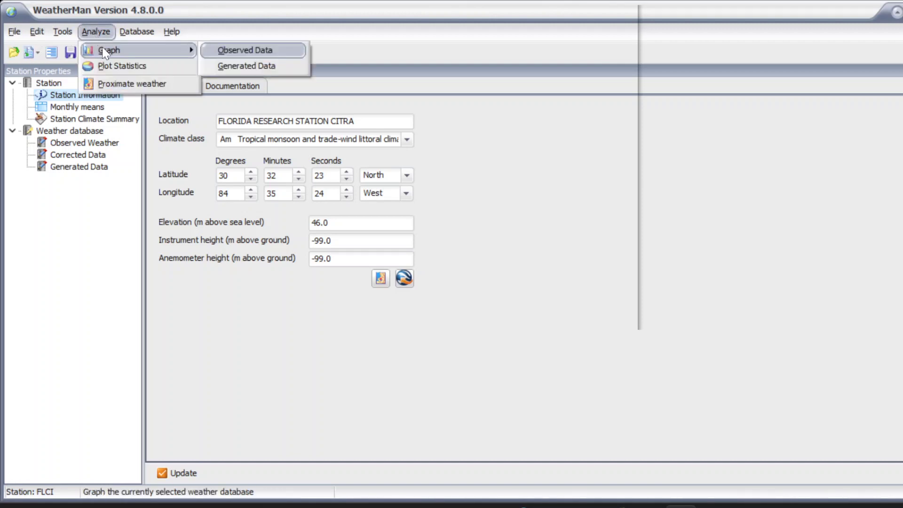
click(240, 51)
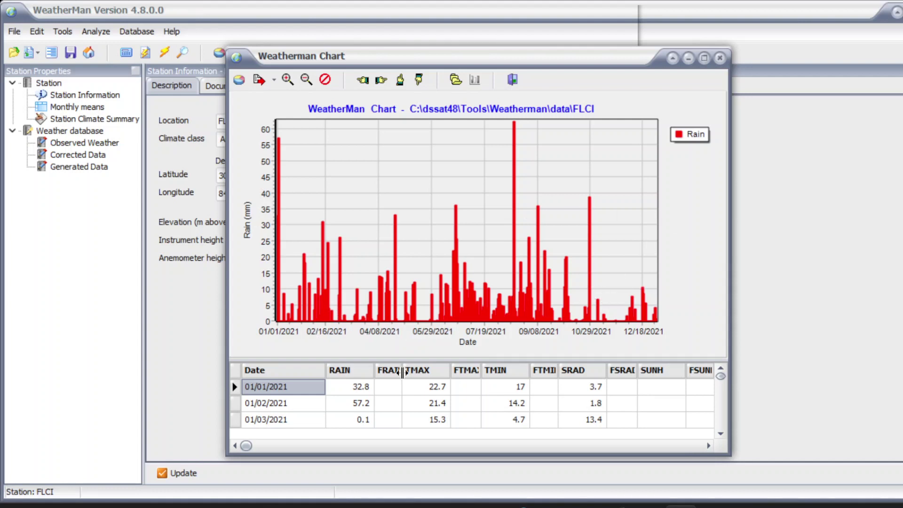
Plot minimum temperature, maximum temperature and solar radiation along with rainfall, without data labels, and close the chart after viewing.
click(239, 81)
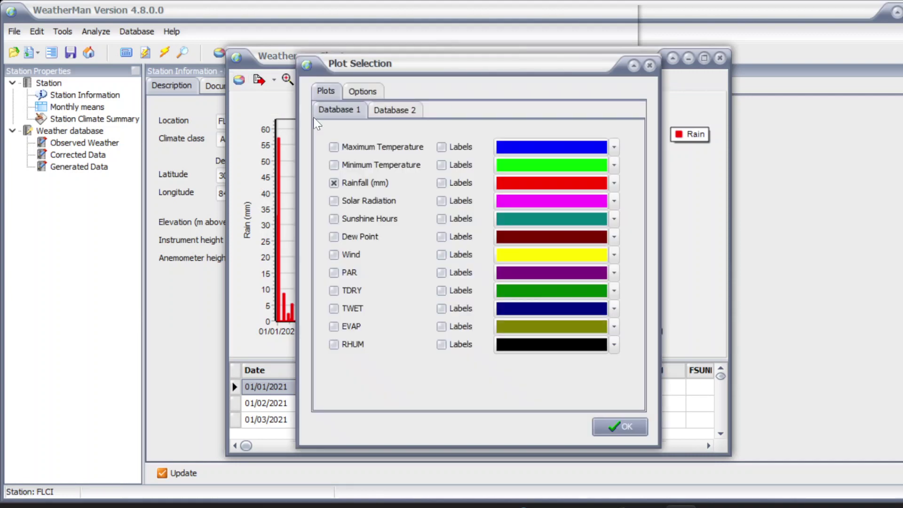
click(334, 164)
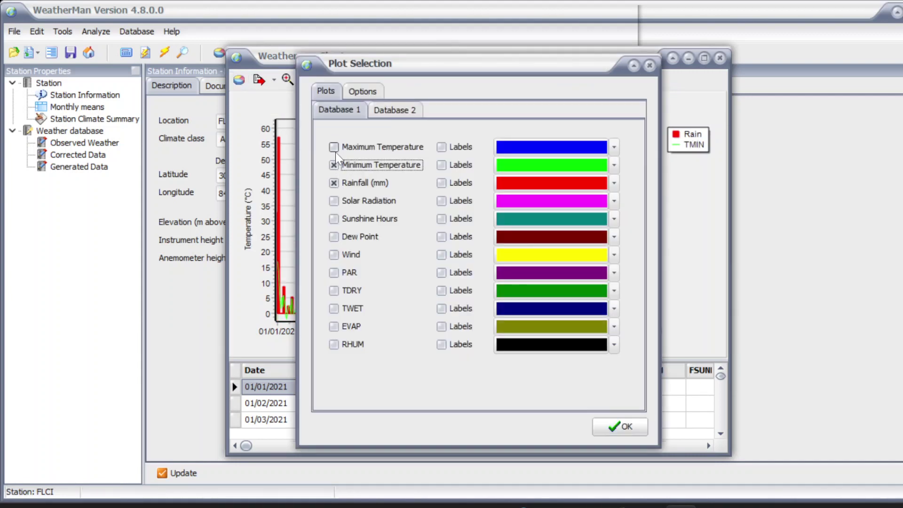
click(334, 147)
click(334, 201)
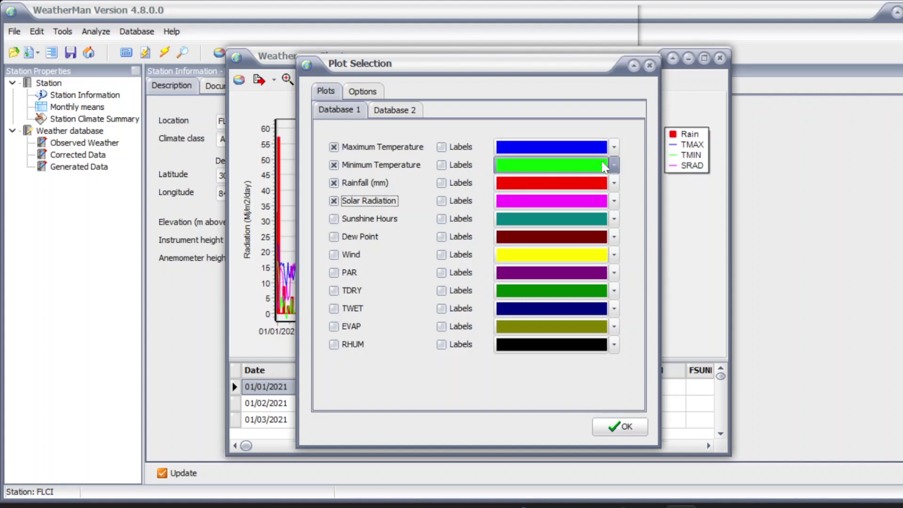
click(441, 148)
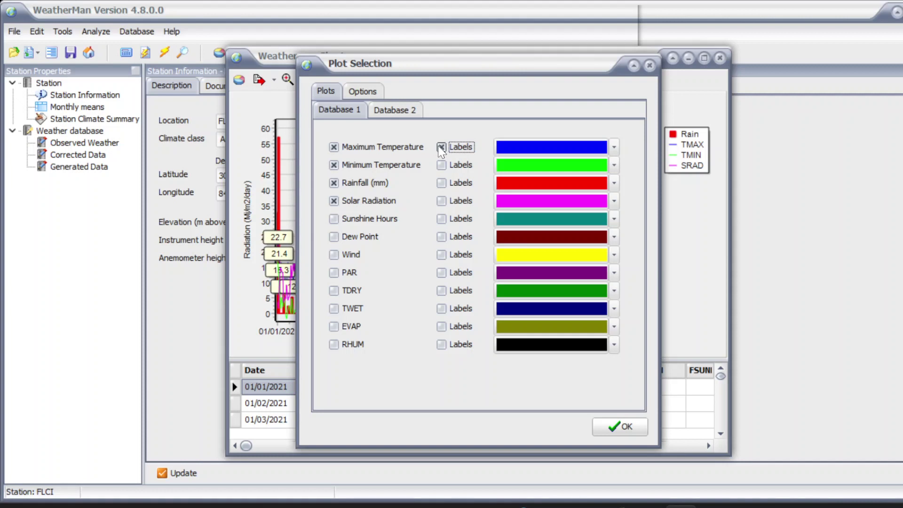
click(441, 147)
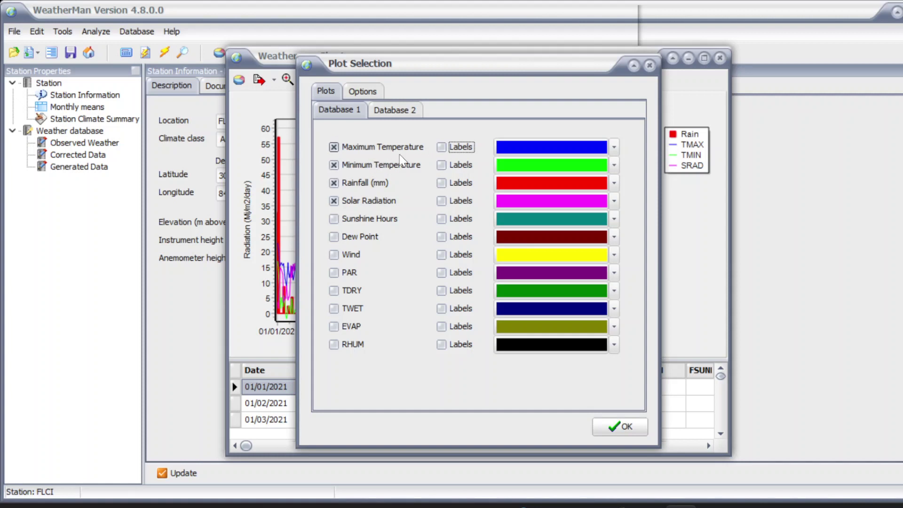
click(620, 426)
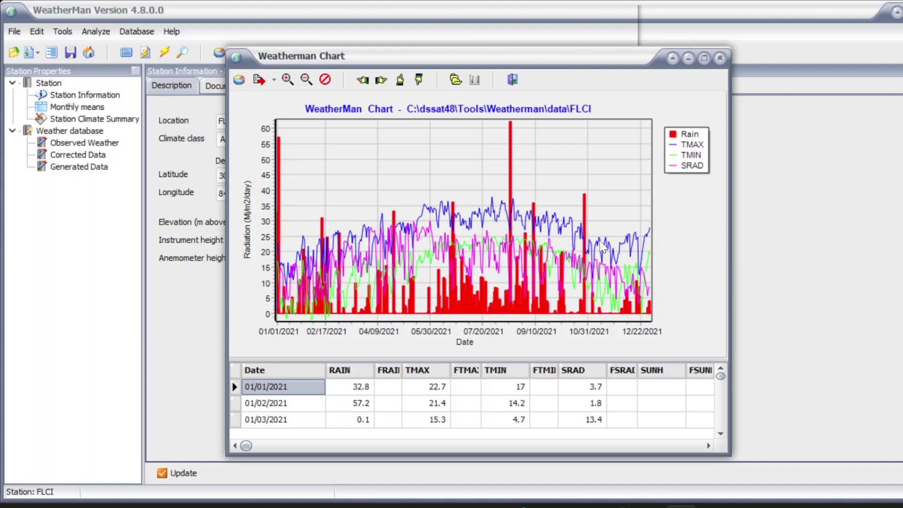
click(720, 57)
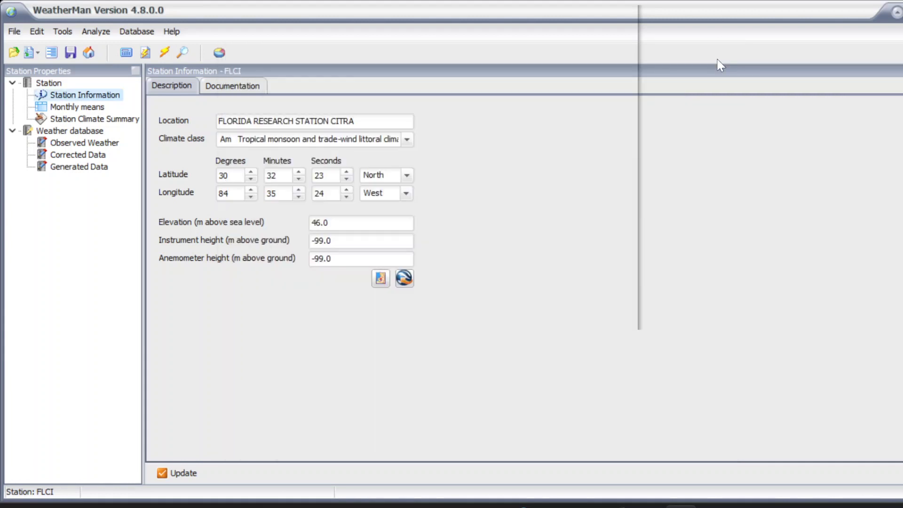
Exit WeatherMan and dismiss the application error dialog.
click(14, 32)
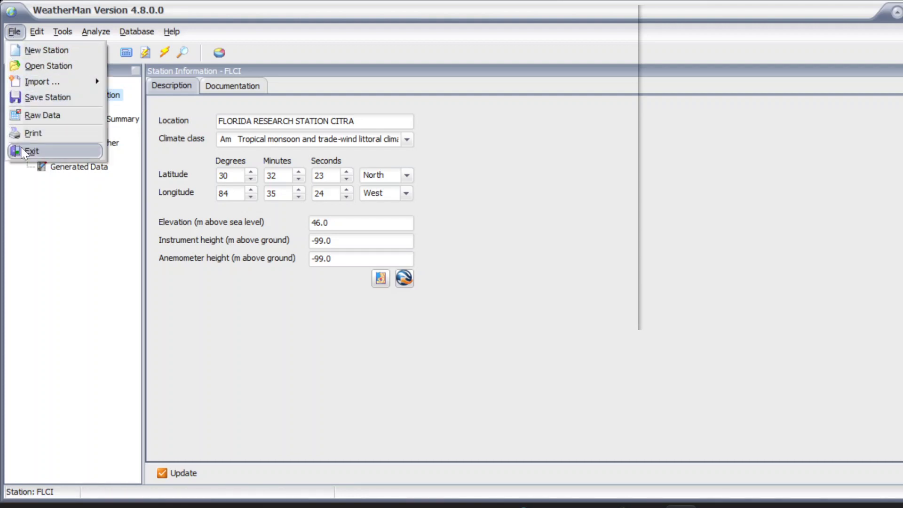
key(Escape)
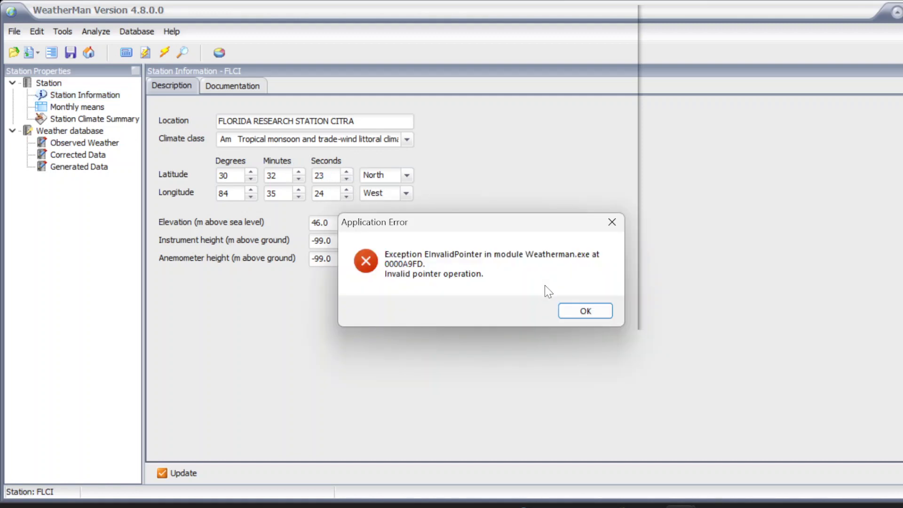
click(579, 313)
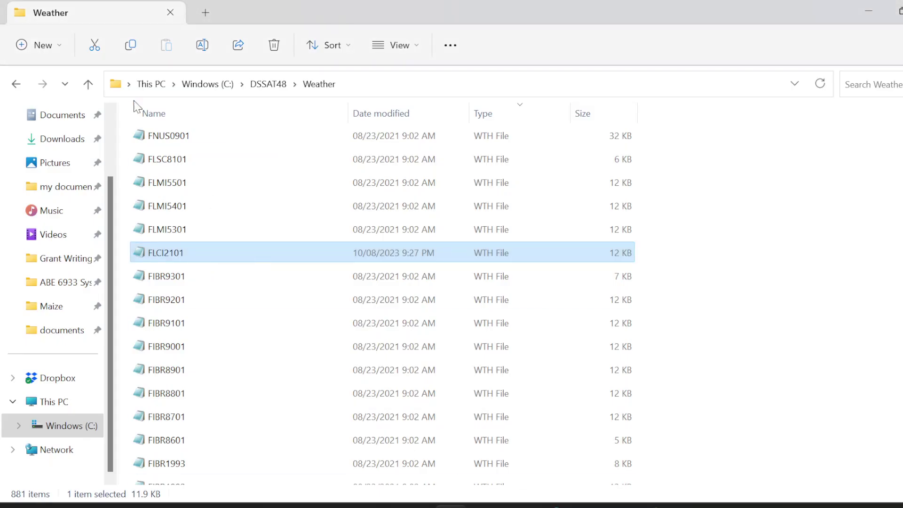
Browse from the C: drive to C:\DSSAT48\Weather and locate the exported weather file FLCI2101.
click(190, 89)
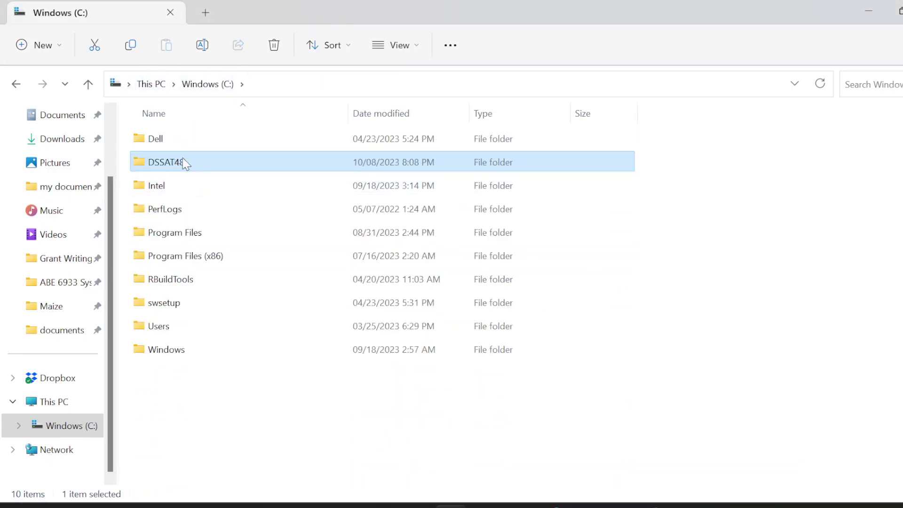
double_click(183, 162)
click(181, 191)
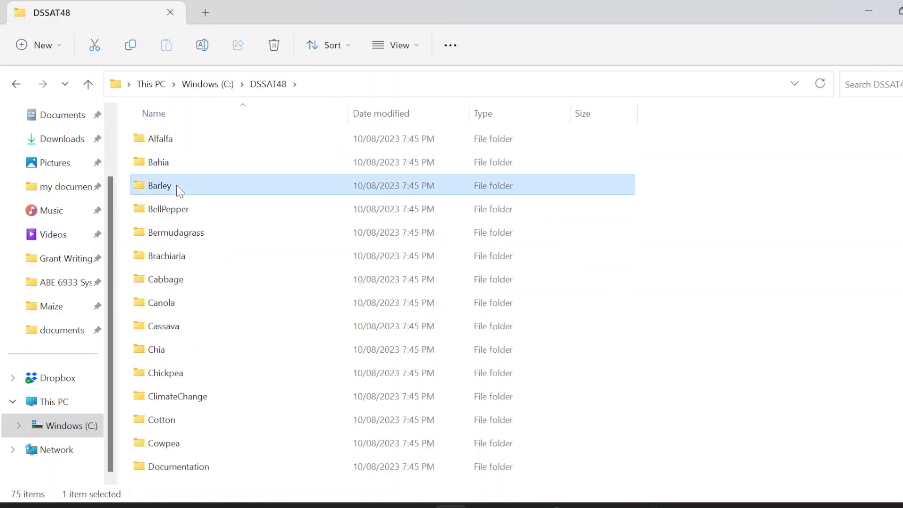
scroll(180, 191, down, 15)
click(153, 136)
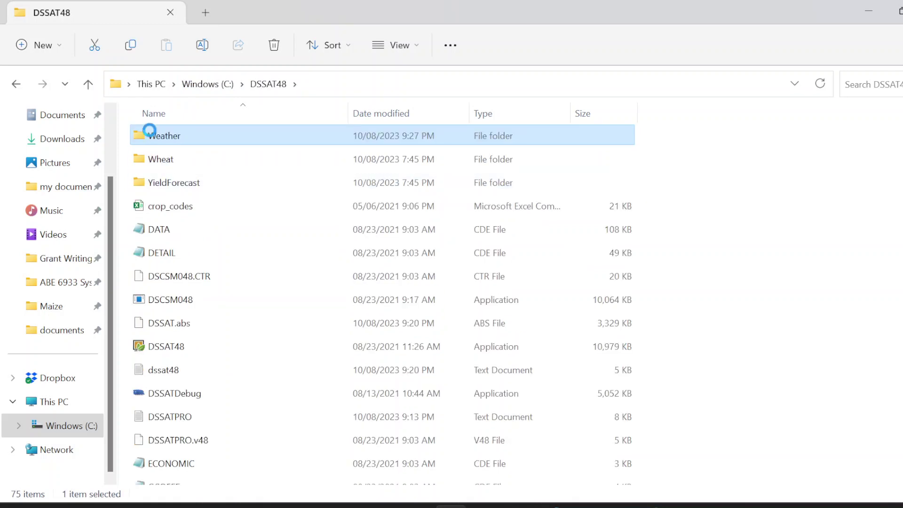
double_click(153, 137)
click(210, 235)
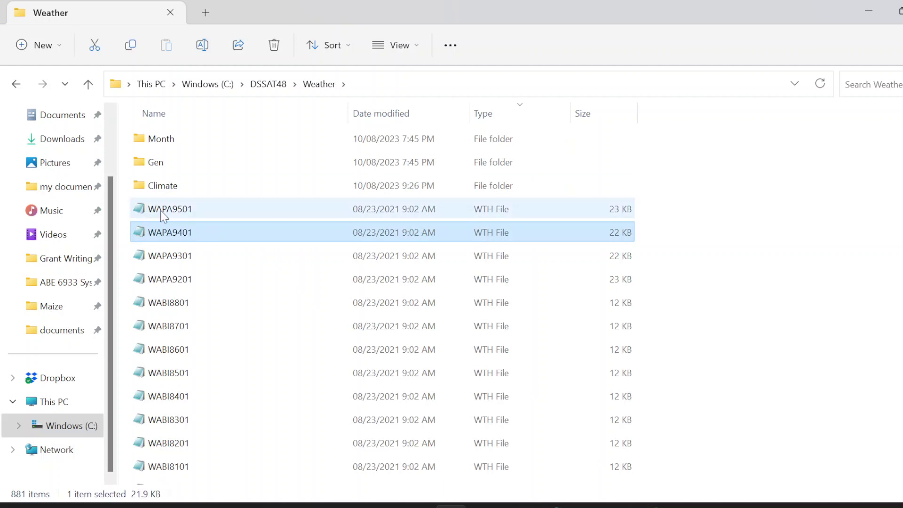
key(f)
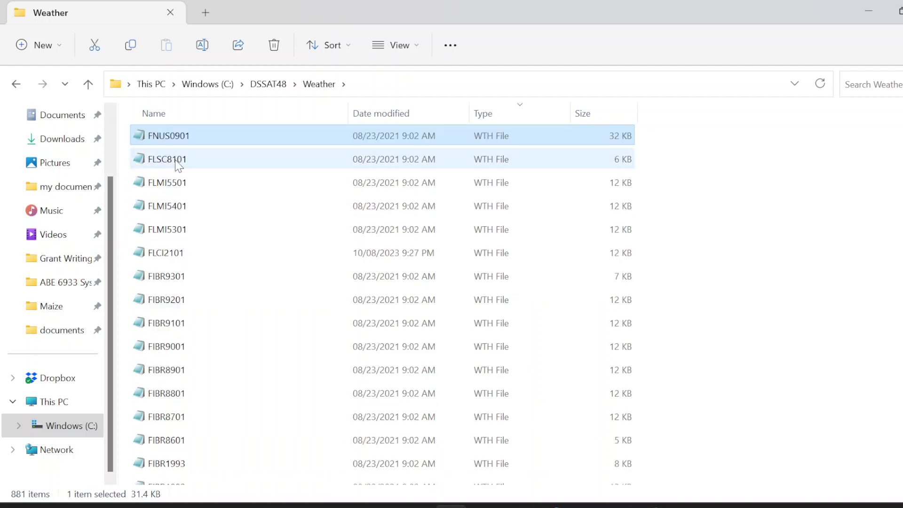
mouse_move(174, 260)
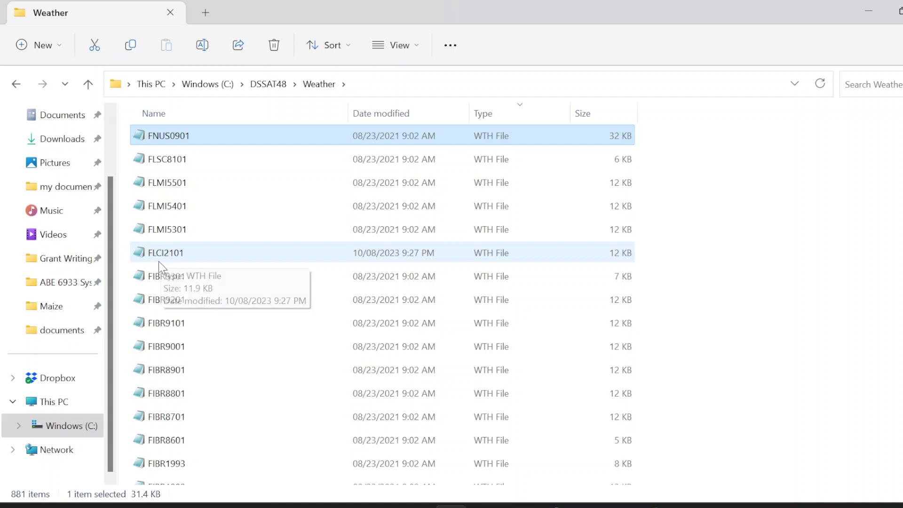
Open FLCI2101 in Notepad and review the station header and the daily radiation, temperature and rainfall records.
click(186, 259)
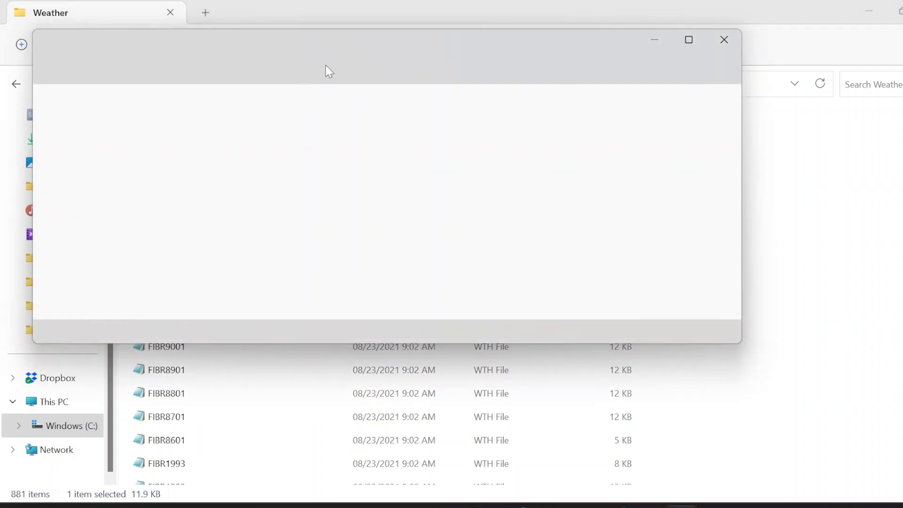
click(689, 39)
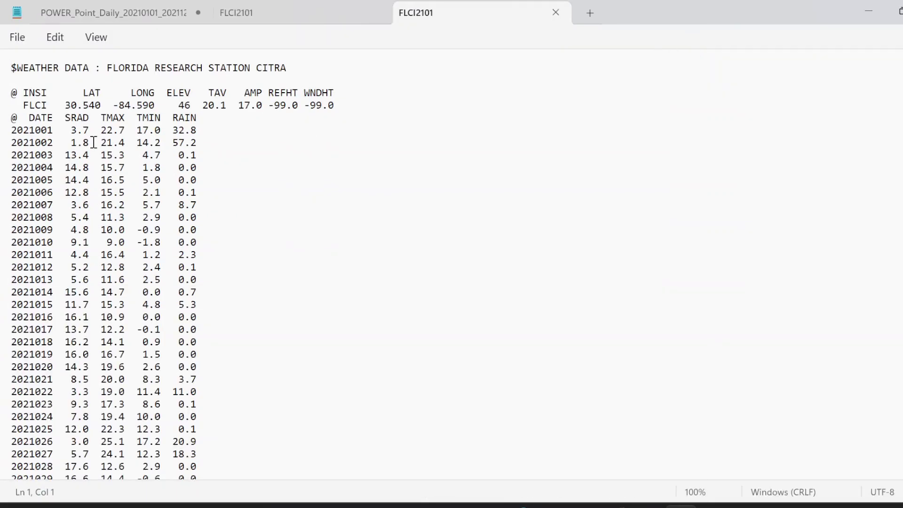
scroll(95, 143, down, 20)
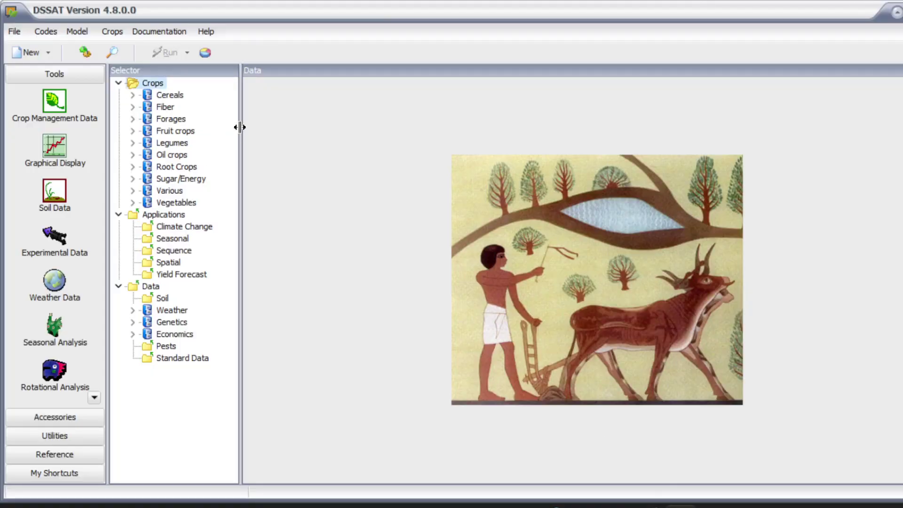
Switch to DSSAT and update all of its list files.
click(24, 37)
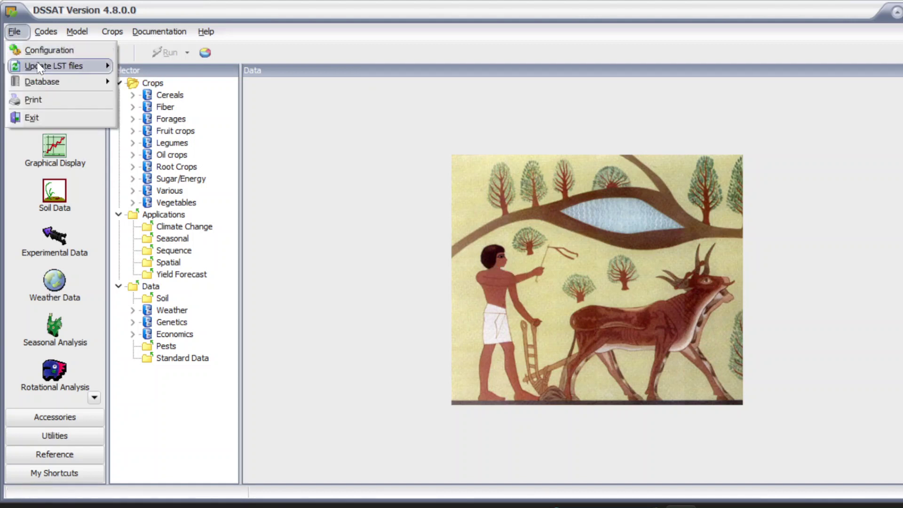
mouse_move(41, 71)
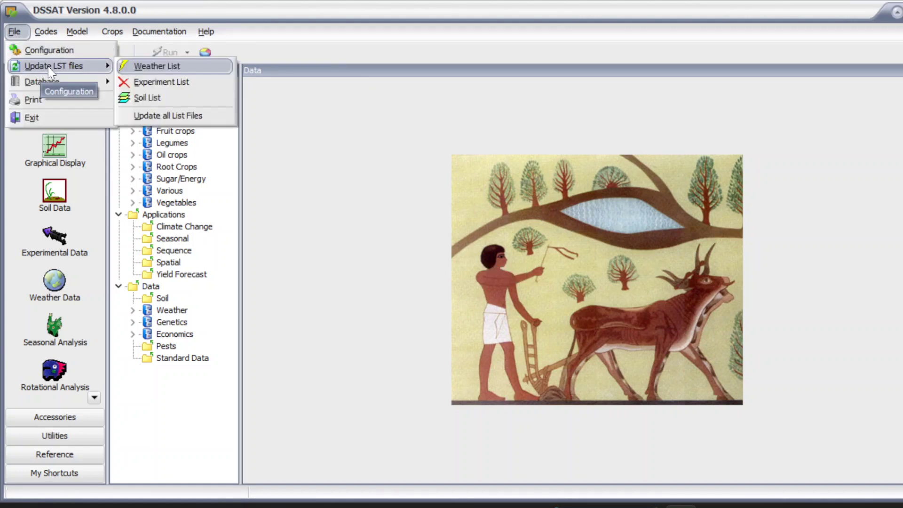
click(184, 116)
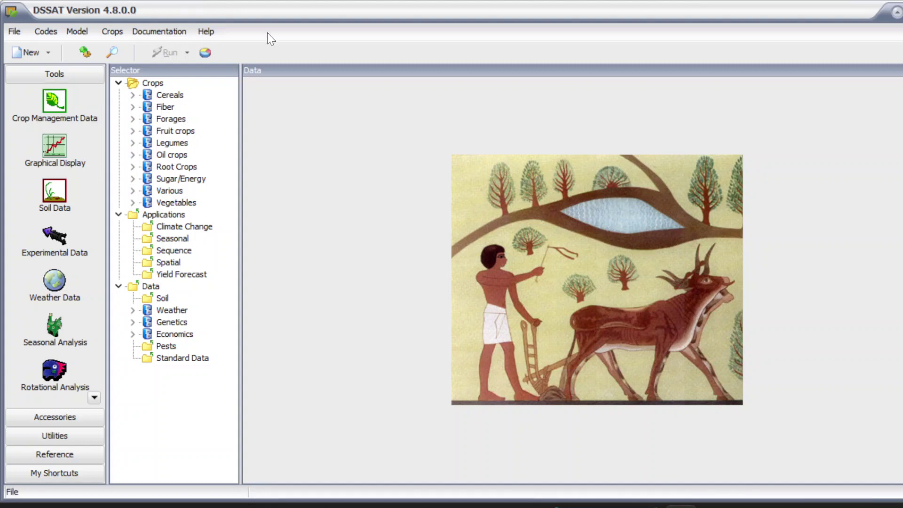
Open the barley experiment IEBR8201.BAX in XBuild and bring up its field settings.
click(169, 95)
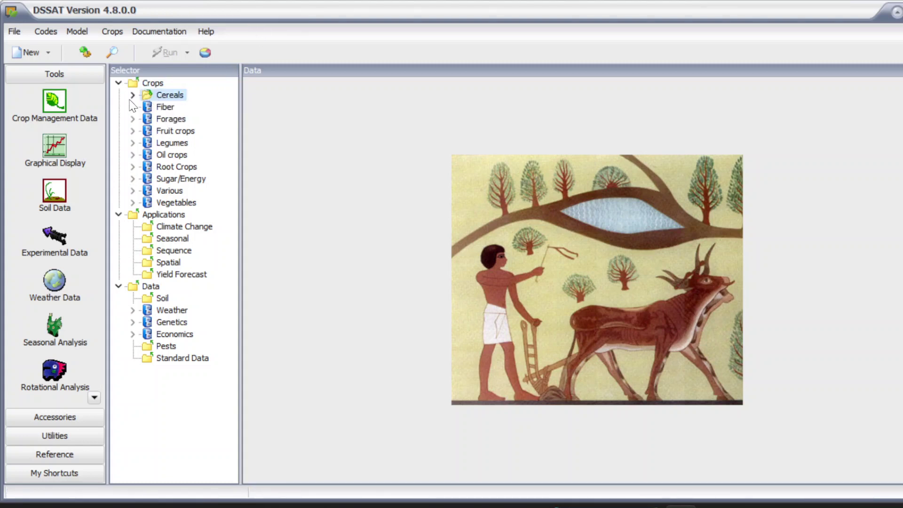
click(132, 95)
click(175, 107)
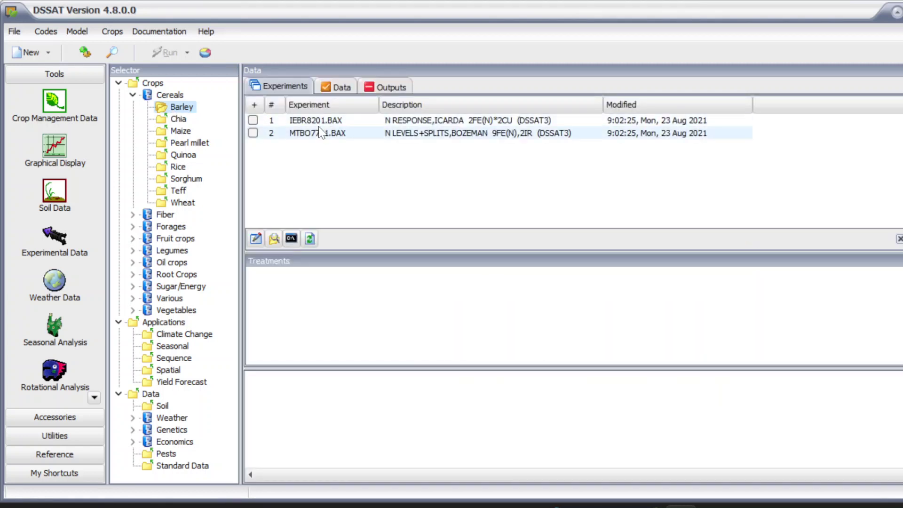
click(256, 238)
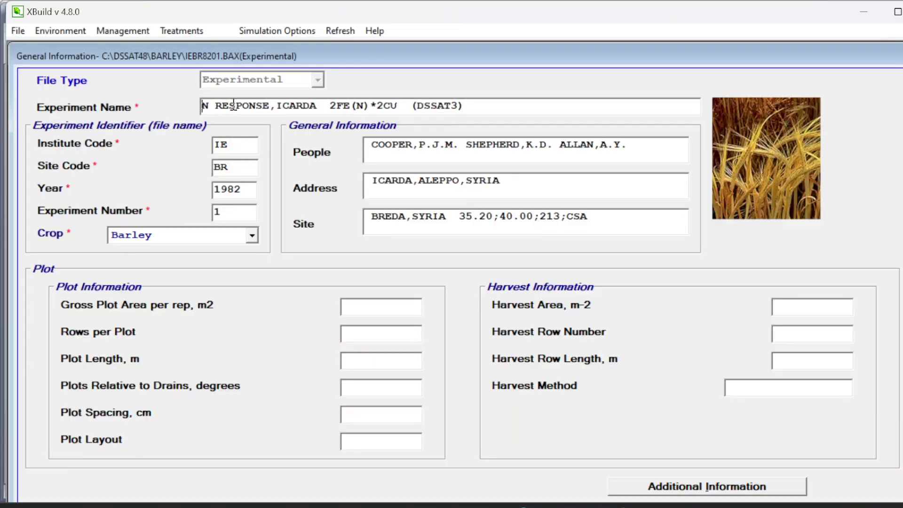
click(60, 30)
click(75, 44)
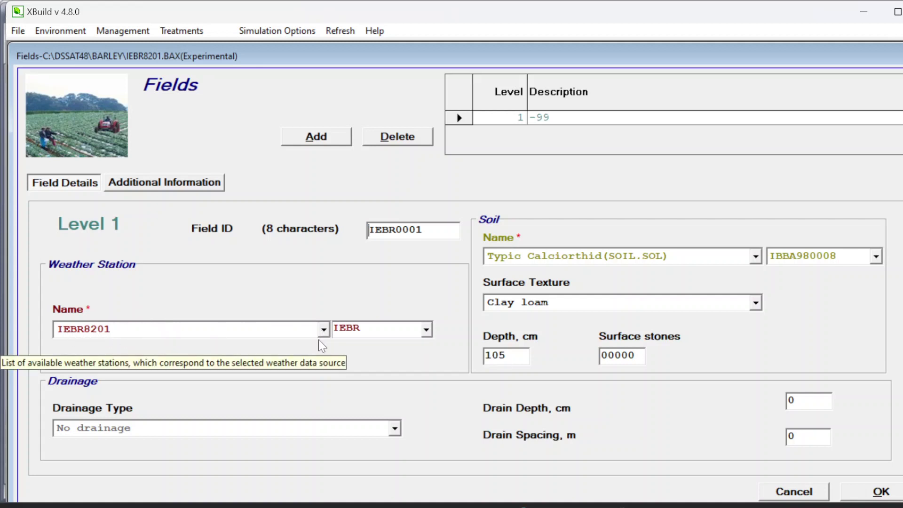
Check which weather file codes are offered for the field's current weather station.
click(426, 329)
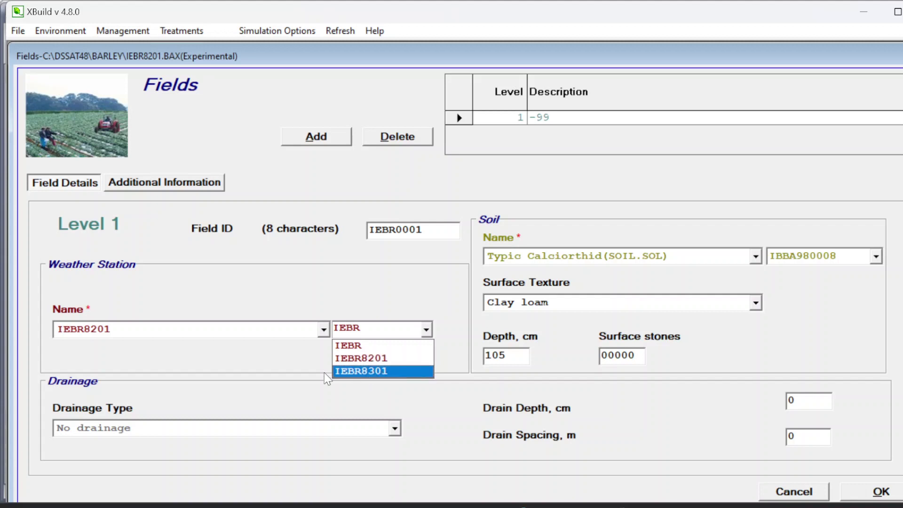
click(307, 356)
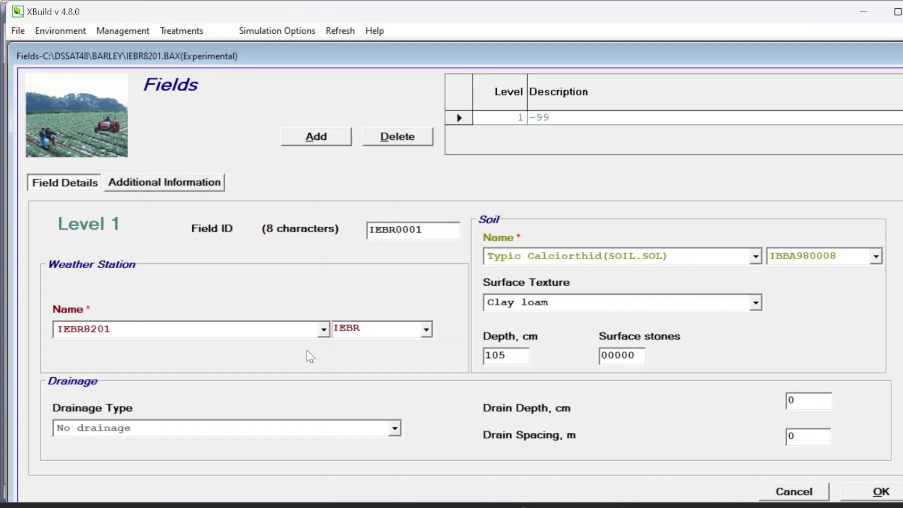
click(427, 329)
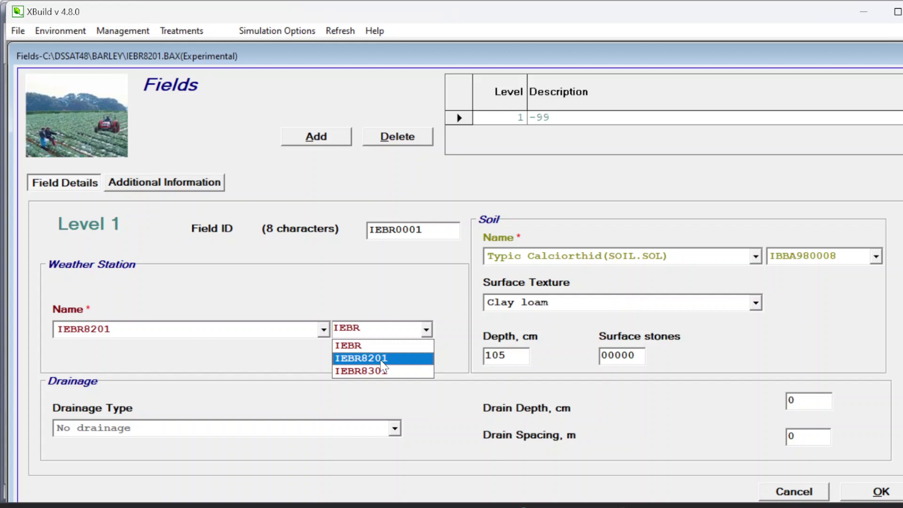
click(323, 330)
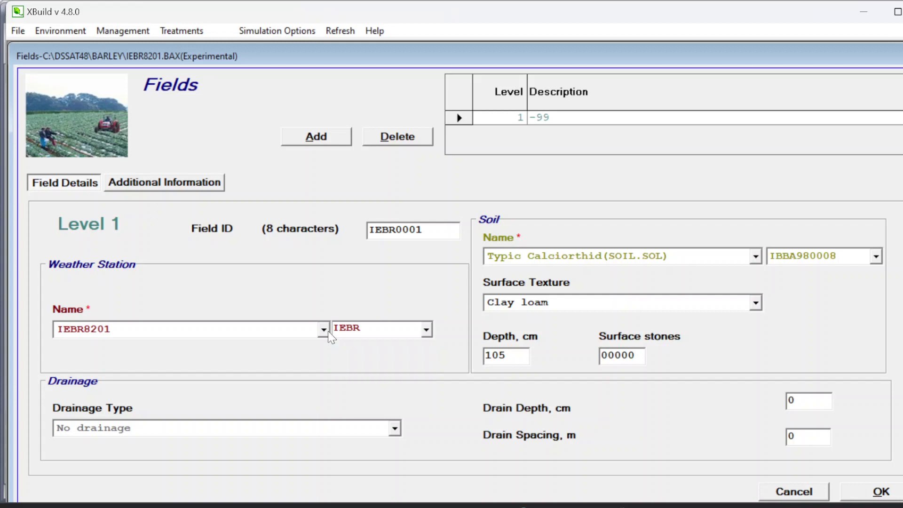
Search the weather station names starting with F for the new Florida station, and leave the field settings without saving.
click(324, 330)
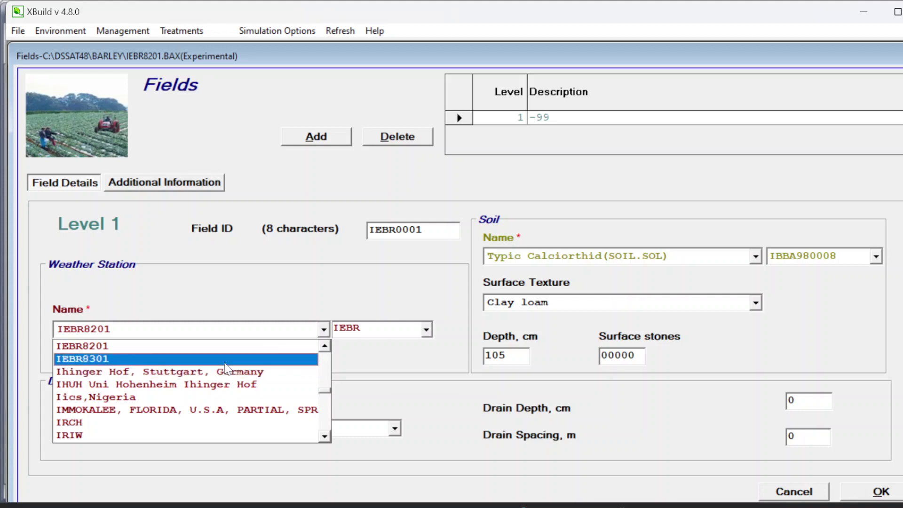
key(f)
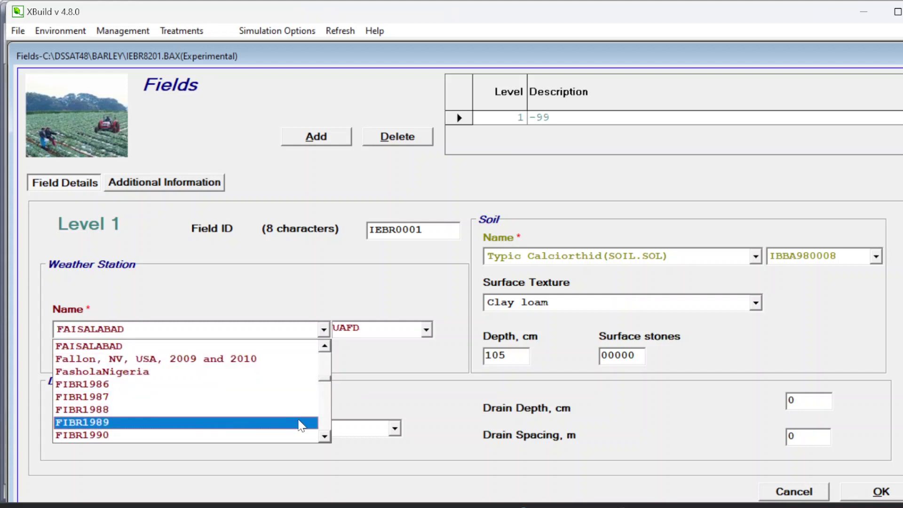
click(325, 437)
click(324, 436)
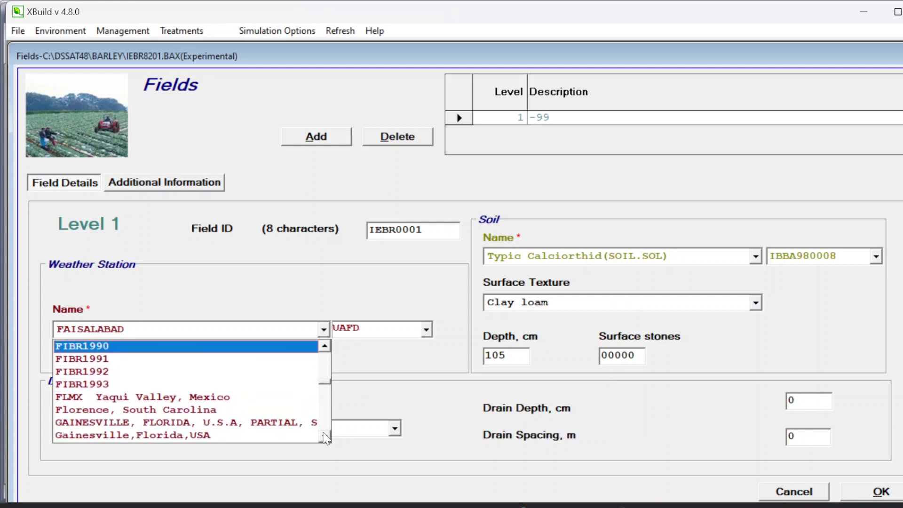
click(325, 437)
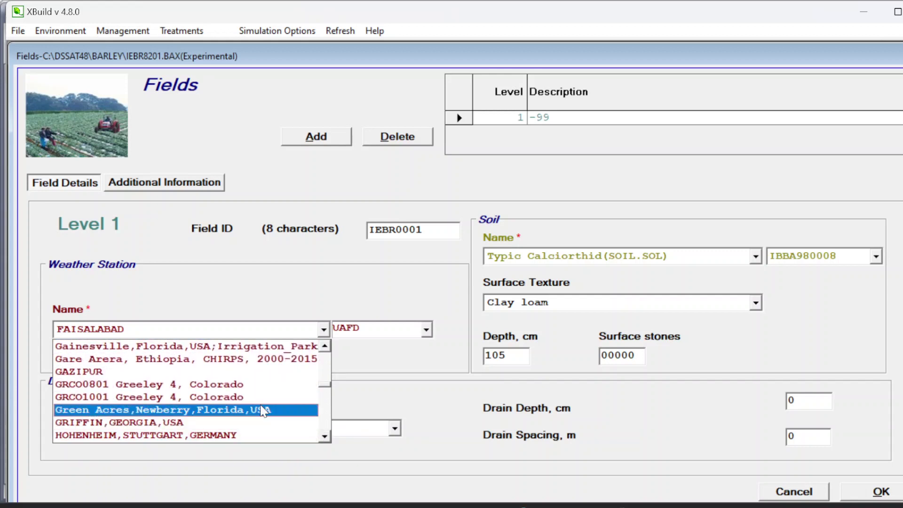
scroll(196, 384, up, 5)
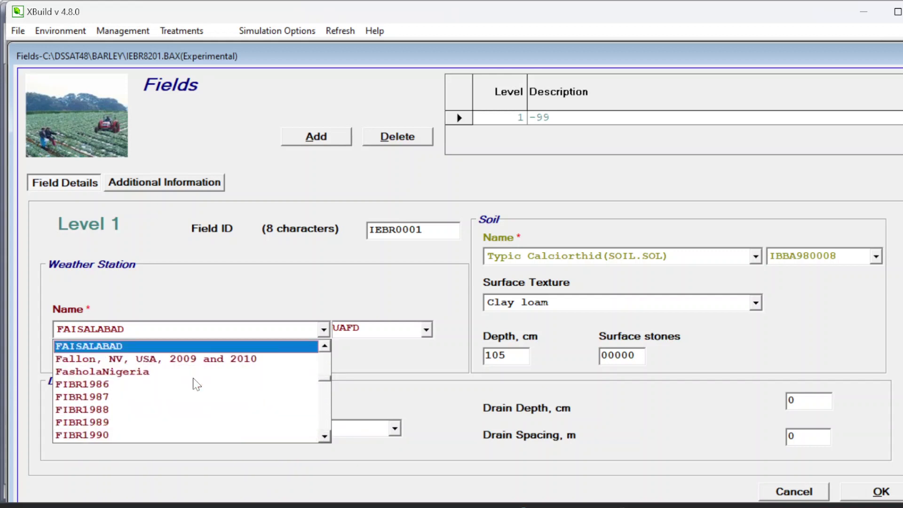
click(160, 374)
click(259, 137)
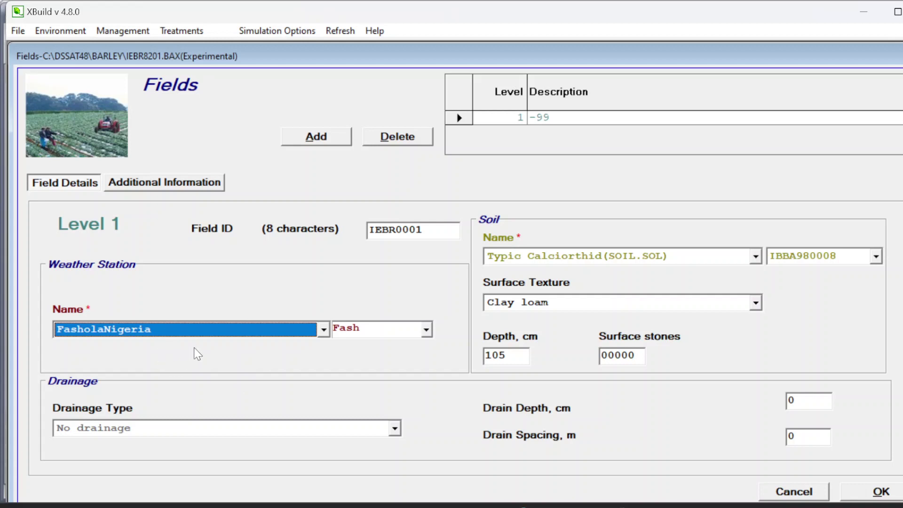
mouse_move(649, 505)
click(622, 490)
click(344, 31)
click(507, 356)
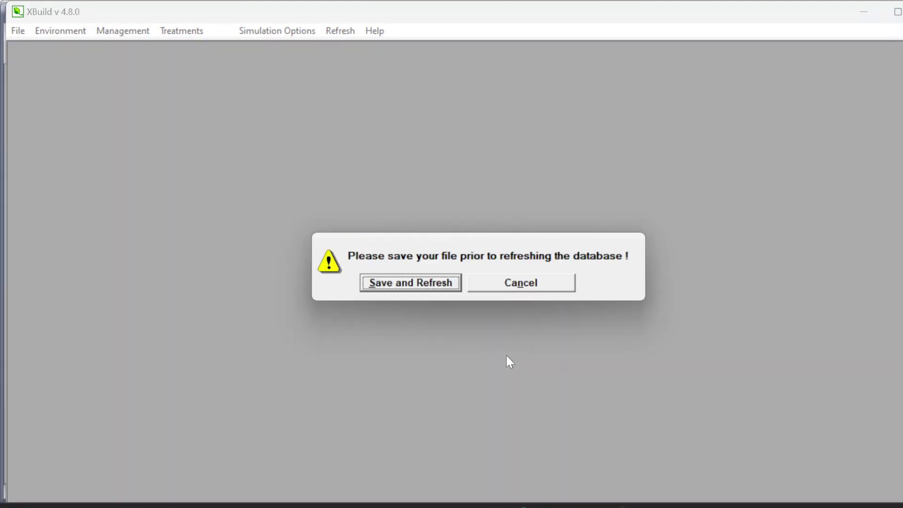
click(490, 287)
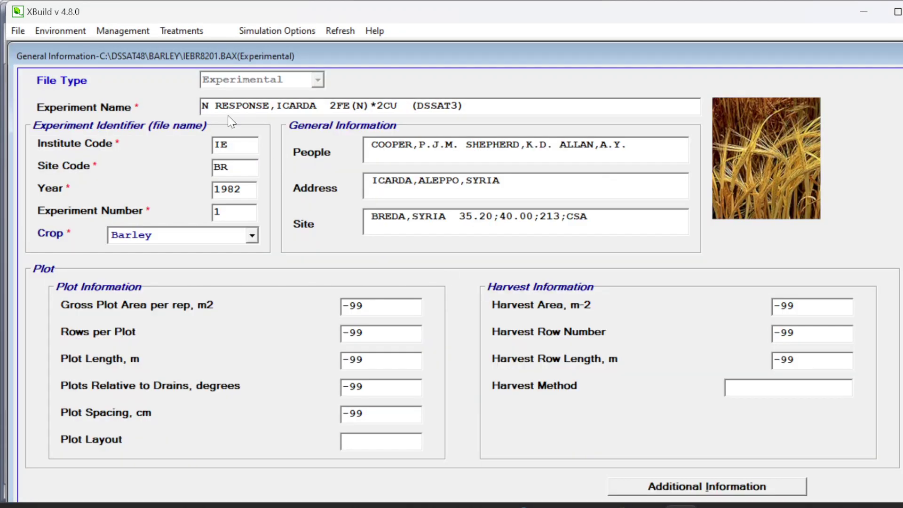
Refresh XBuild's internal database to include the newly added weather file, and reopen the experiment's field settings.
click(351, 35)
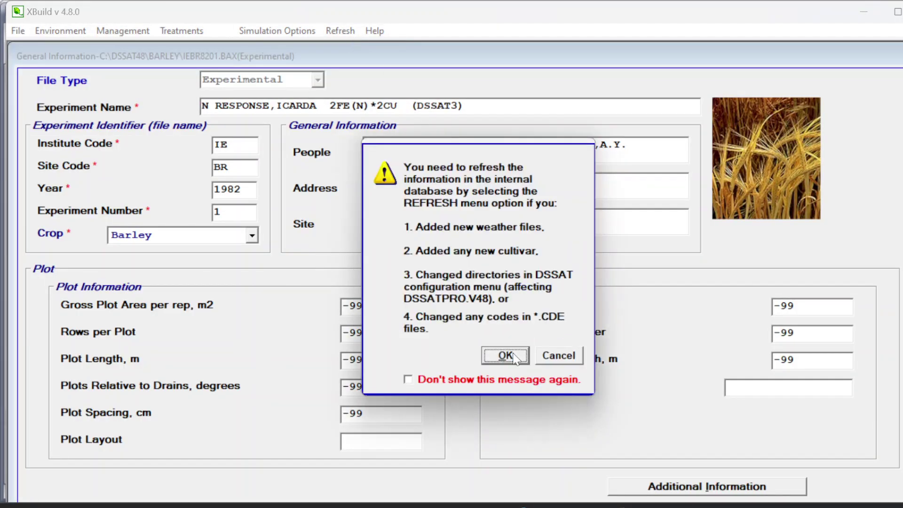
click(509, 355)
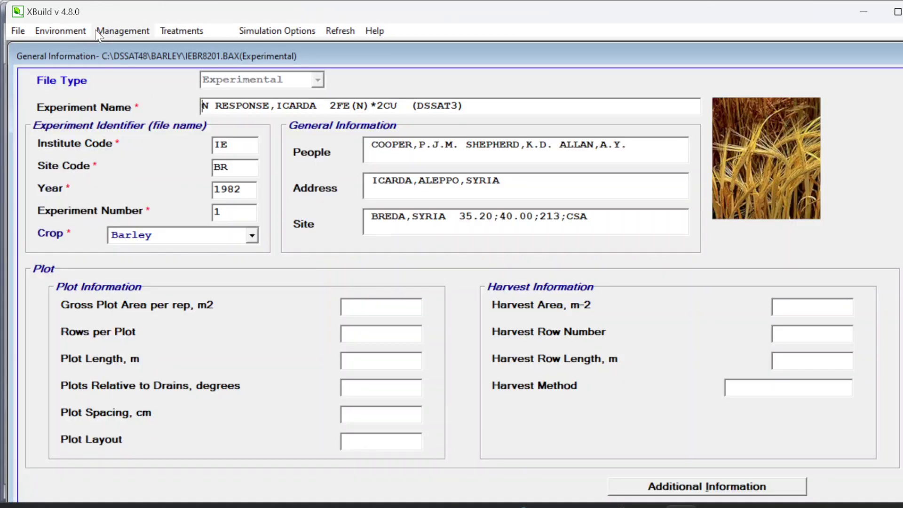
click(60, 31)
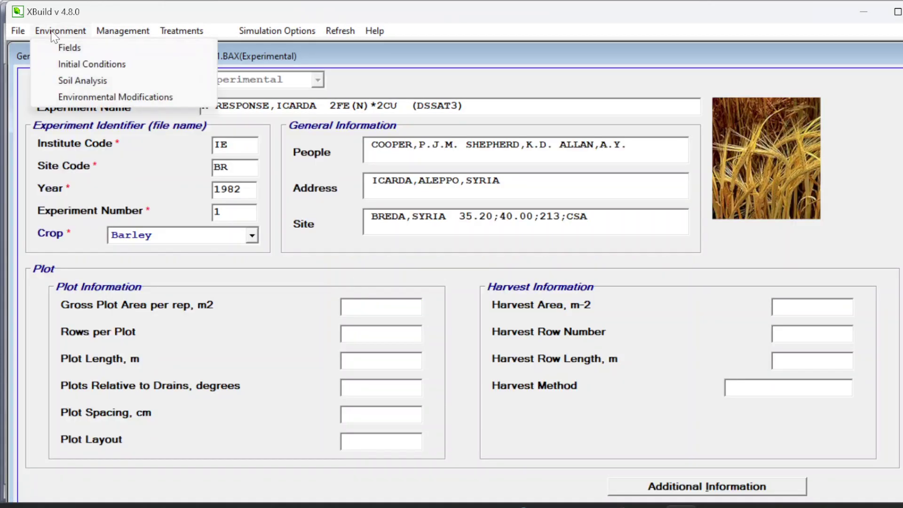
click(64, 48)
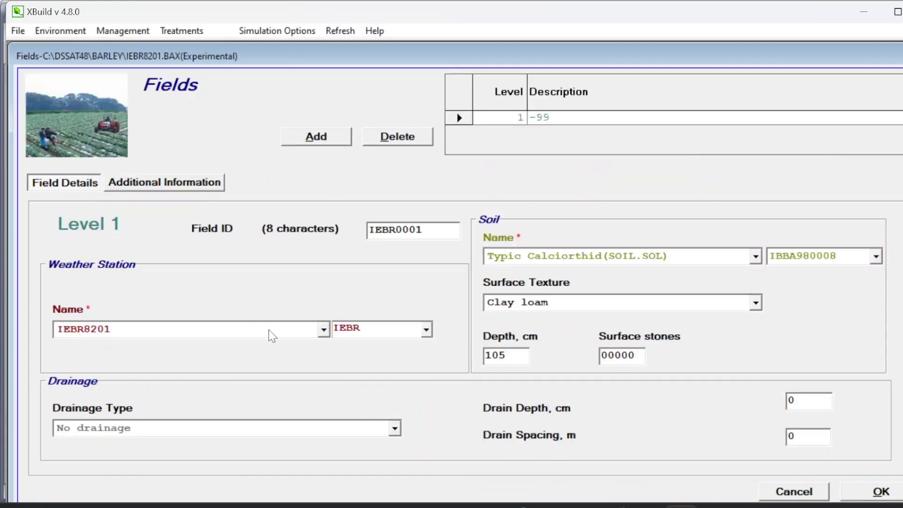
Search the weather station names from F through H for the newly added Florida station.
click(272, 331)
key(f)
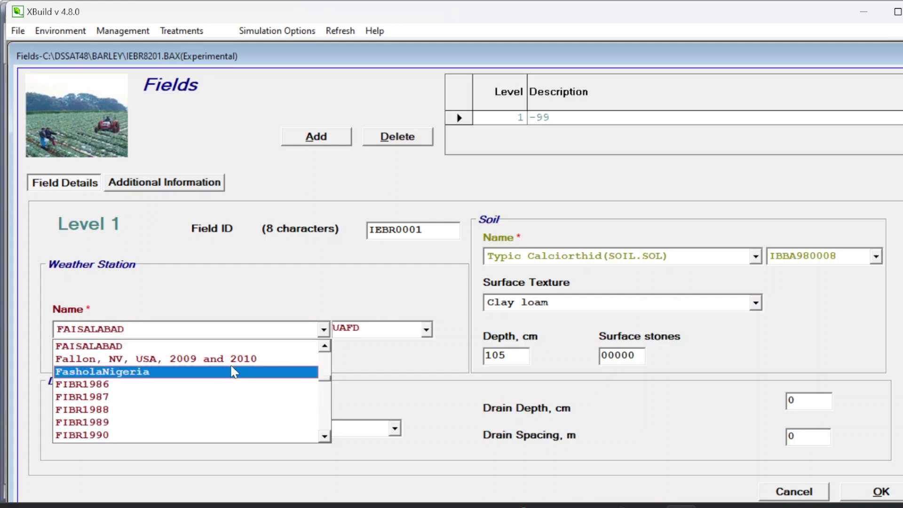
click(324, 437)
click(325, 437)
click(325, 438)
click(324, 438)
click(325, 437)
click(325, 437)
click(325, 438)
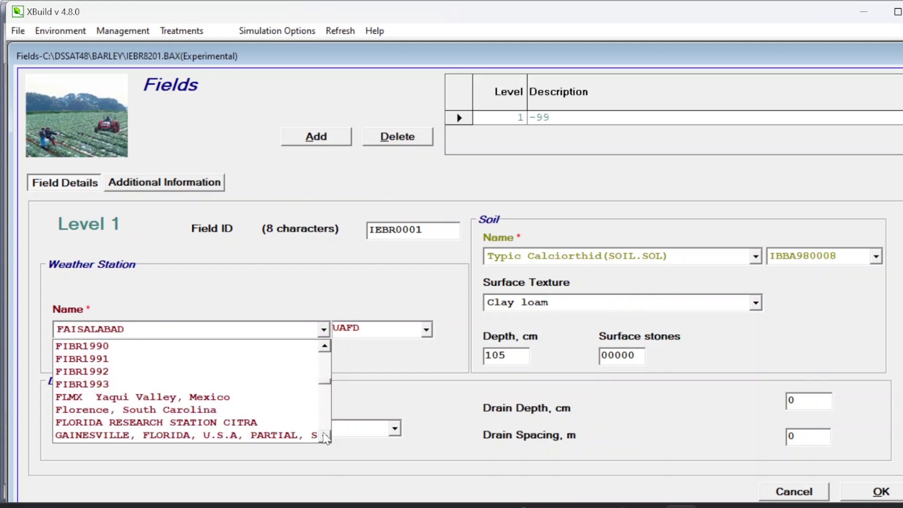
click(325, 438)
click(325, 438)
click(325, 438)
click(325, 437)
click(324, 438)
click(325, 437)
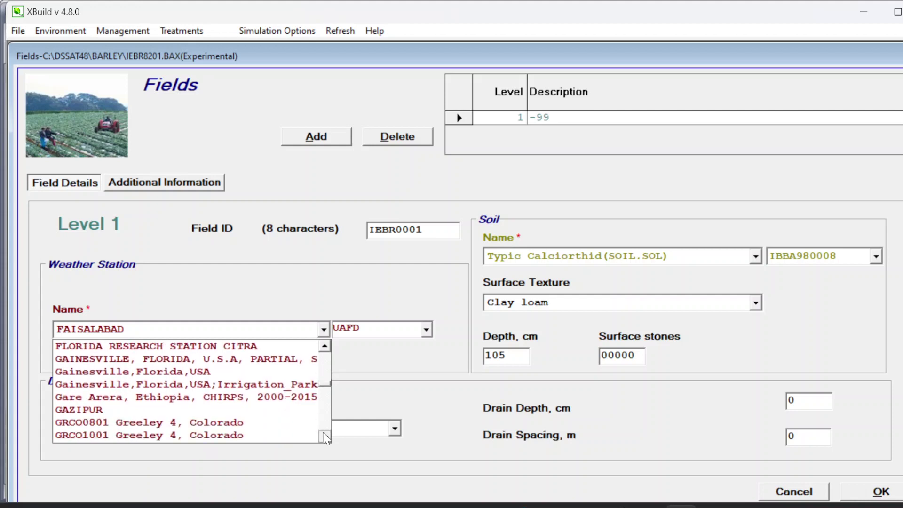
click(325, 437)
click(324, 437)
click(325, 438)
click(325, 438)
click(324, 437)
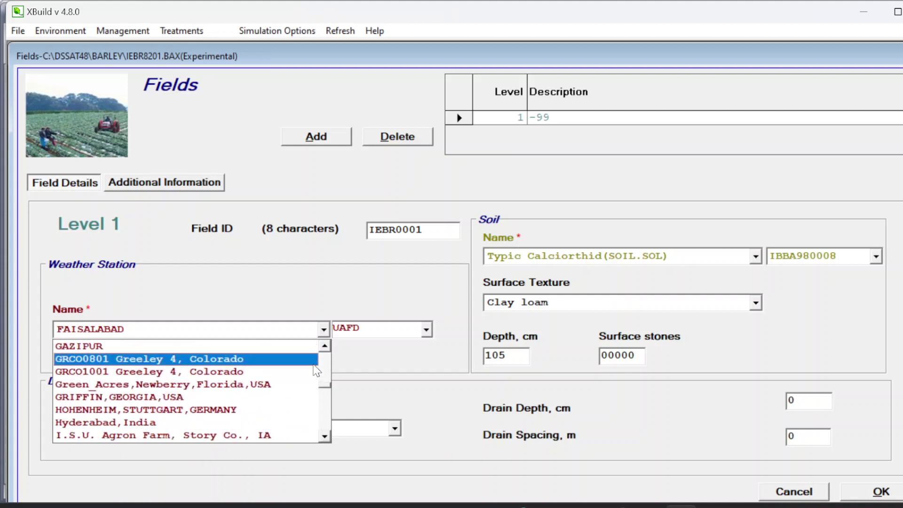
click(324, 348)
click(324, 349)
click(324, 348)
click(324, 348)
click(324, 348)
click(324, 348)
click(324, 348)
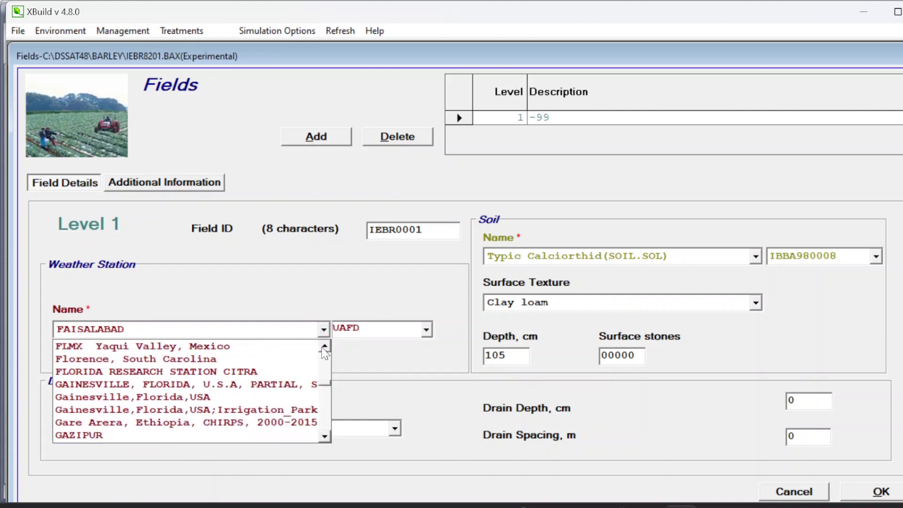
click(325, 349)
click(324, 348)
click(324, 349)
click(324, 348)
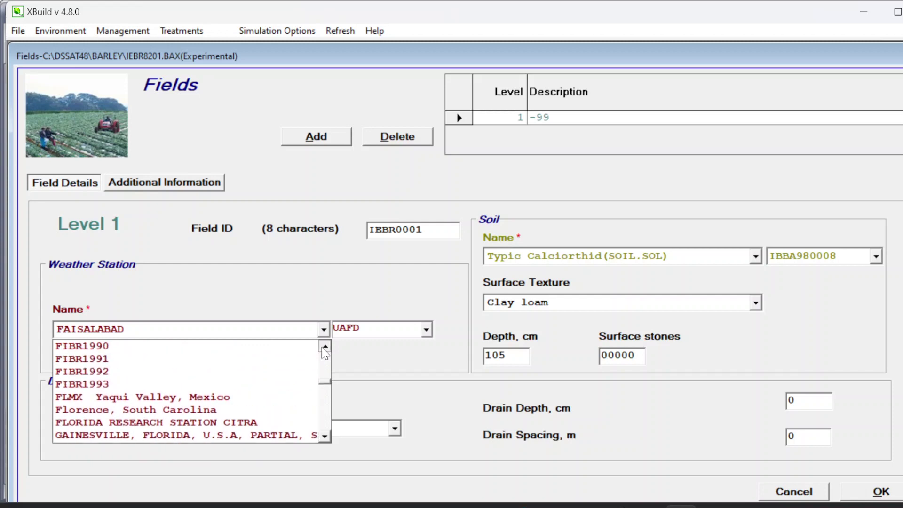
click(324, 348)
click(377, 304)
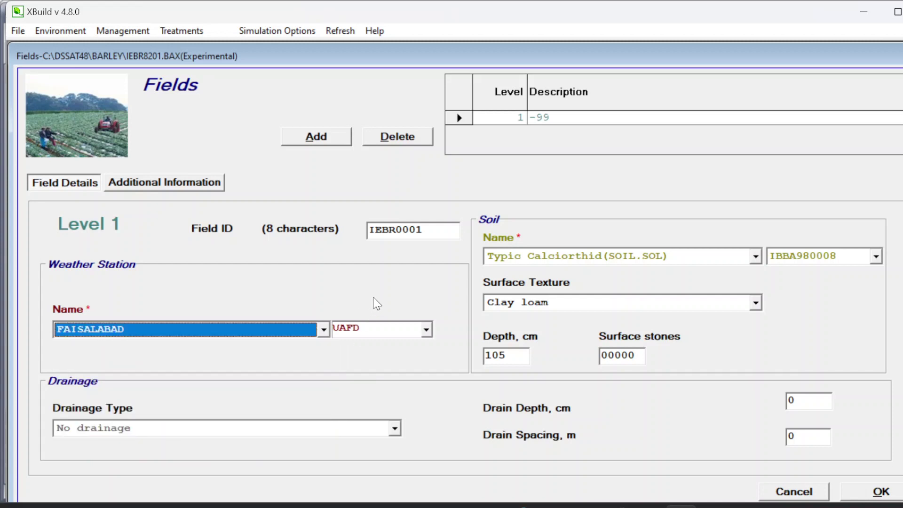
Switch to the main DSSAT window and look over its configuration and database options.
key(Up)
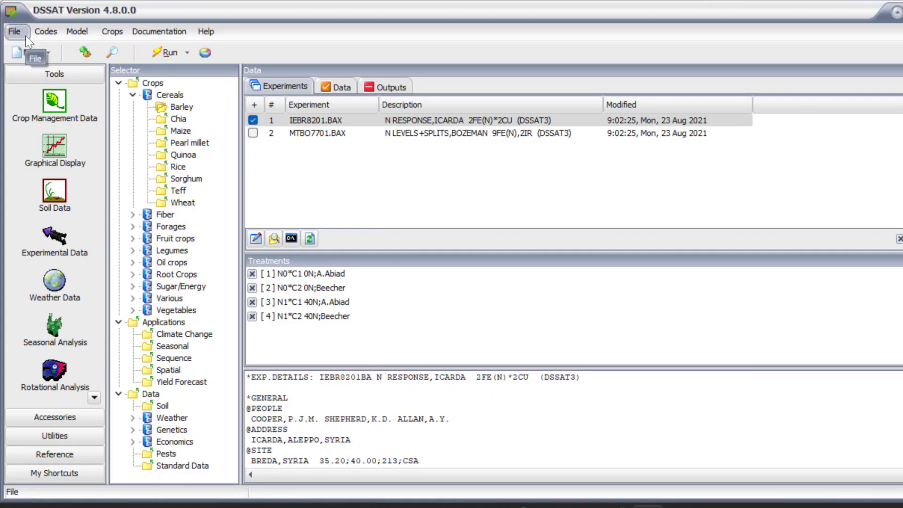
click(26, 35)
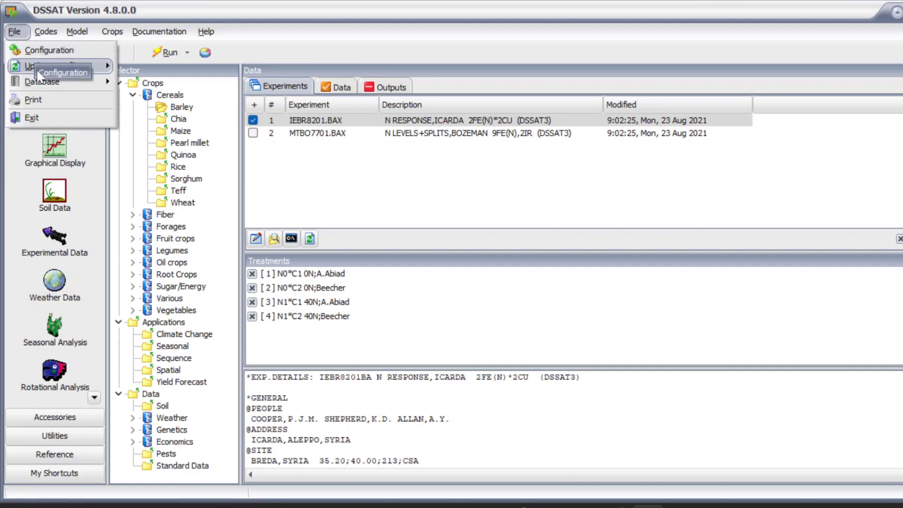
mouse_move(38, 69)
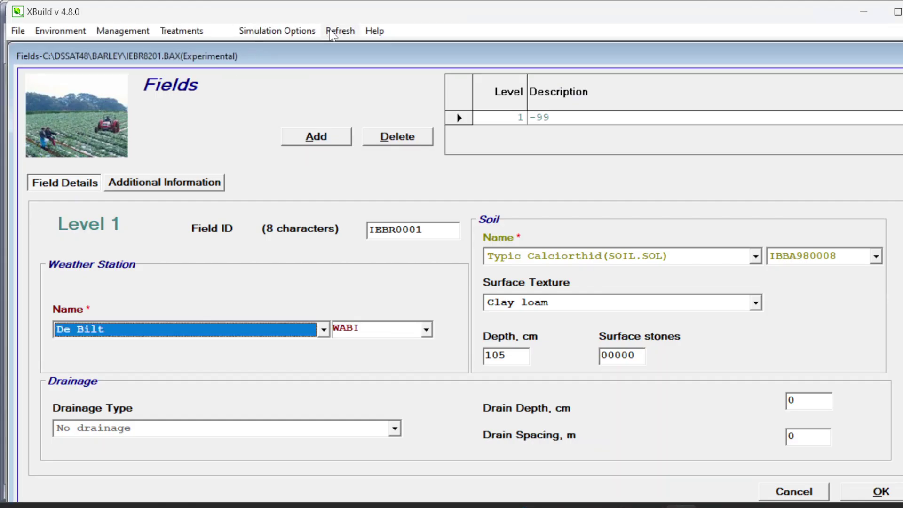
Back in XBuild, set the field's weather station to FLORIDA RESEARCH STATION CITRA with weather file code FLCI2101.
click(323, 329)
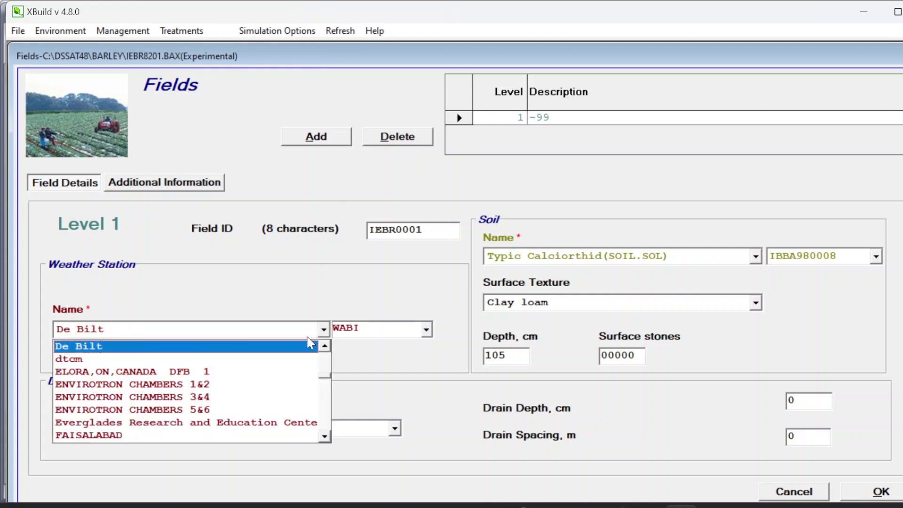
click(212, 410)
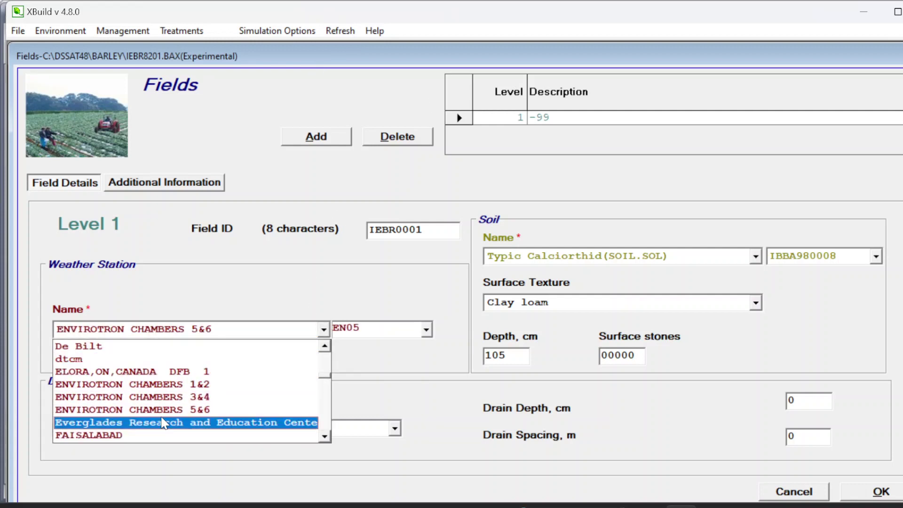
click(294, 384)
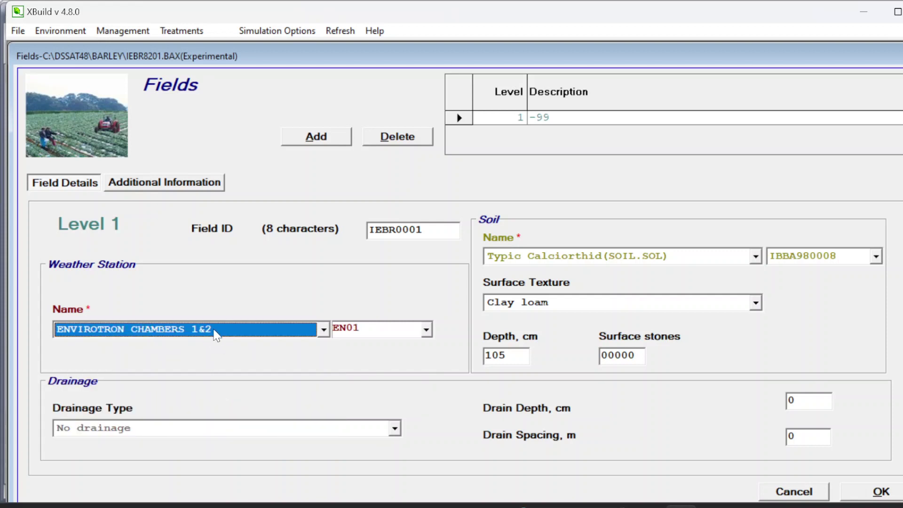
click(215, 330)
click(188, 435)
click(325, 437)
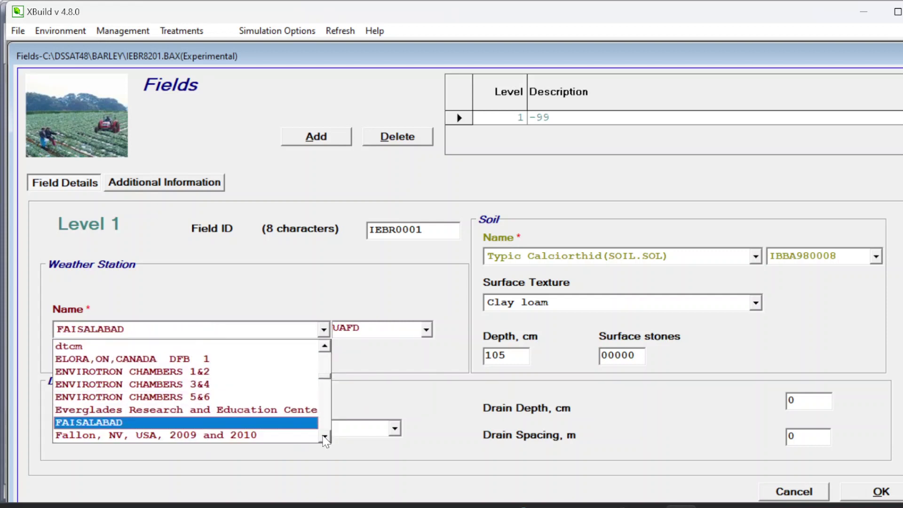
scroll(325, 438, down, 7)
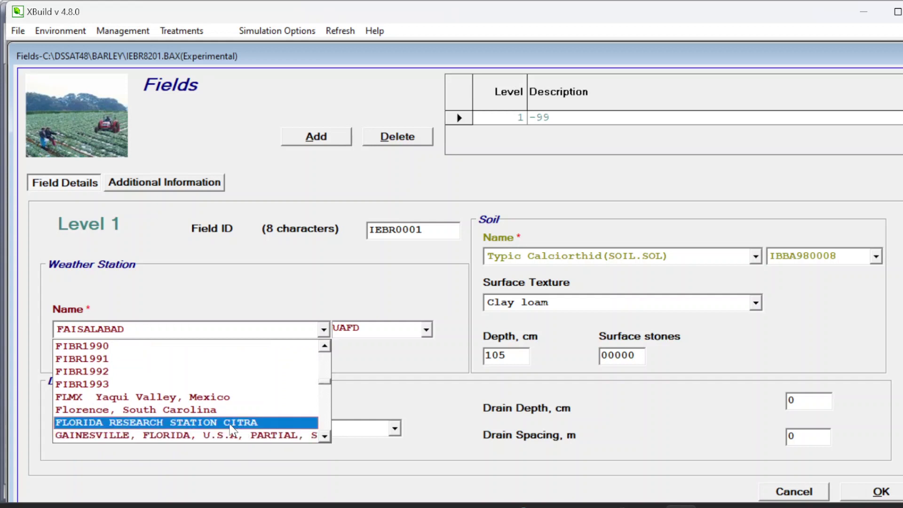
click(230, 423)
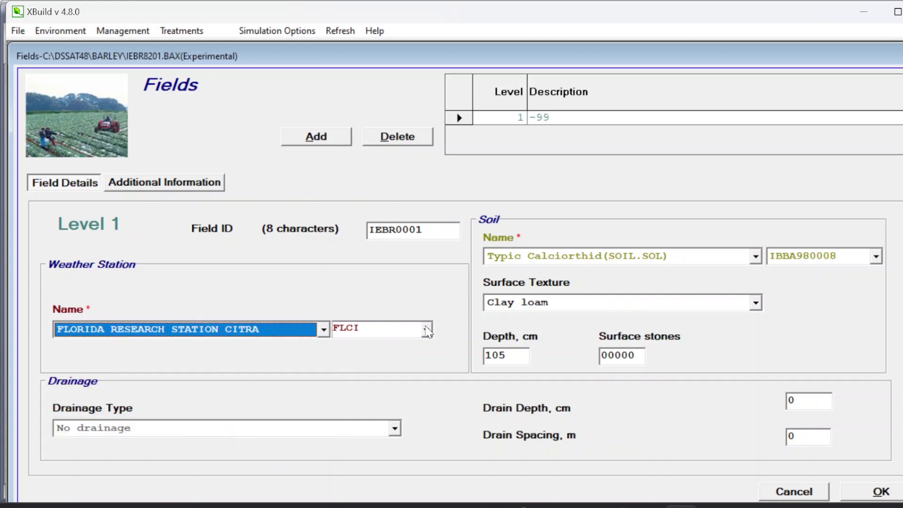
click(427, 330)
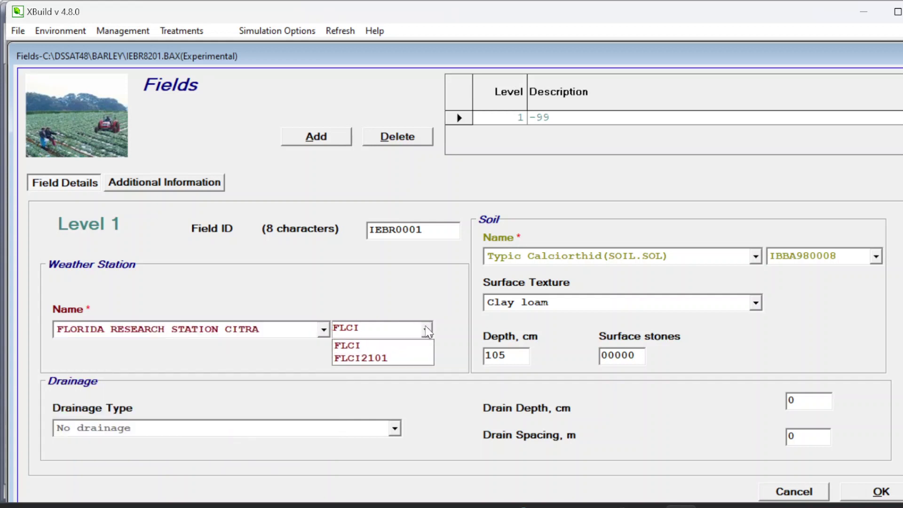
click(383, 360)
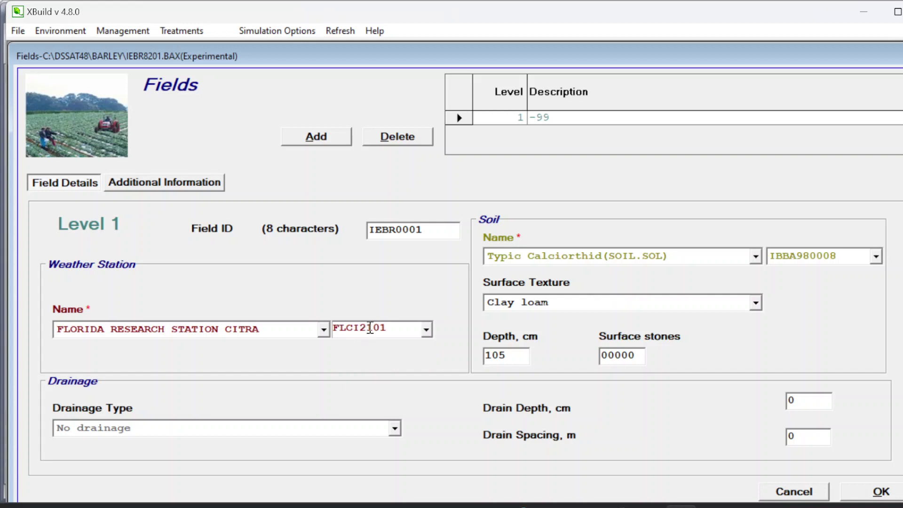
mouse_move(387, 328)
mouse_down()
mouse_move(356, 329)
mouse_move(373, 330)
mouse_up()
Change the field's weather station to GRIFFIN,GEORGIA,USA.
click(324, 329)
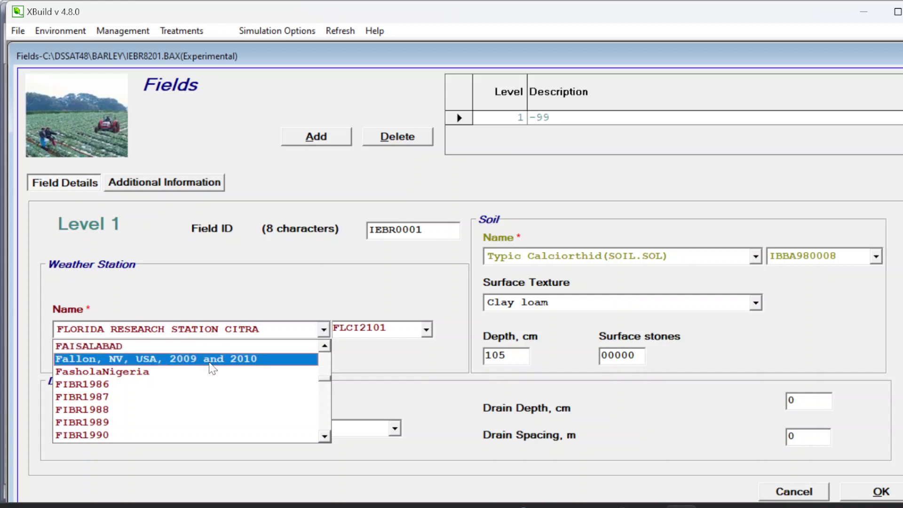
key(g)
click(325, 437)
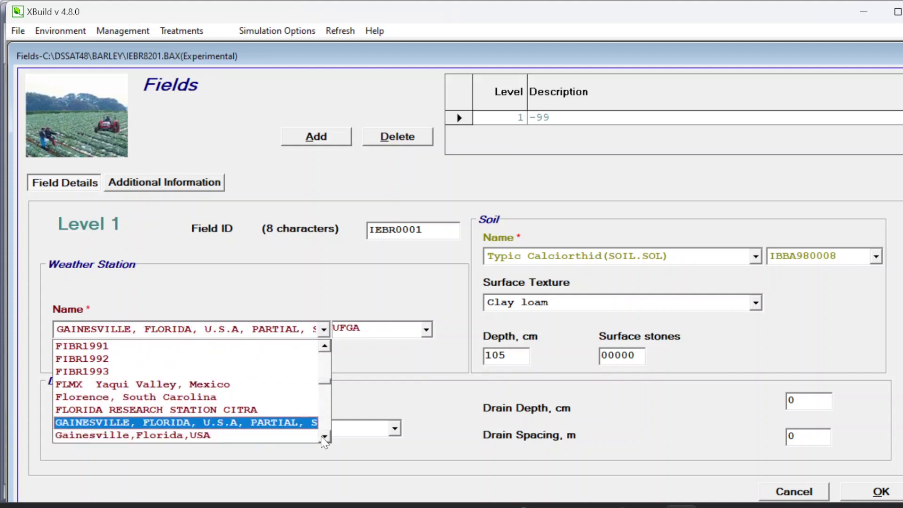
click(325, 438)
click(325, 437)
click(325, 437)
click(326, 438)
click(326, 437)
click(325, 437)
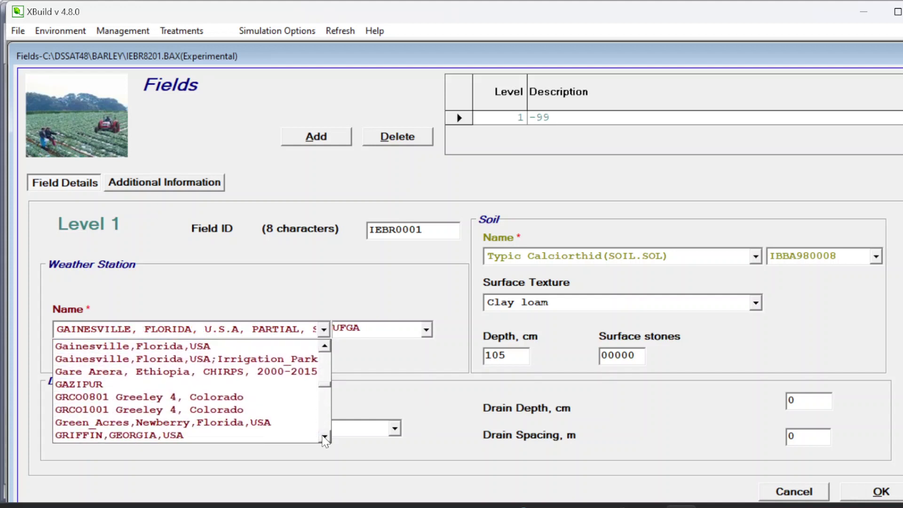
click(325, 438)
click(325, 438)
click(325, 437)
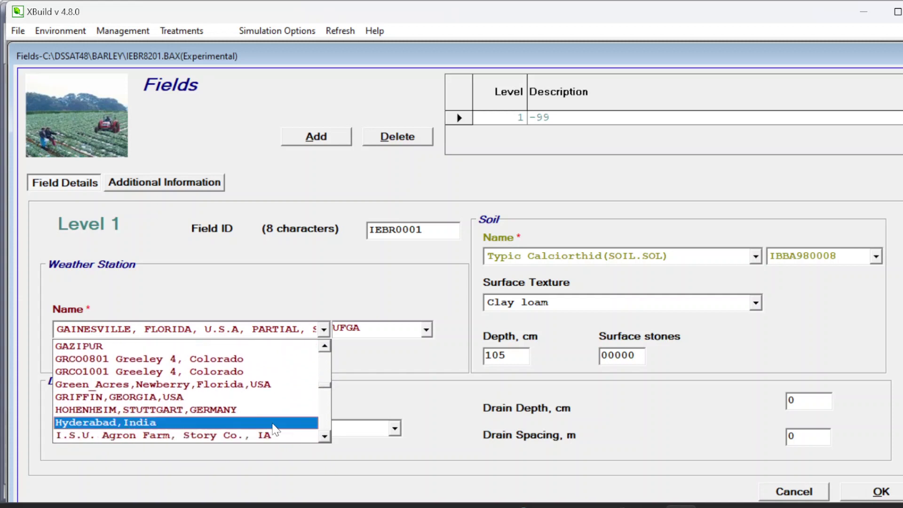
click(223, 398)
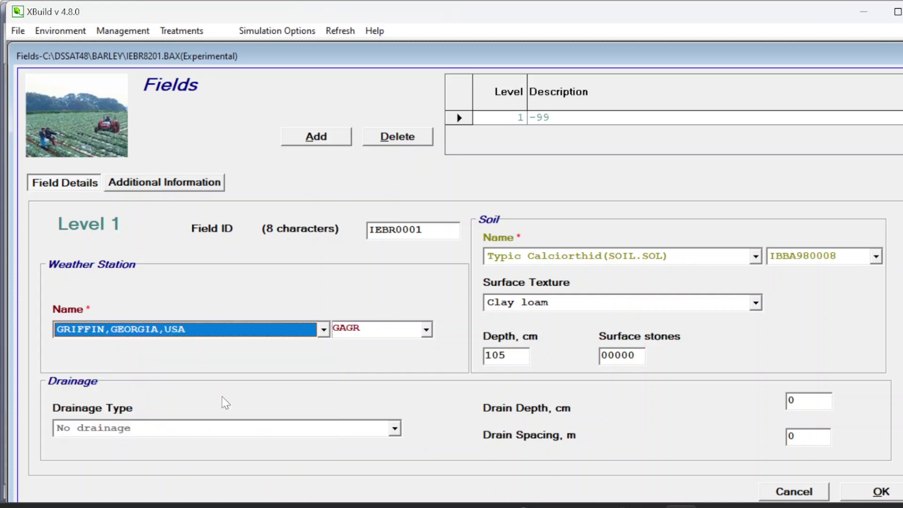
Choose weather file code GAGR9626 for the Griffin station and highlight the year and duration digits in the code.
click(422, 332)
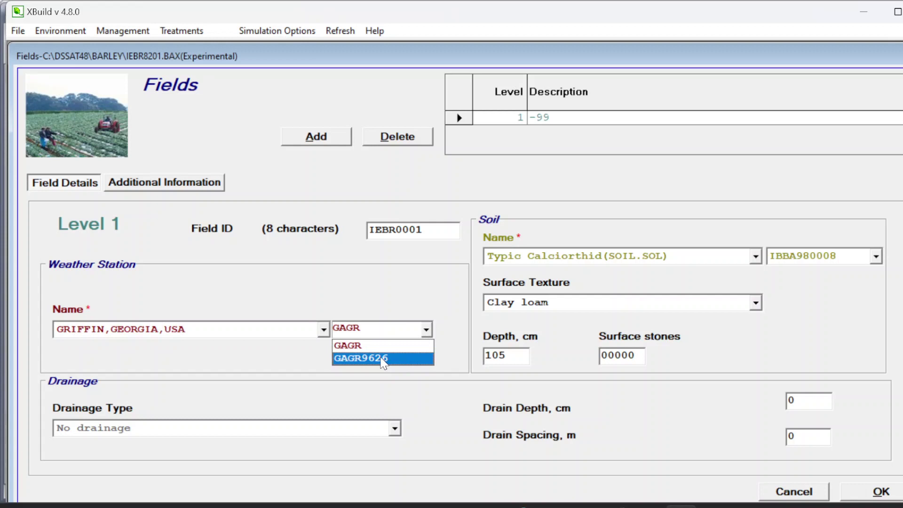
click(354, 361)
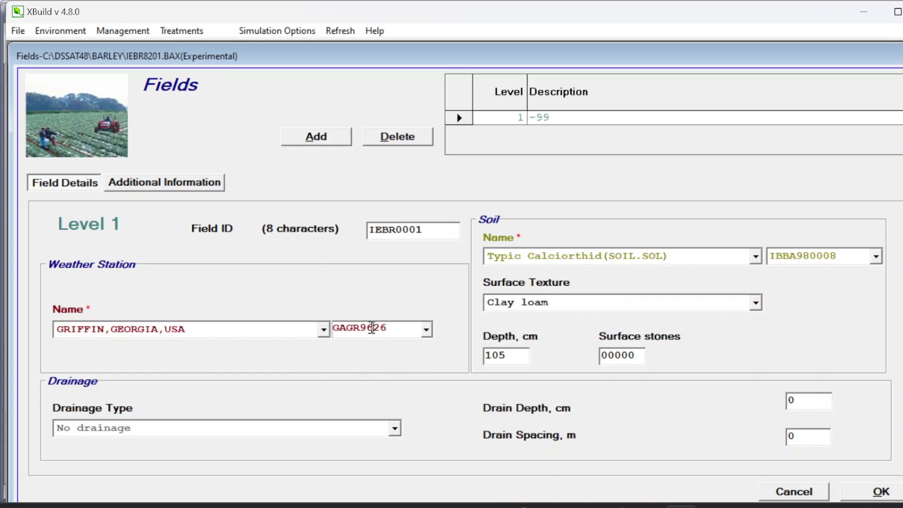
drag(372, 328, 363, 328)
drag(388, 328, 363, 328)
click(378, 337)
drag(401, 328, 376, 328)
click(386, 327)
Set the field's weather station to Gainesville,Florida,USA with the four-letter weather code UFGA.
click(323, 330)
click(230, 361)
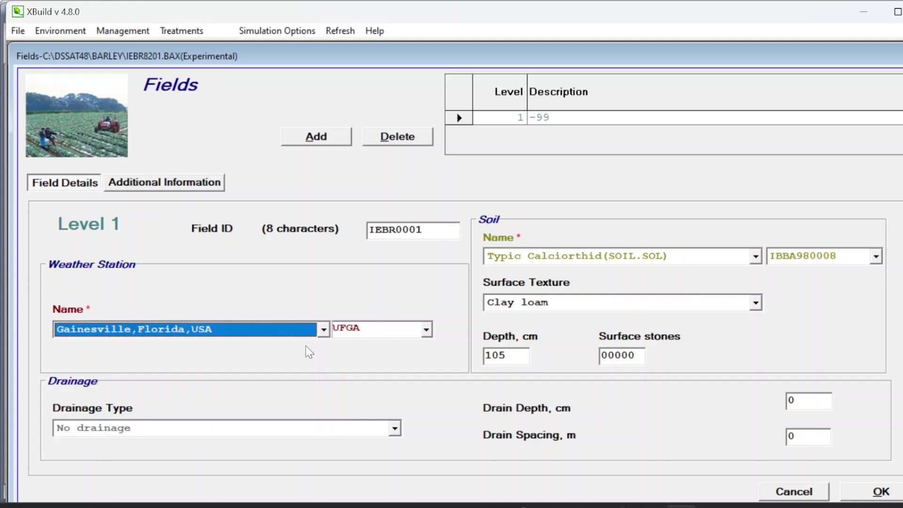
click(426, 331)
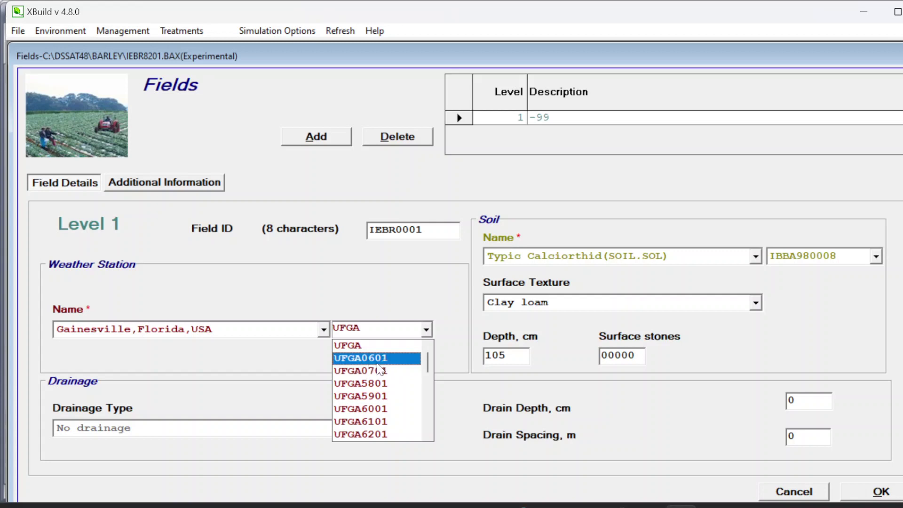
click(357, 345)
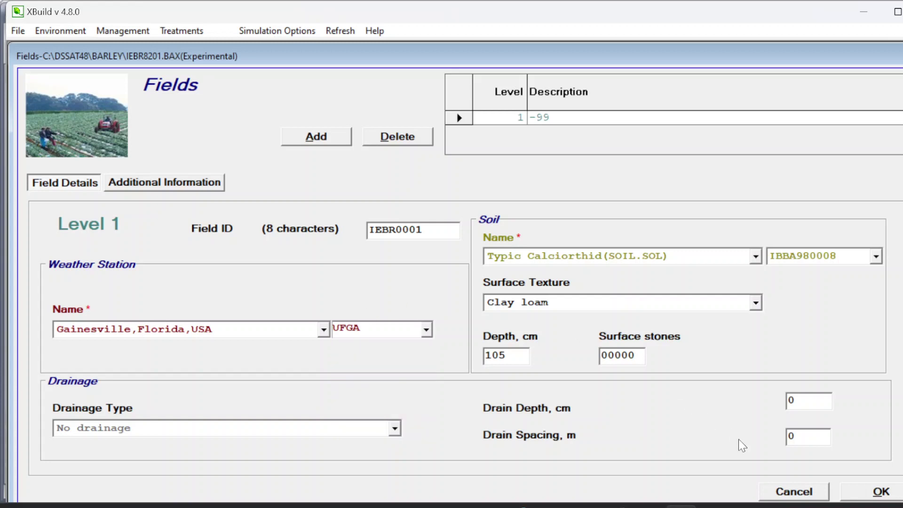